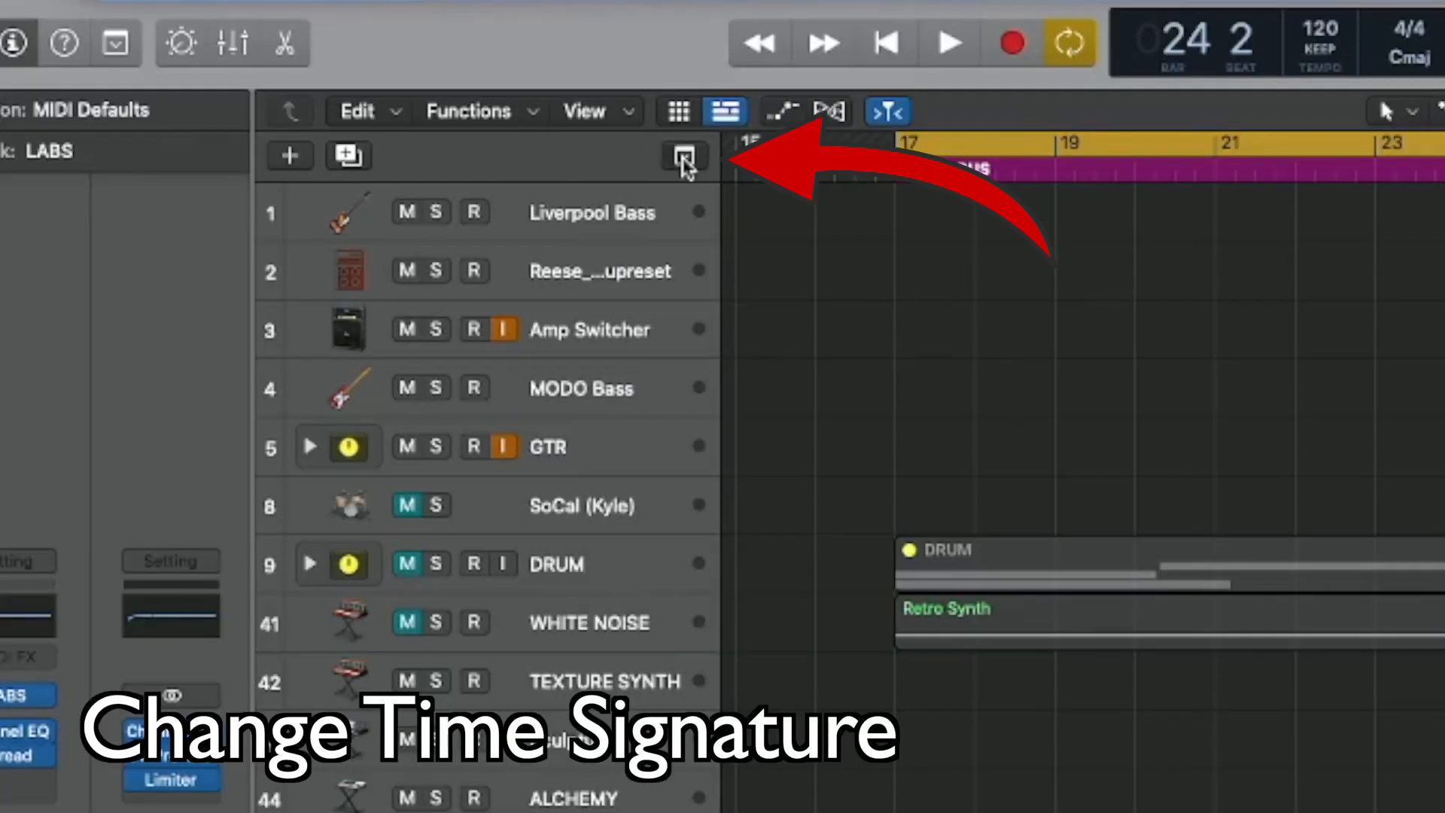
# Step: Set the project's time signature to 3/4 and its tempo to 140 BPM
pyautogui.press('g')
pyautogui.click(702, 276)
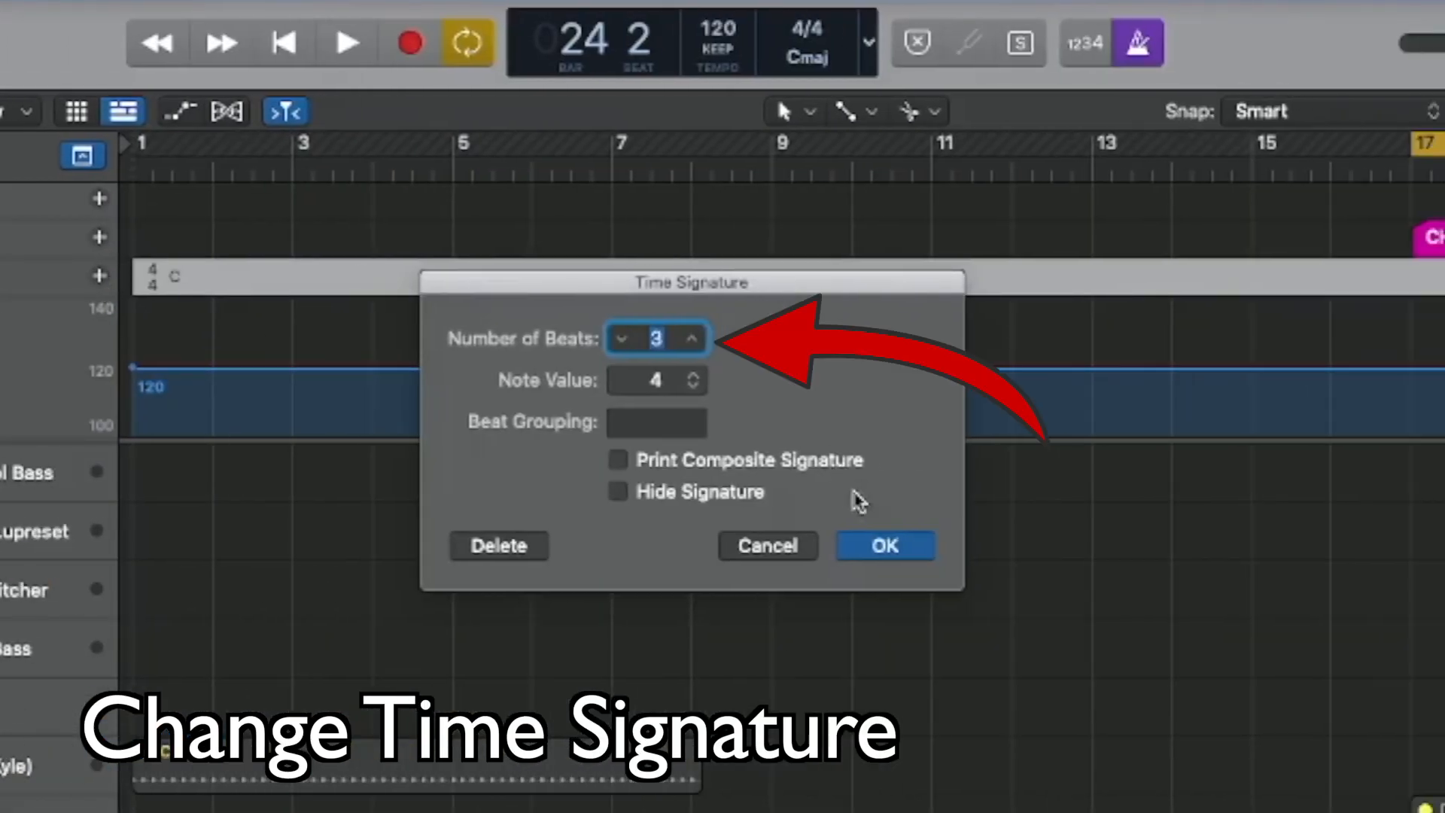
pyautogui.click(885, 547)
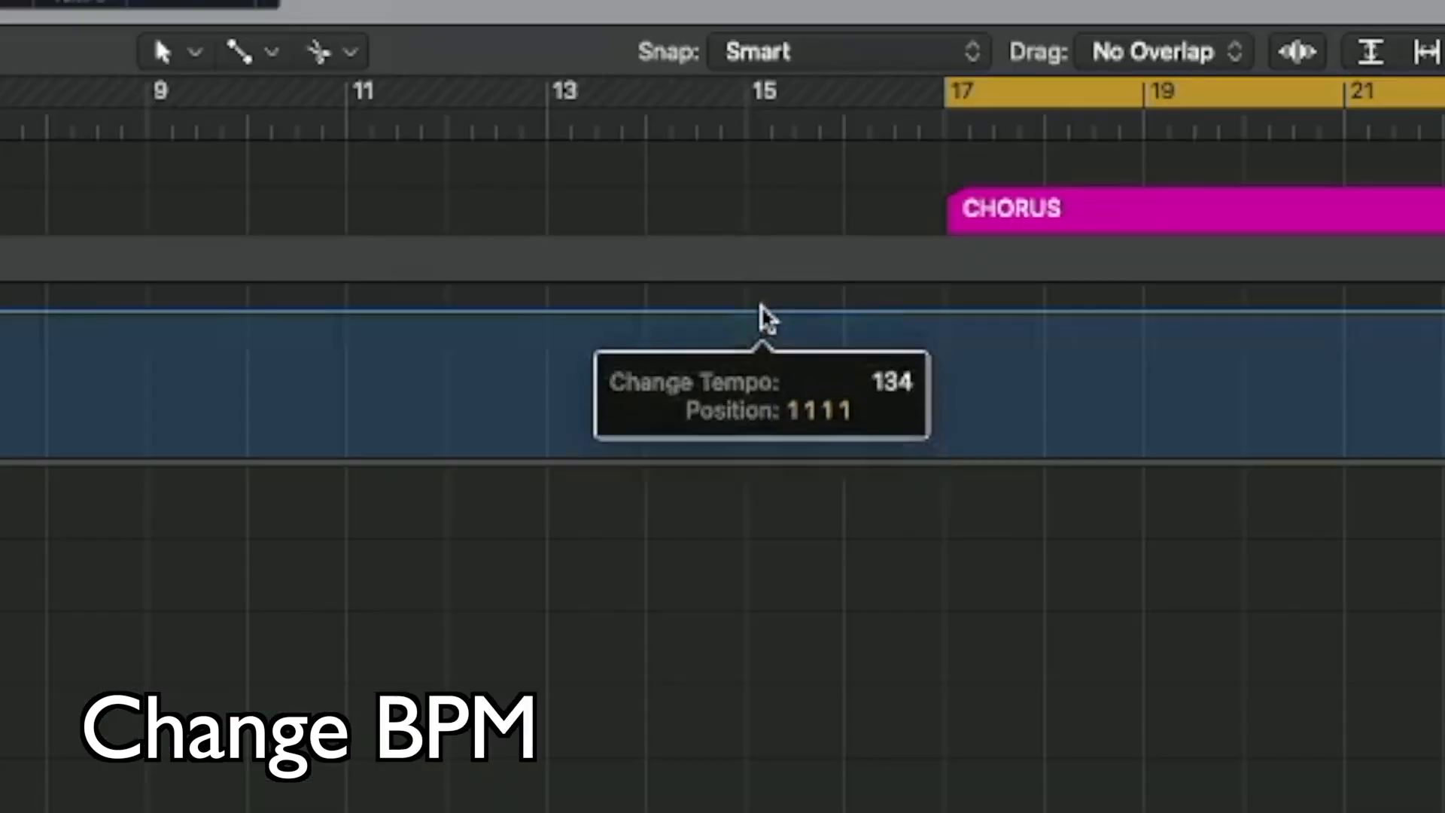
pyautogui.moveTo(761, 313); pyautogui.dragTo(757, 296)
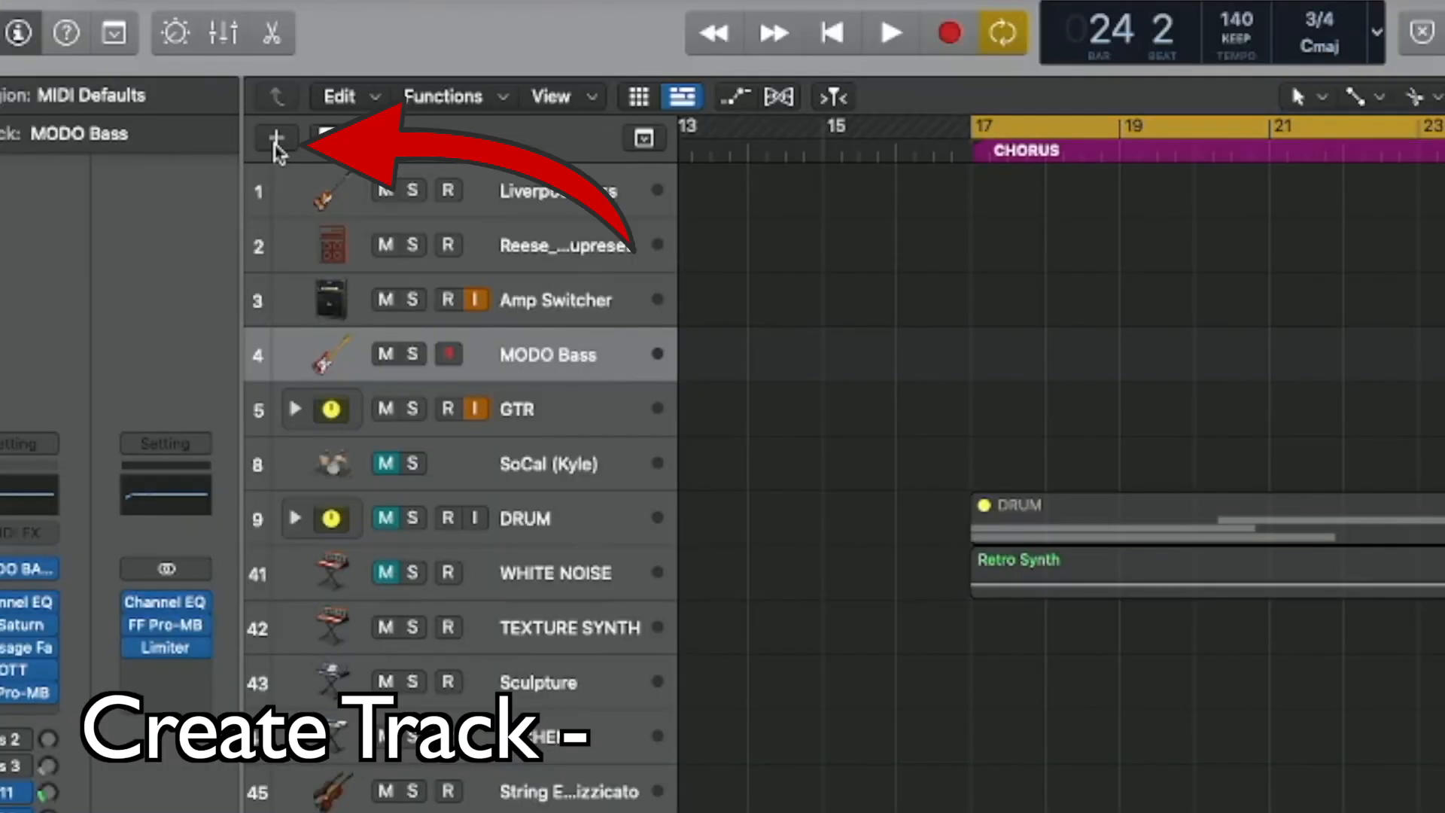
# Step: Create an audio track for the acoustic guitar and set its input to Input 2
pyautogui.click(193, 114)
pyautogui.click(914, 296)
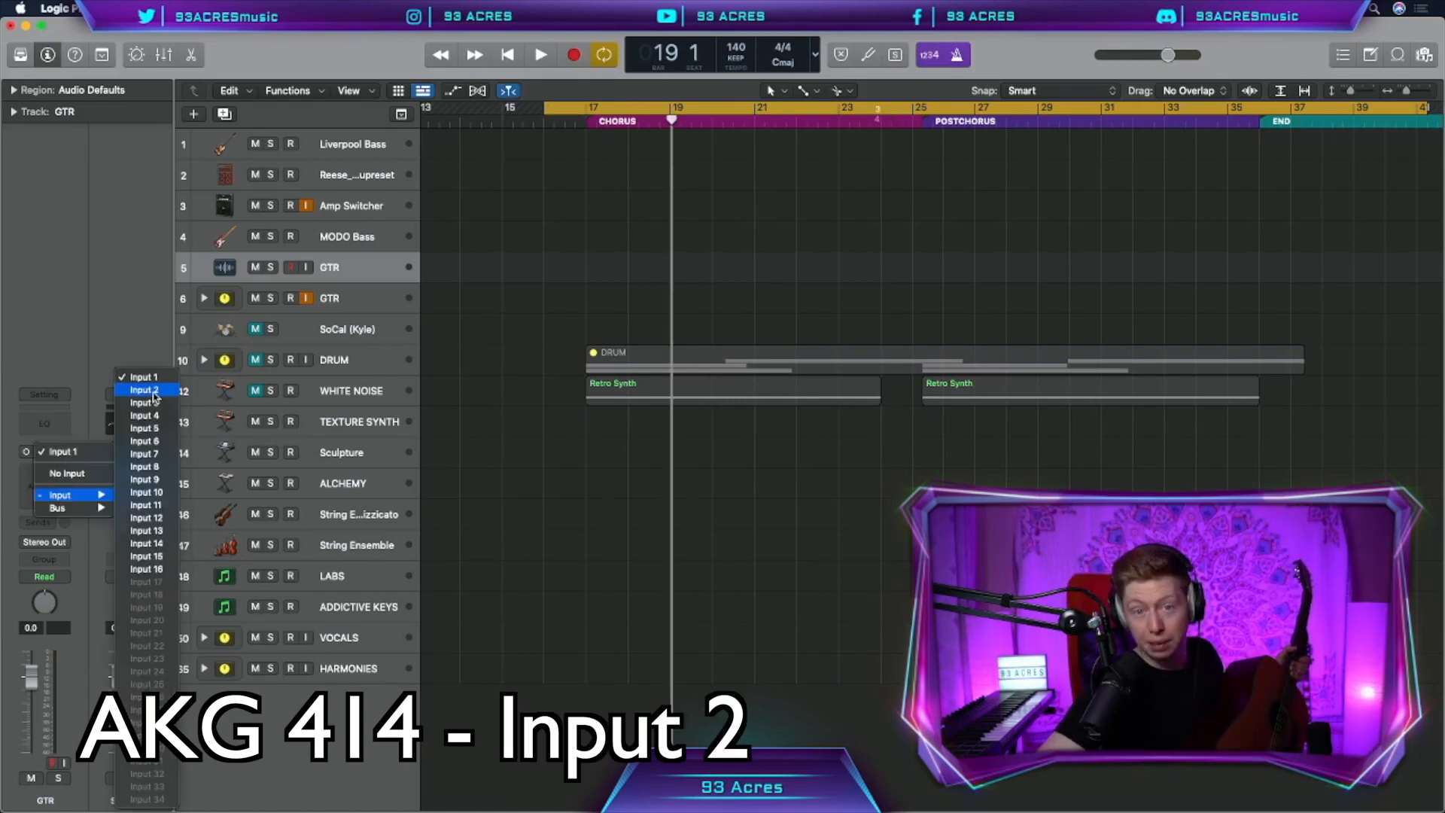
pyautogui.click(142, 465)
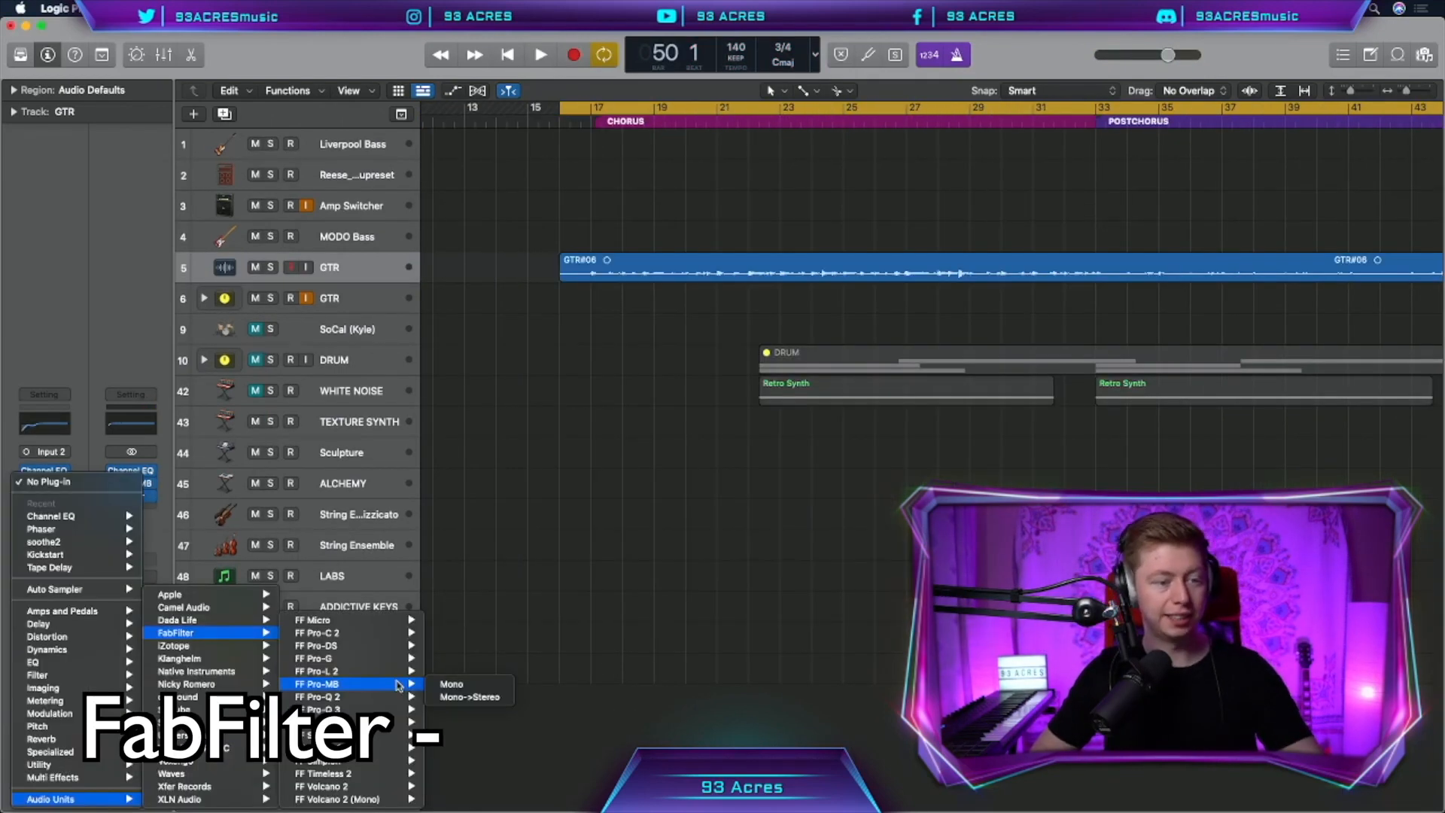
# Step: Insert a mono FabFilter Pro-MB on the GTR track and load its Rhythm Guitar Clarity preset
pyautogui.click(452, 684)
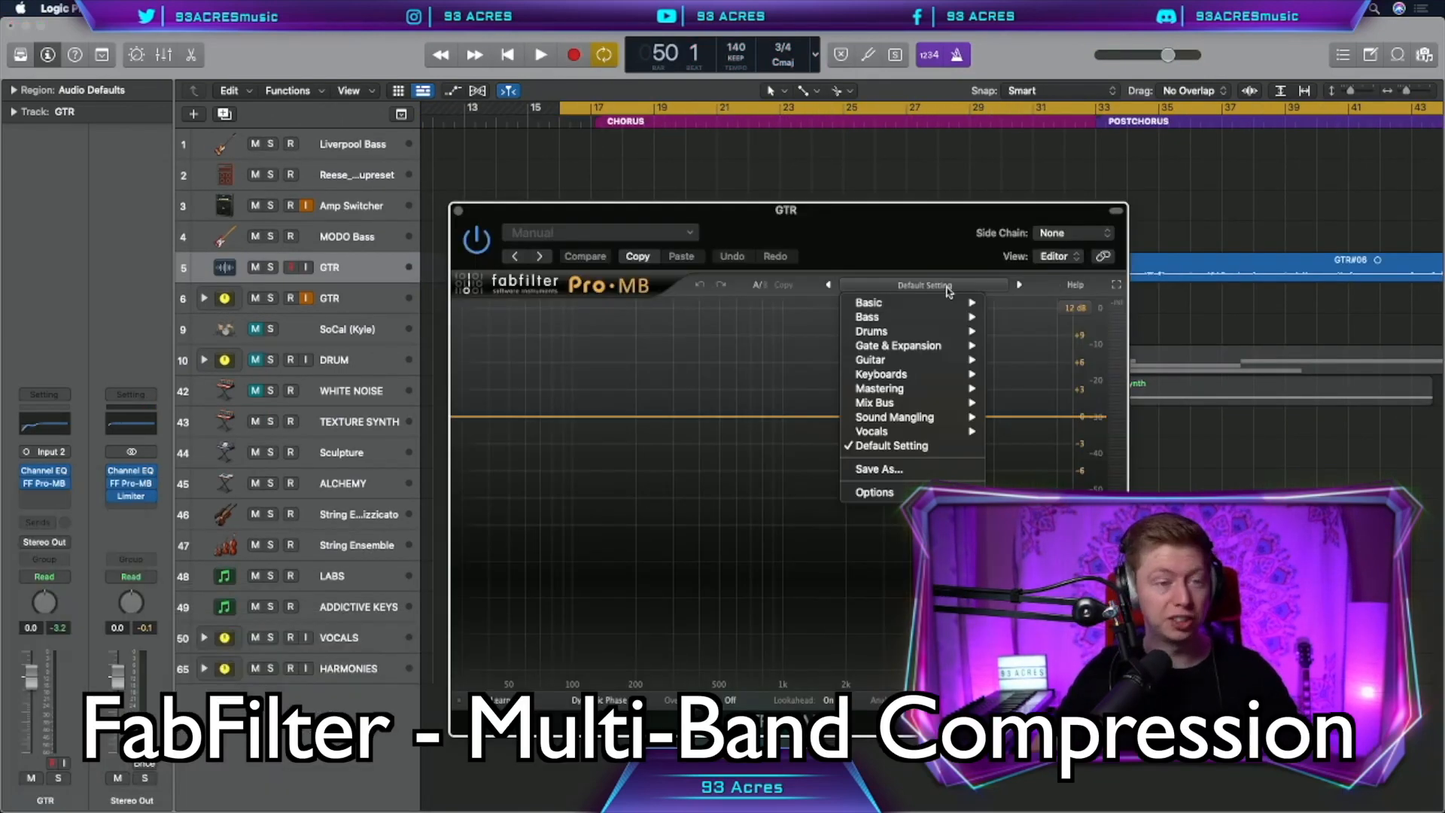
pyautogui.click(1037, 361)
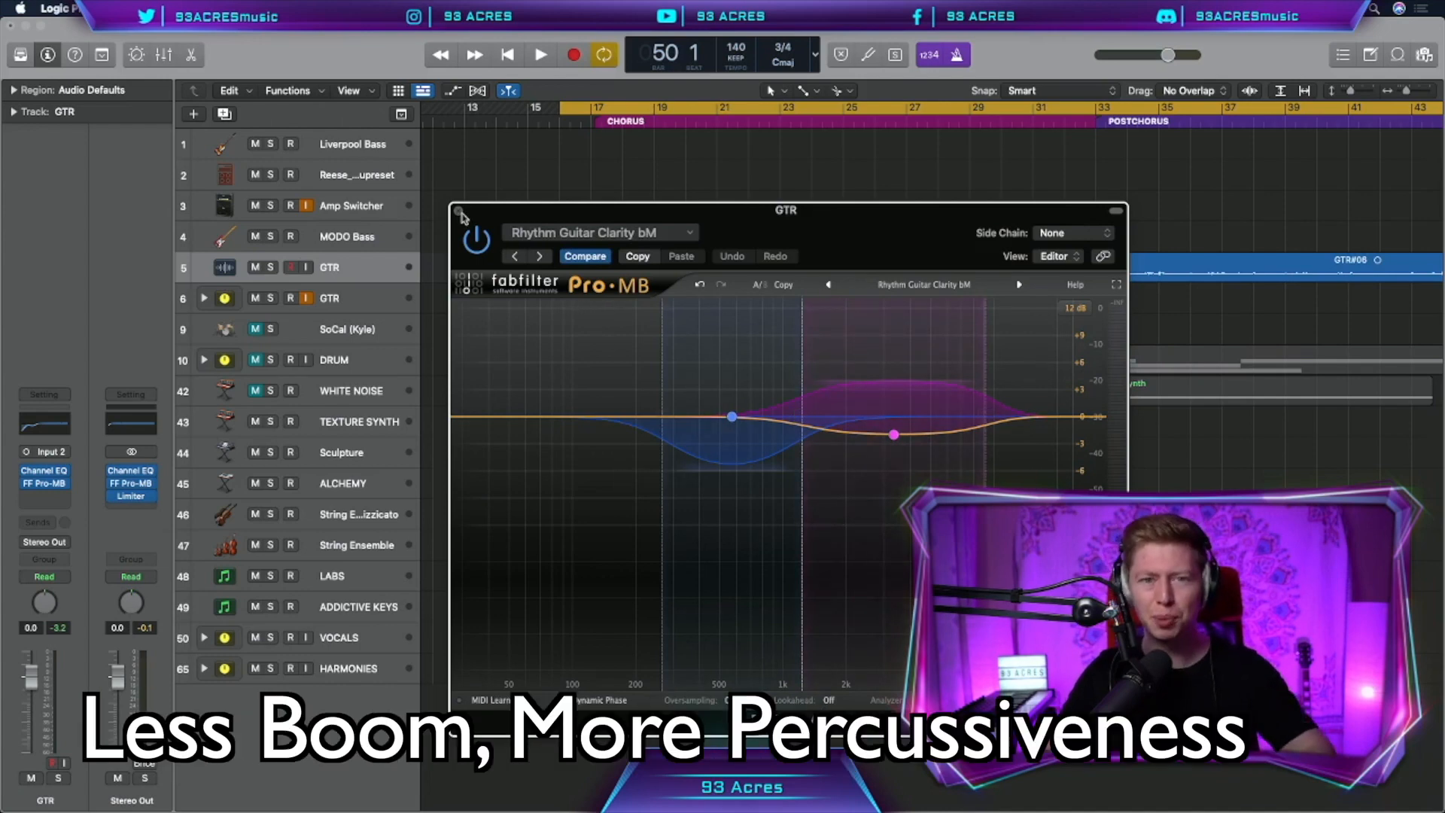
pyautogui.click(459, 212)
# Step: Duplicate the GTR track and send both acoustic guitars to Bus 11 Short Verb and Bus 12 Long Verb
pyautogui.press('super+d')
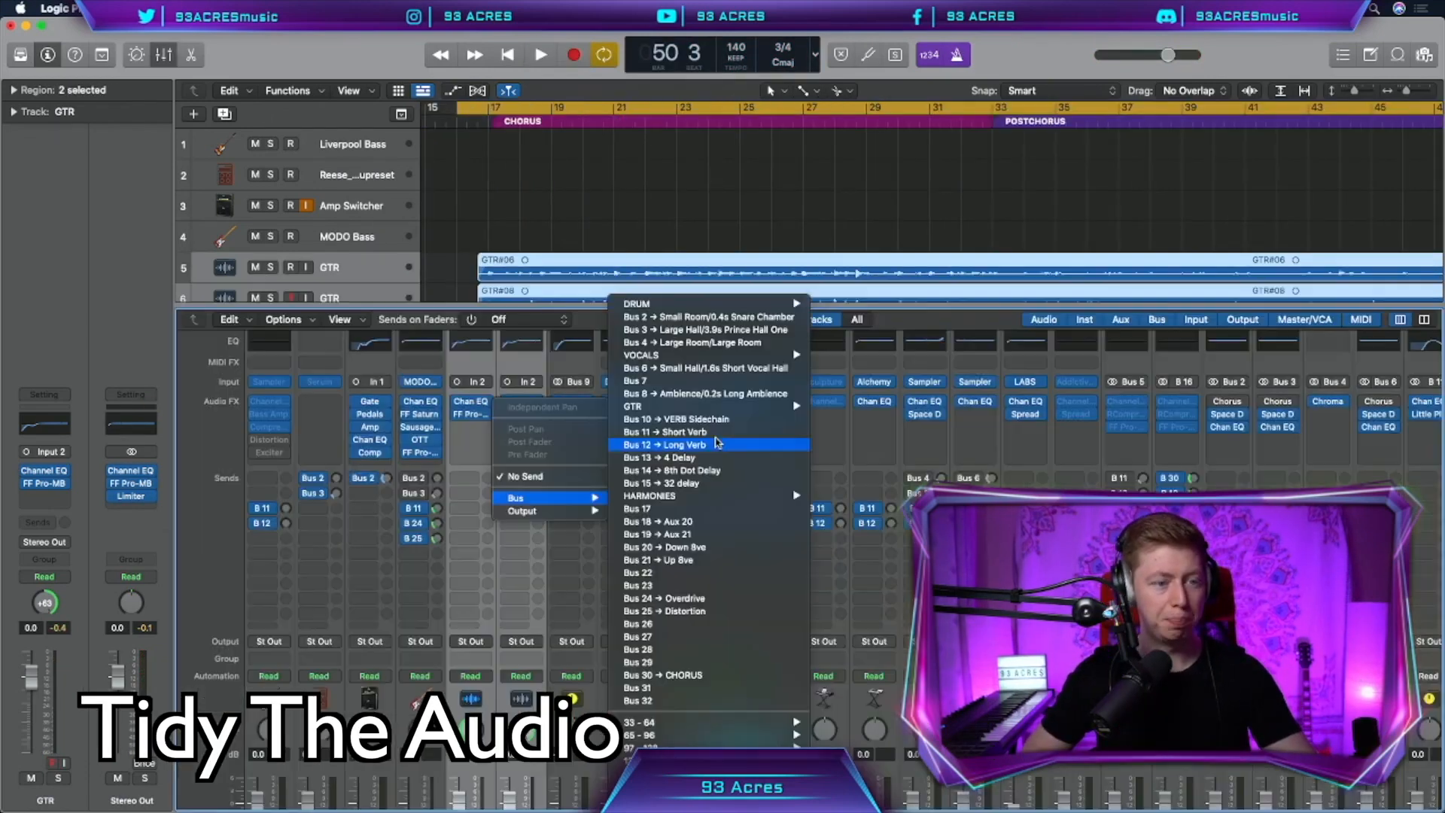
pyautogui.click(741, 536)
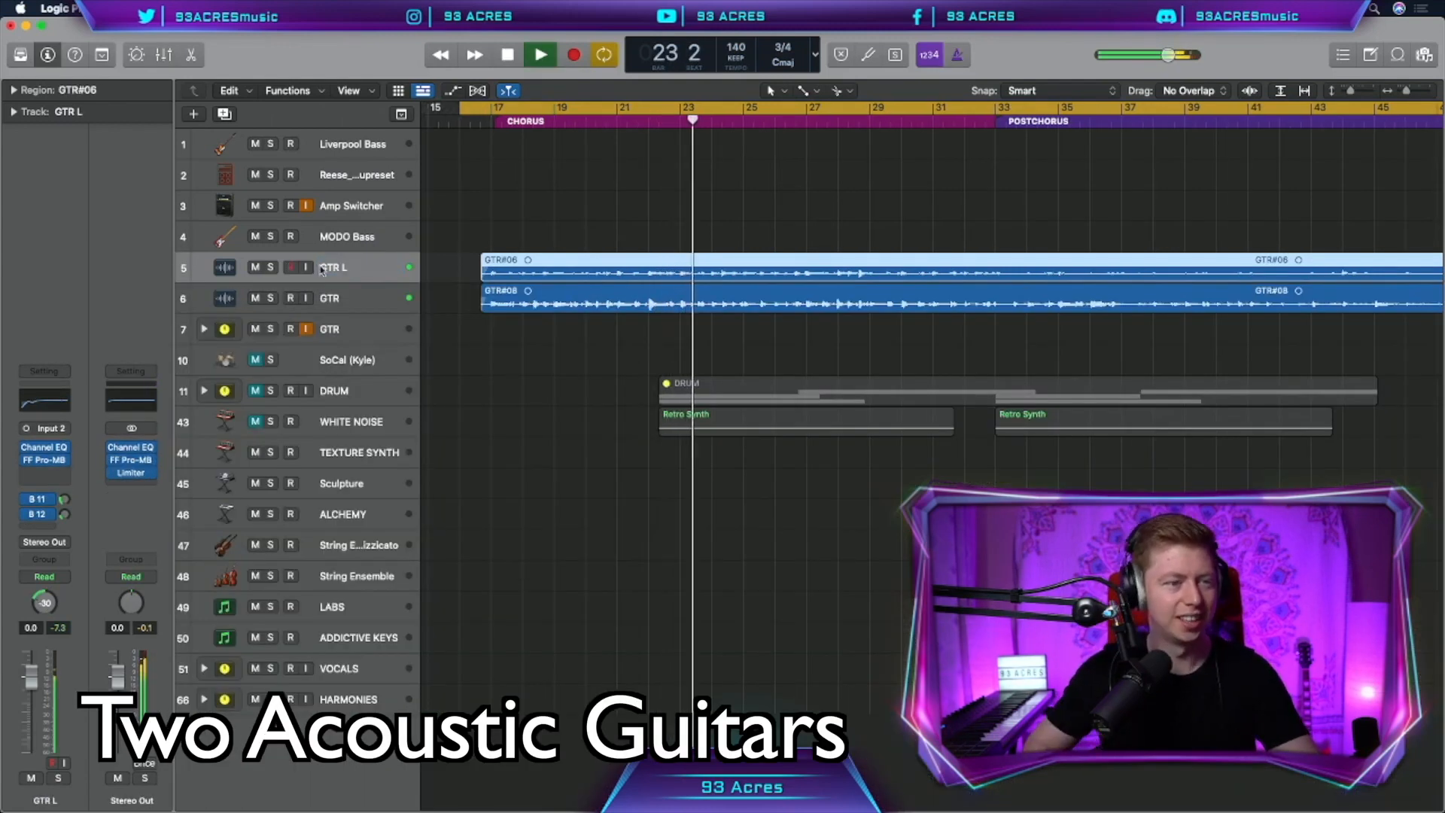
# Step: Rename the second acoustic guitar track GTR R and stop playback
pyautogui.click(330, 298)
pyautogui.doubleClick(330, 298)
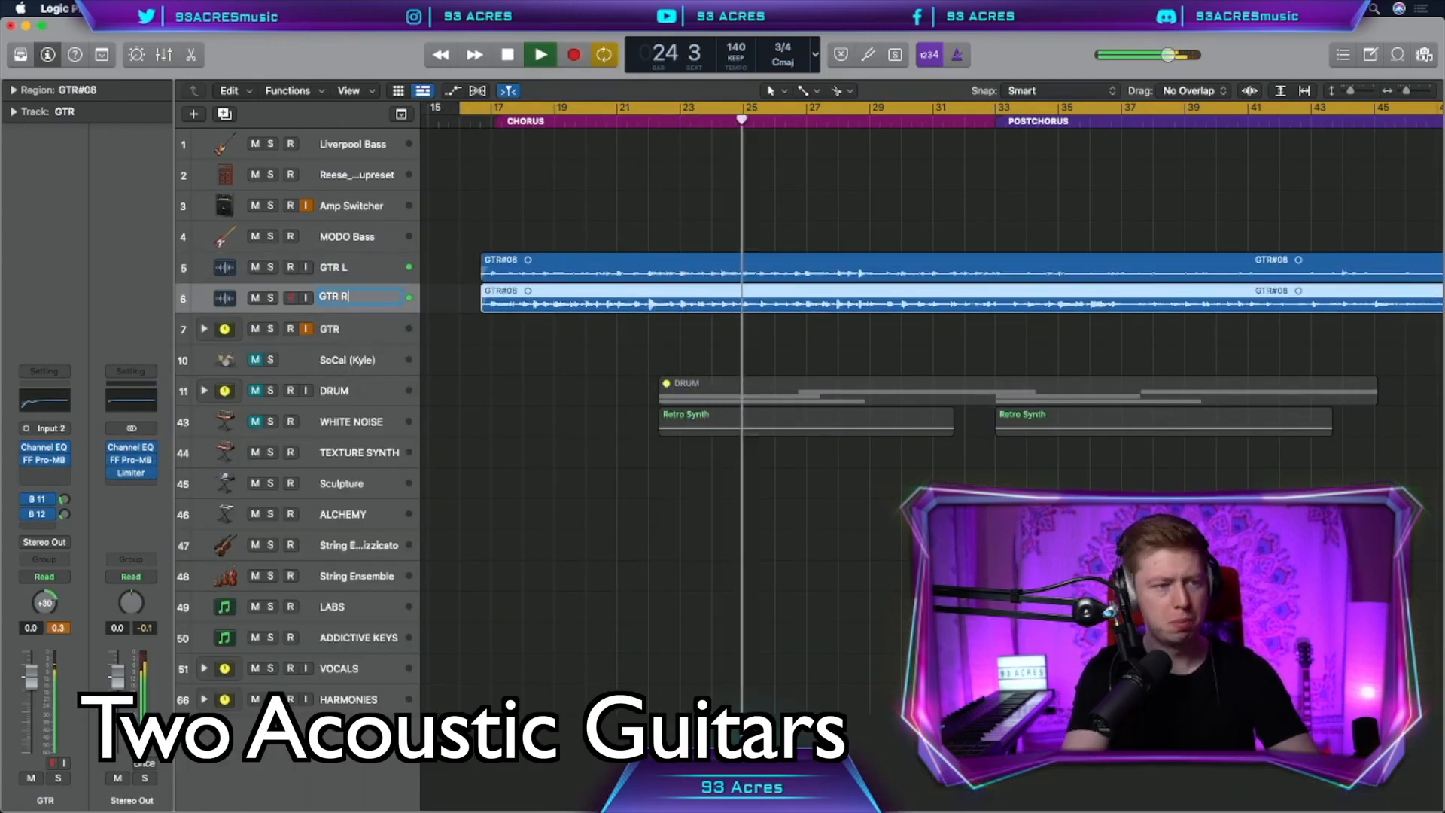
pyautogui.write('R')
pyautogui.click(468, 378)
pyautogui.press('space')
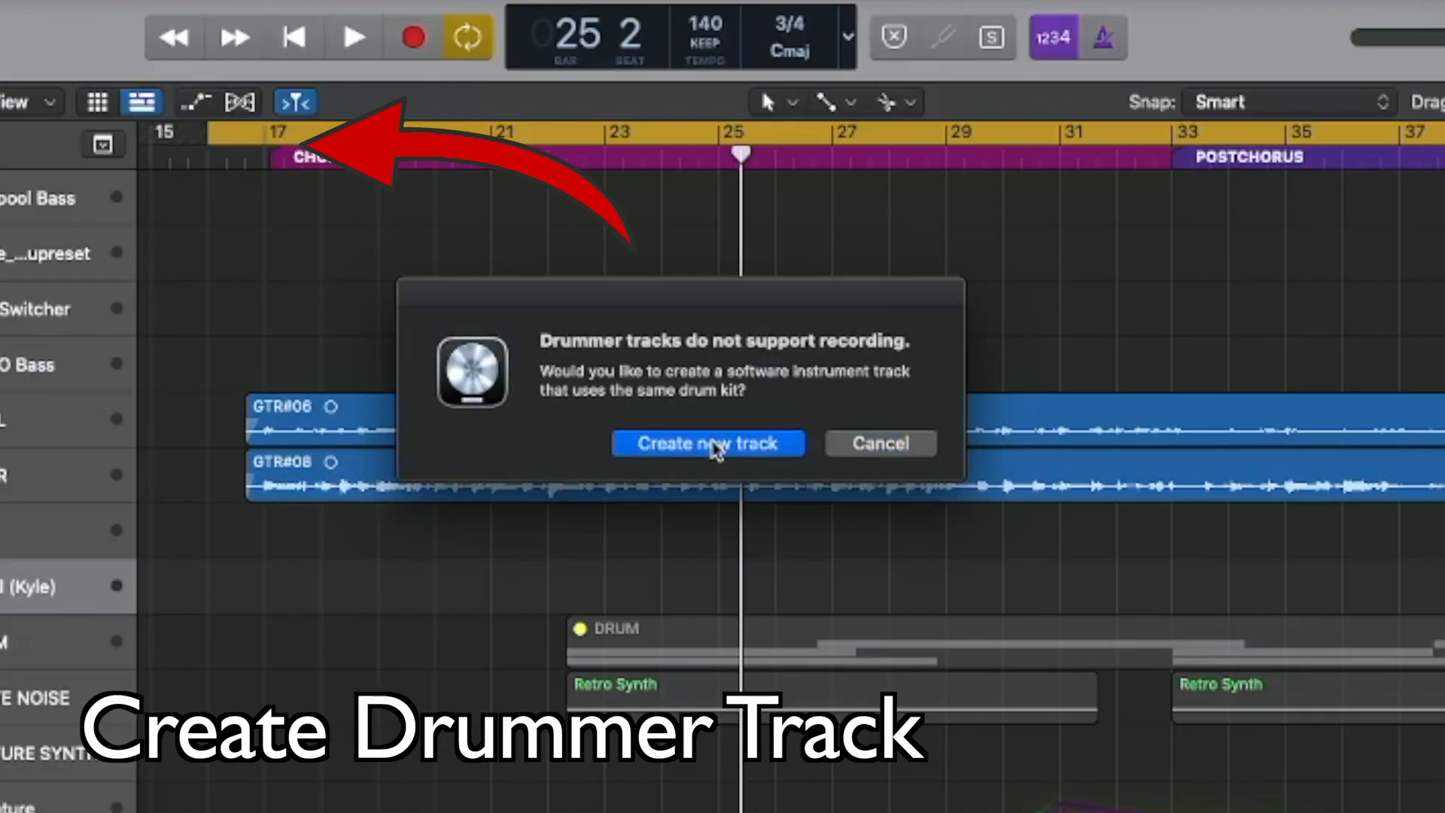
# Step: Create a software instrument track with the SoCal drum kit and record a four-bar kick part from bar 17
pyautogui.click(715, 449)
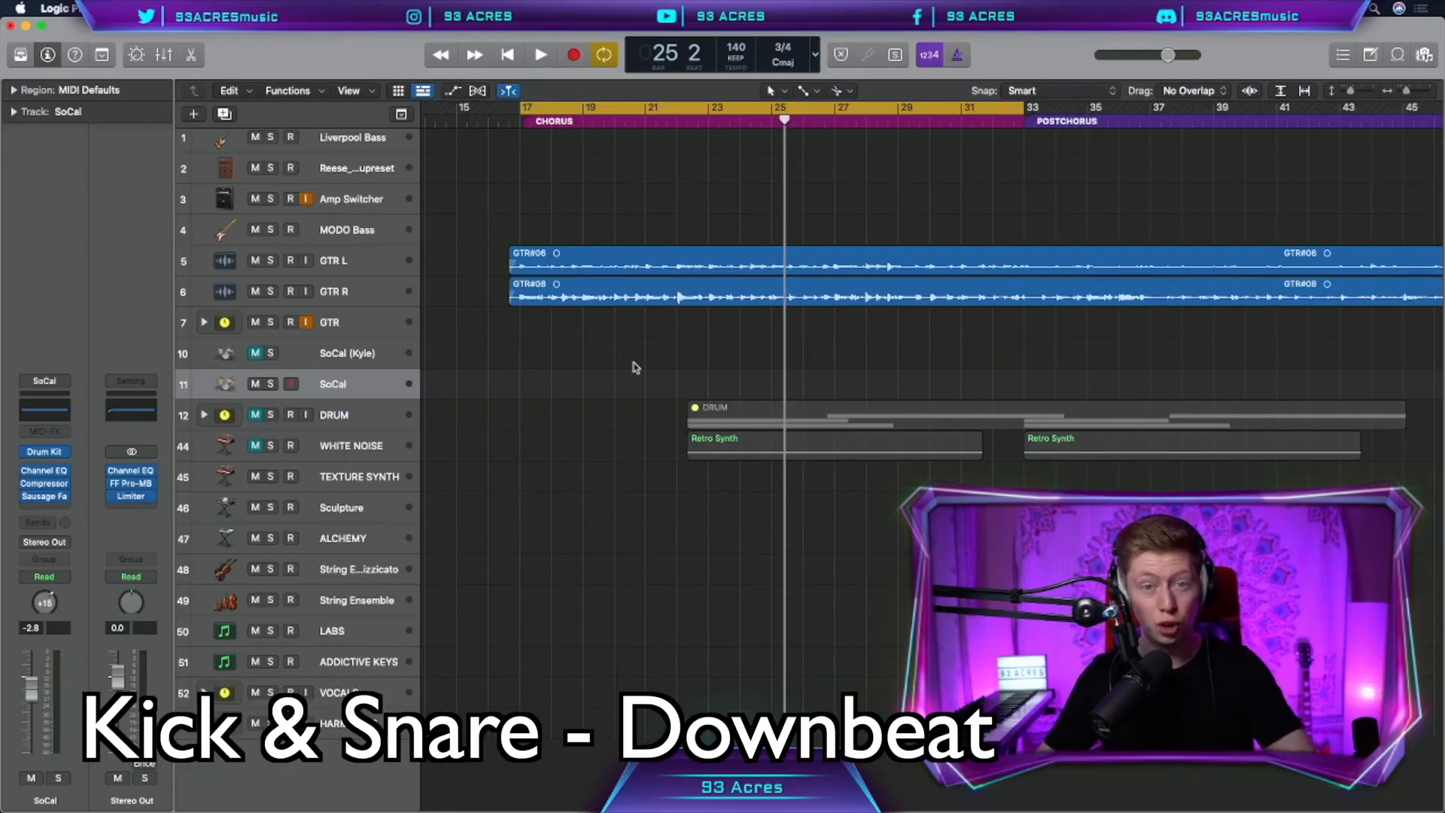
pyautogui.press('r')
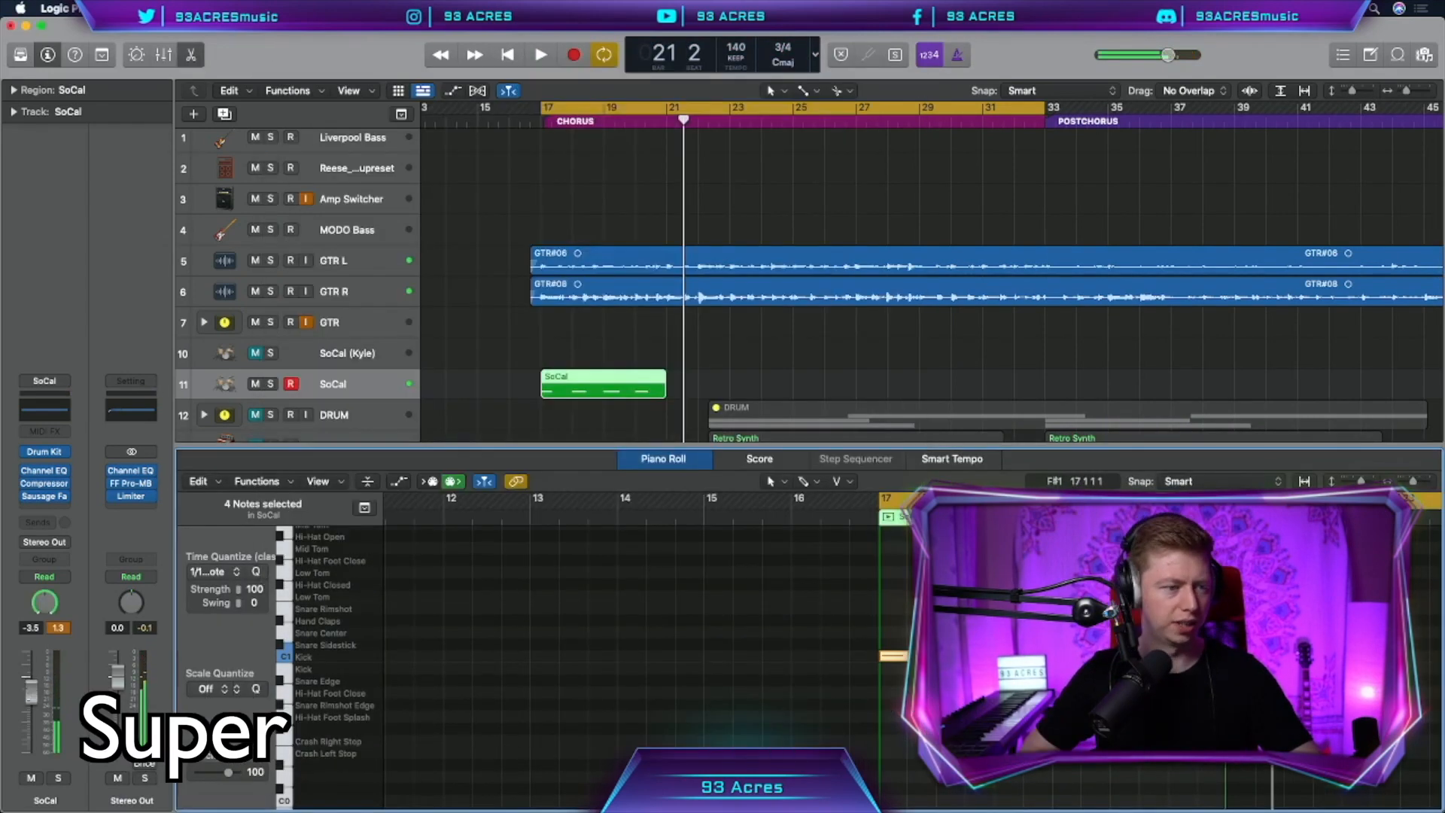
# Step: Set the Sausage Fattener's fatness to 11% on the SoCal track and play the drums back
pyautogui.moveTo(767, 410); pyautogui.dragTo(770, 395)
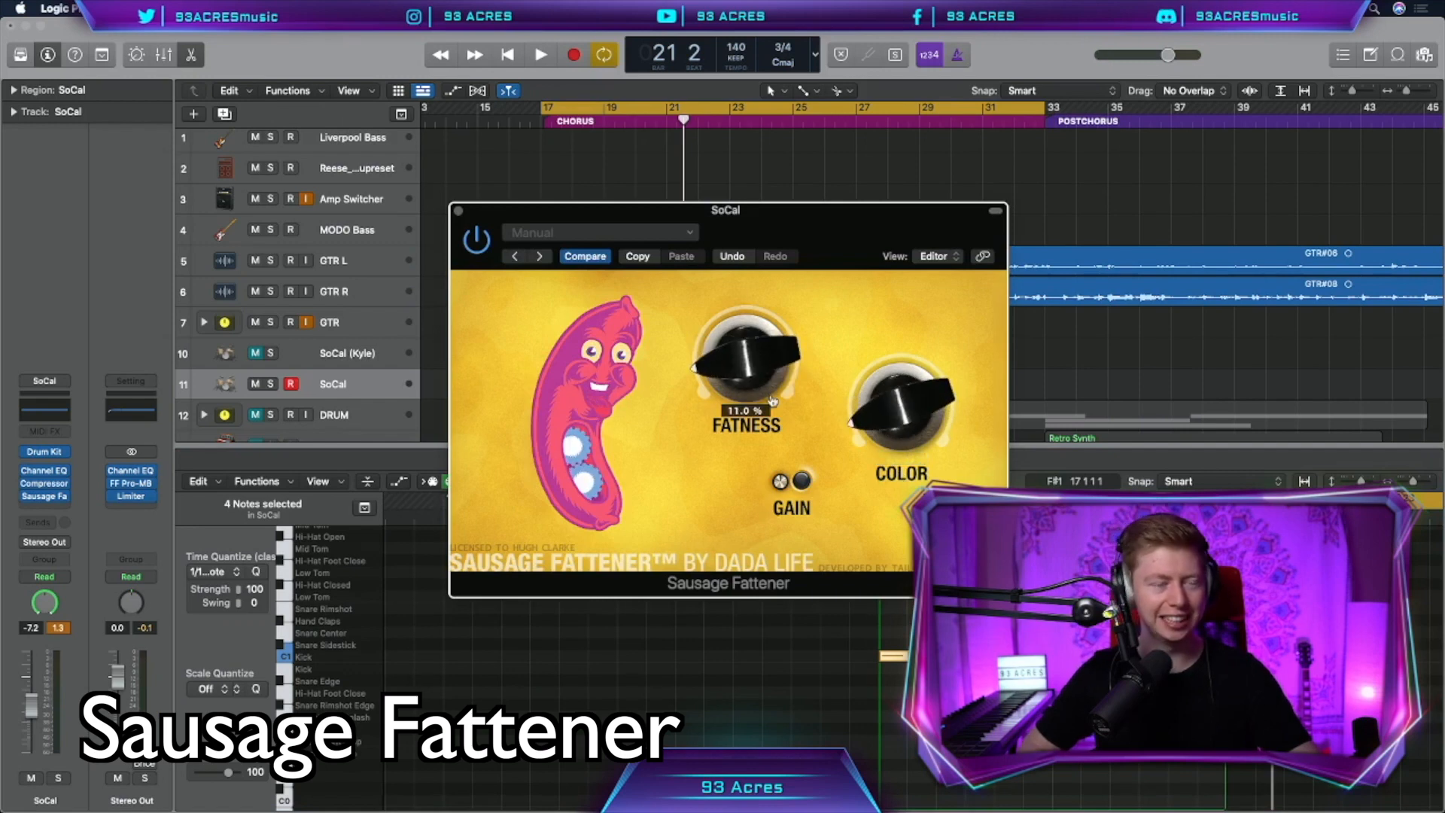
pyautogui.press('space')
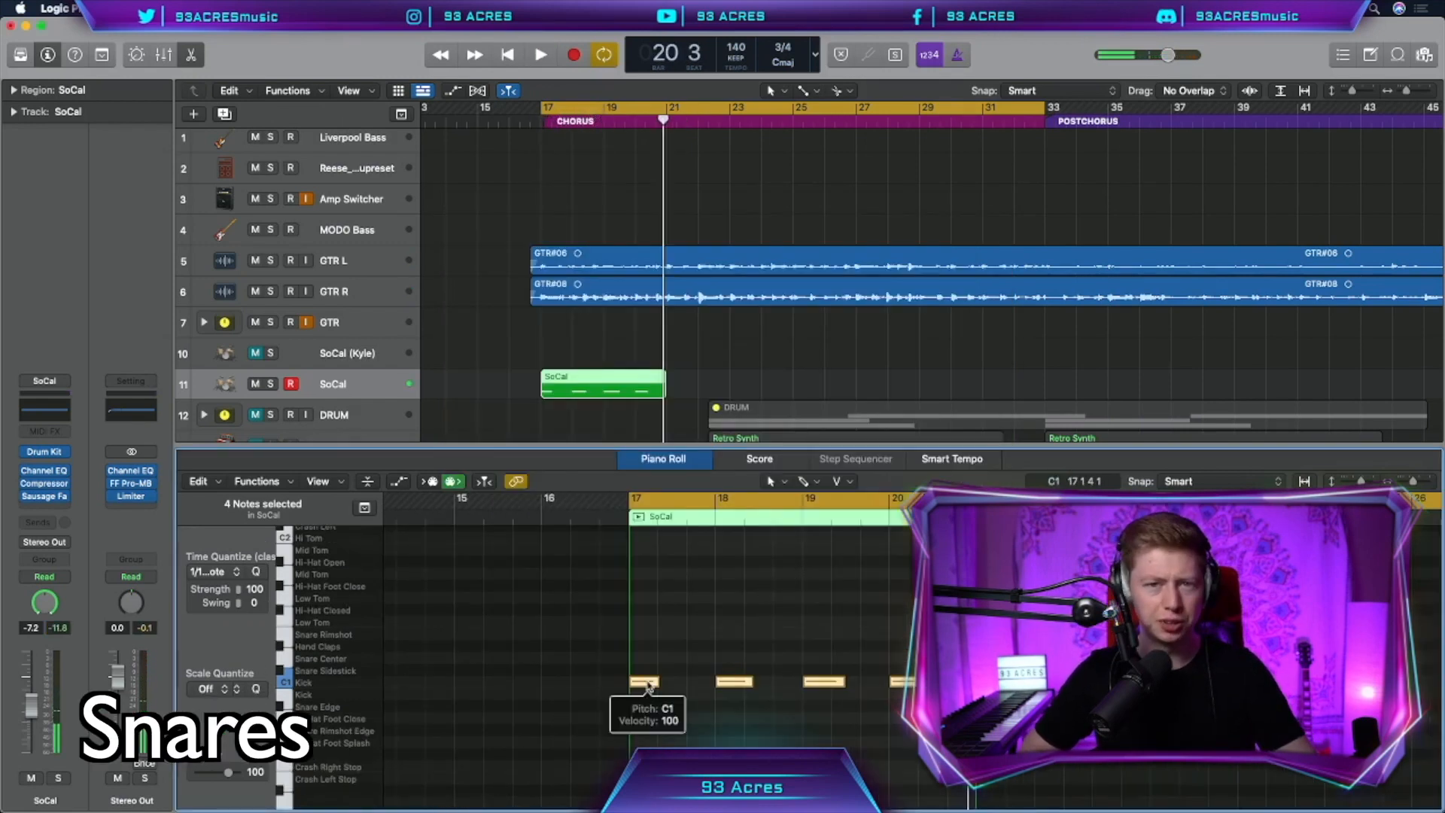
# Step: Copy the four kick notes to Snare Sidestick at velocity 58 and to Snare Center, and audition the layered hits
pyautogui.moveTo(647, 683); pyautogui.dragTo(645, 670)
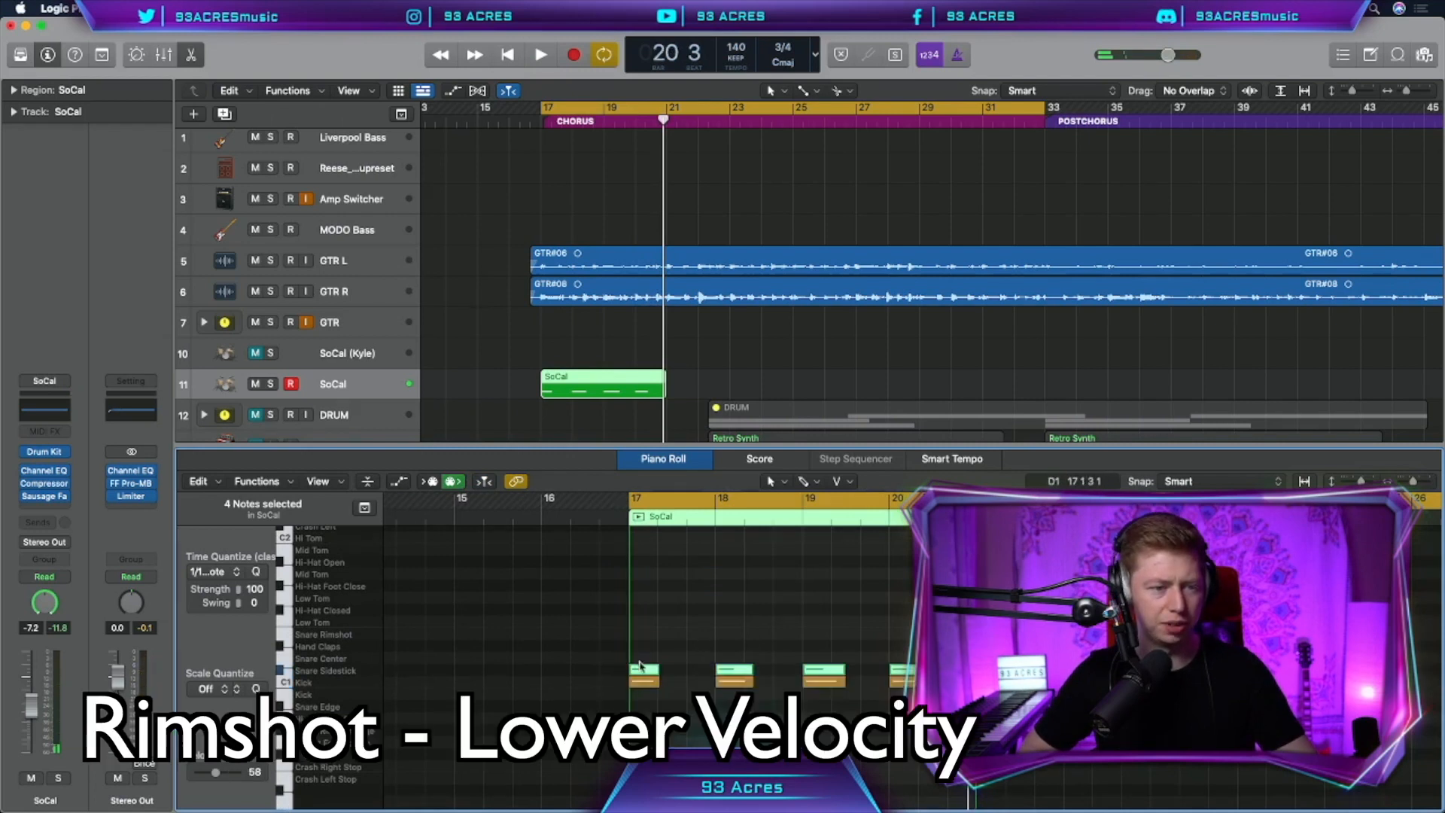
pyautogui.moveTo(640, 665); pyautogui.dragTo(640, 656)
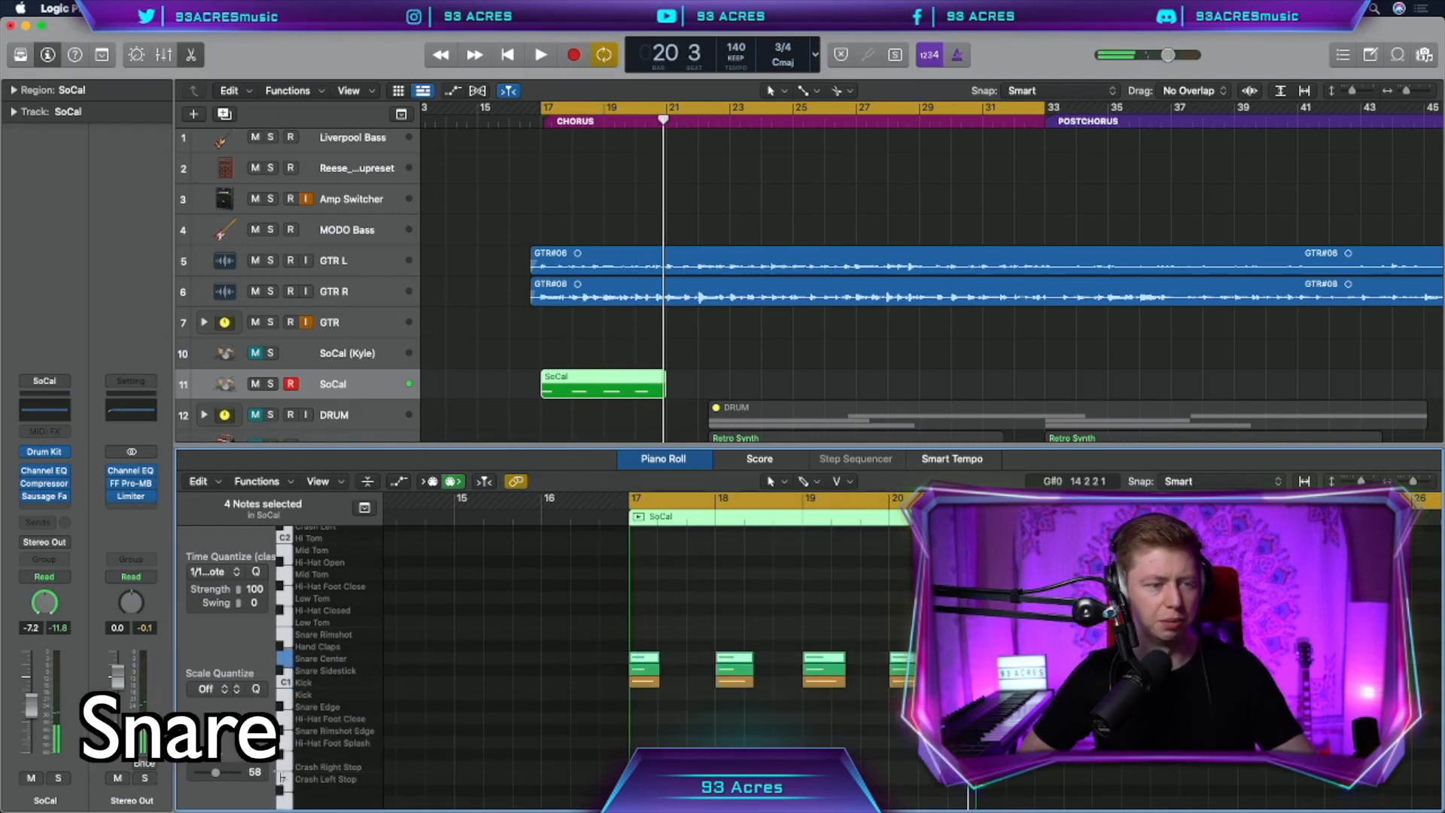
pyautogui.press('space')
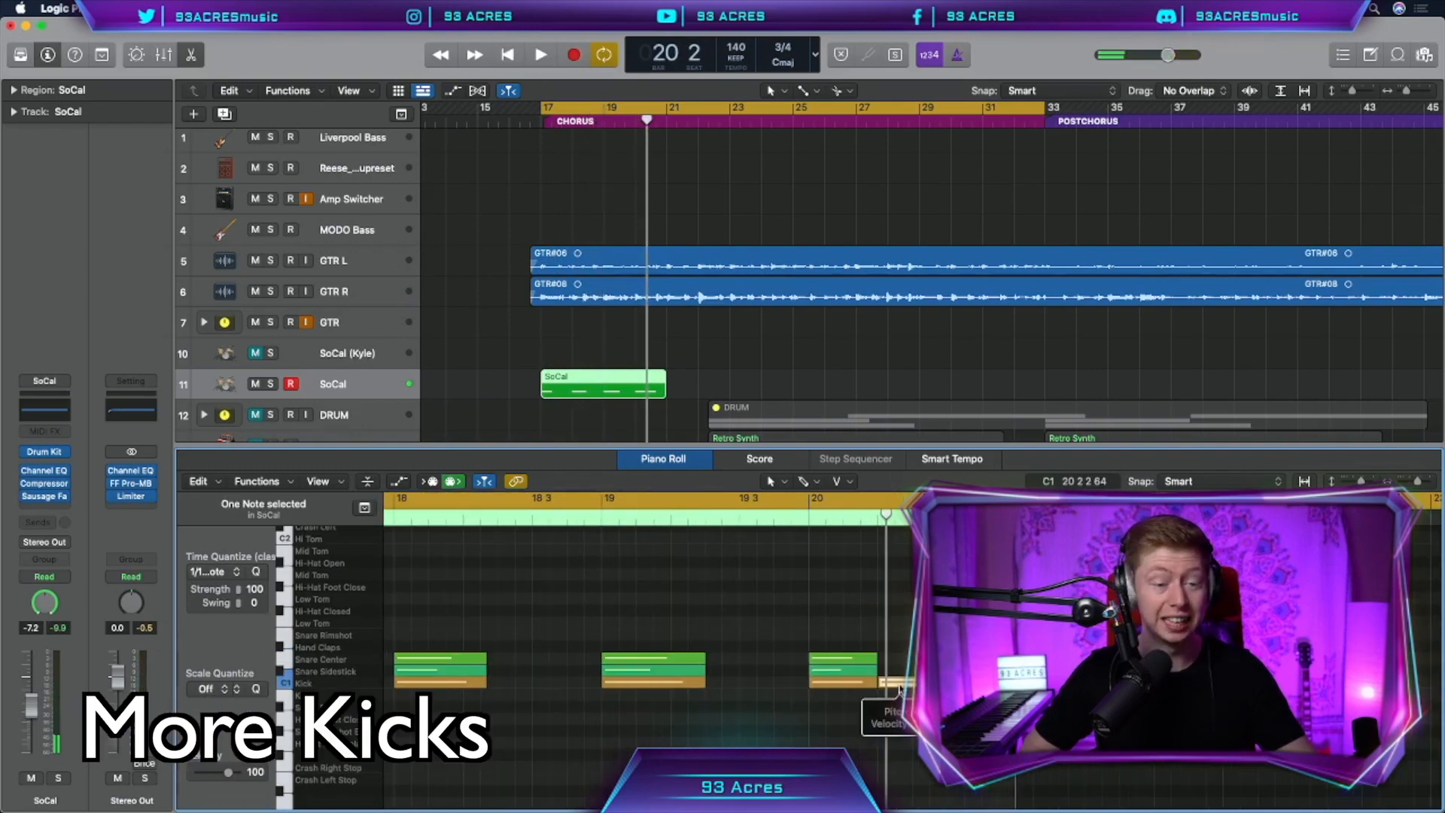
# Step: Copy the four-bar SoCal drum region to bar 21 and add extra kick hits to the copy
pyautogui.press('space')
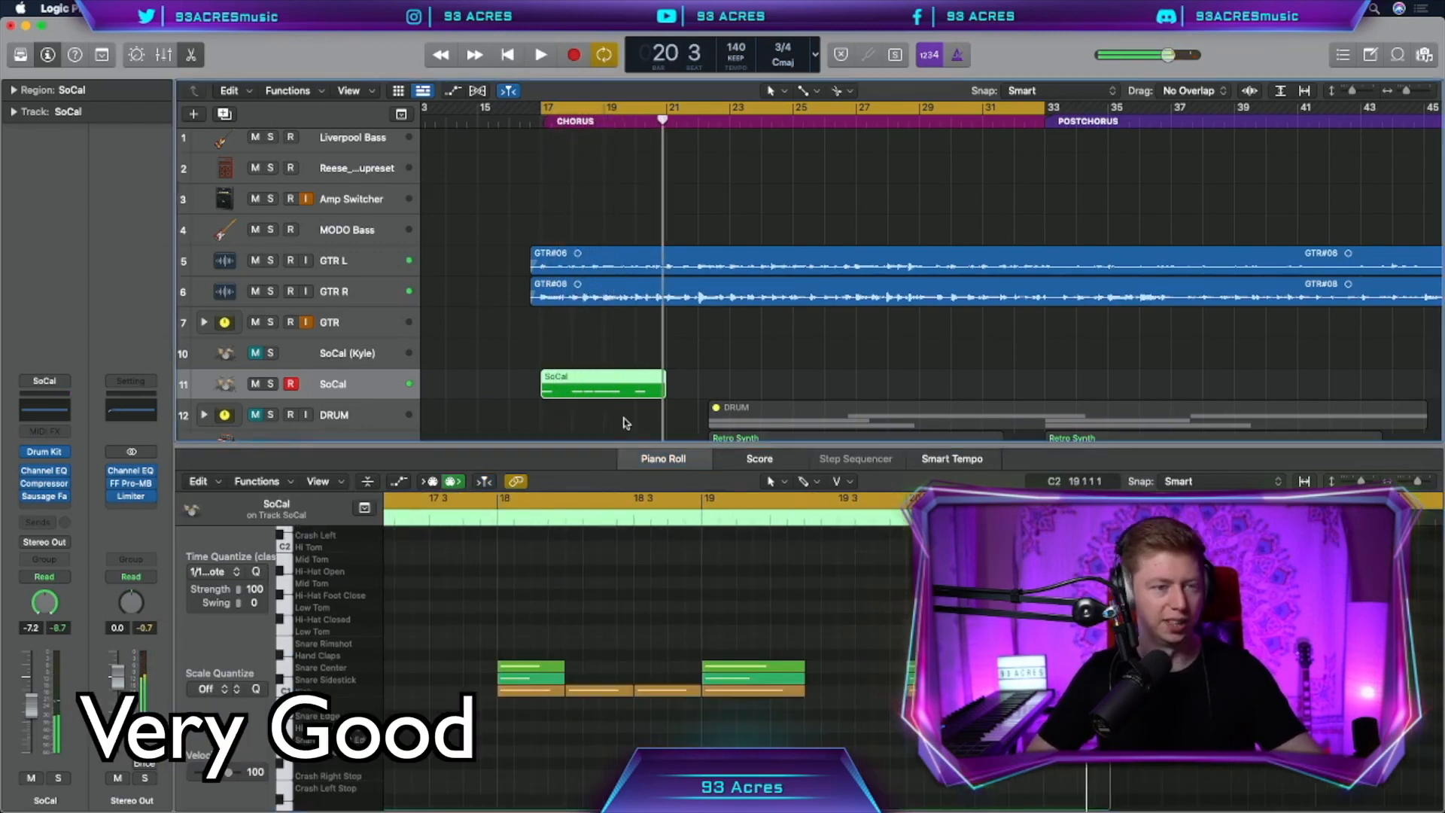
pyautogui.click(730, 384)
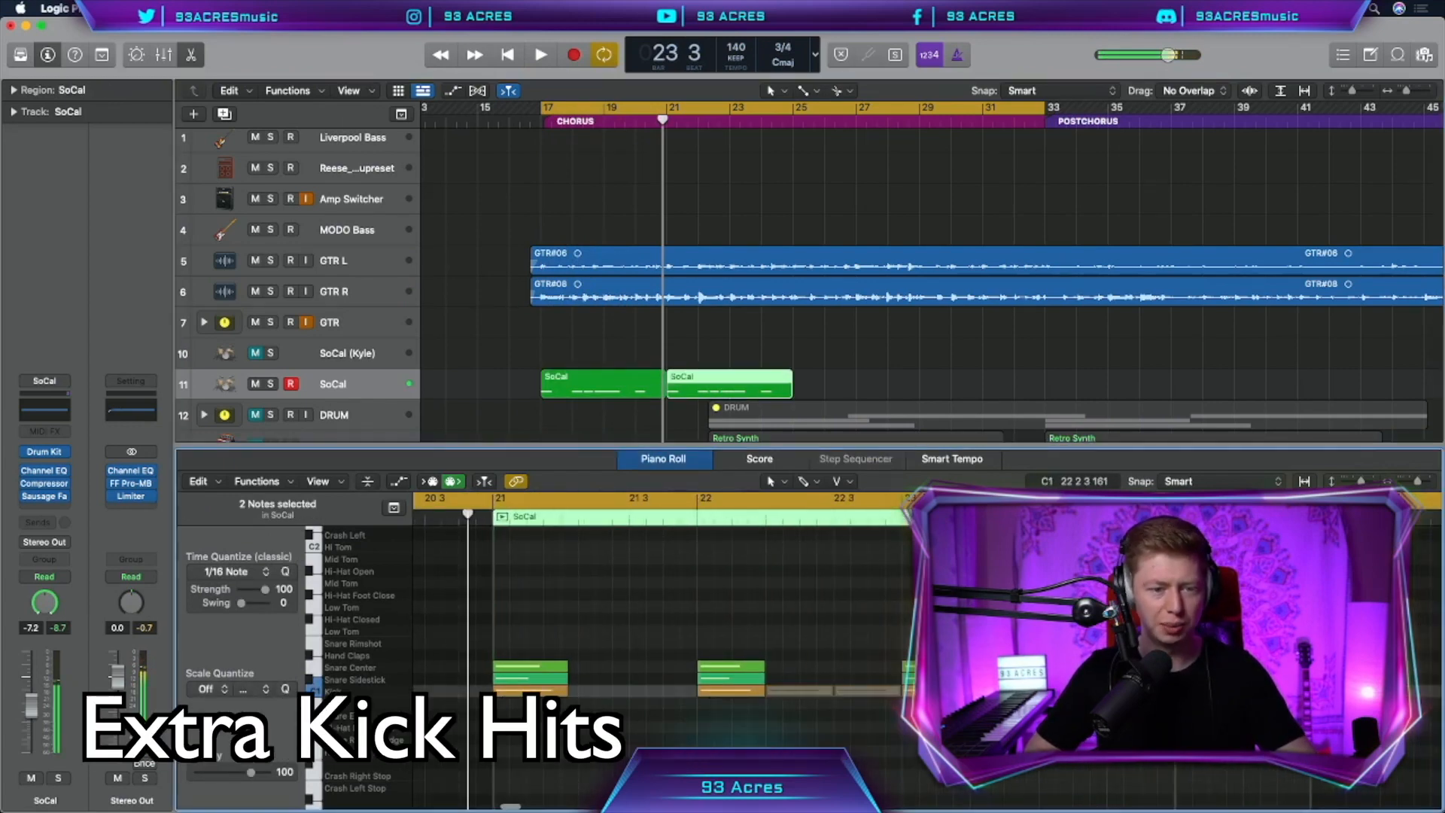
pyautogui.moveTo(1083, 690); pyautogui.dragTo(1219, 690)
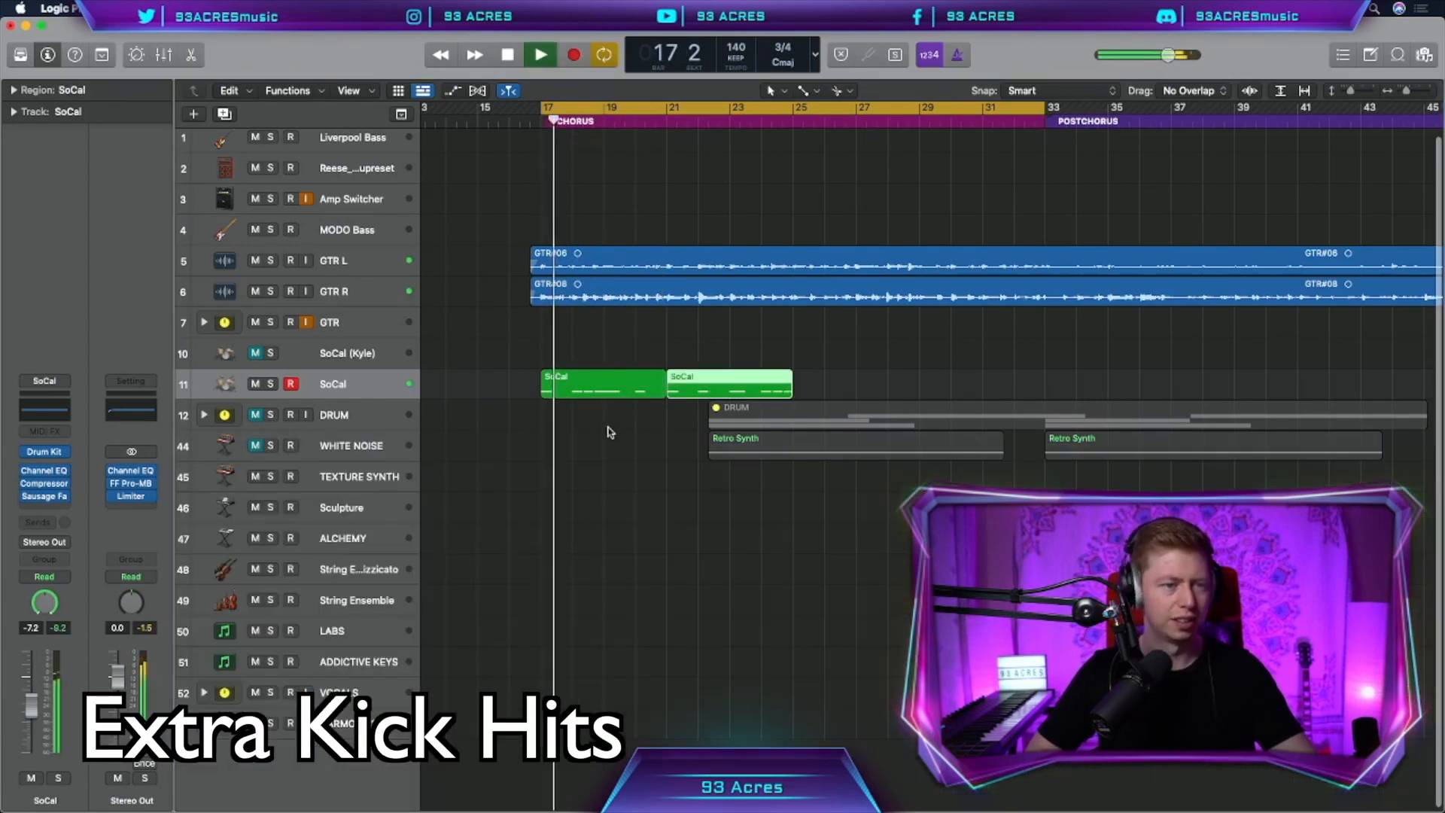
# Step: Shorten the last KICK & SNARE region, starting at bar 29, to about one bar
pyautogui.moveTo(609, 431); pyautogui.dragTo(709, 387)
pyautogui.press('p')
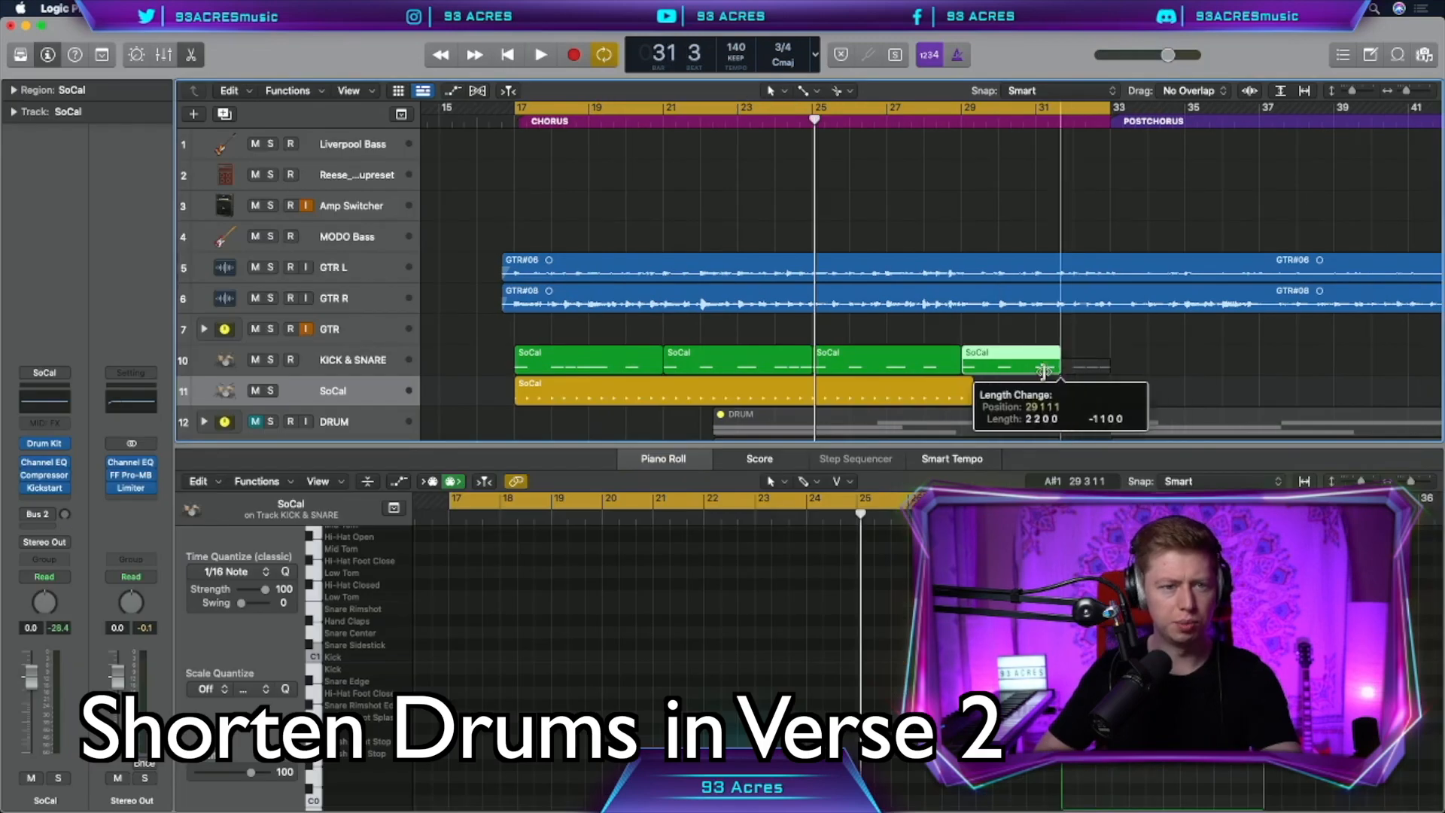
pyautogui.moveTo(1054, 374); pyautogui.dragTo(993, 374)
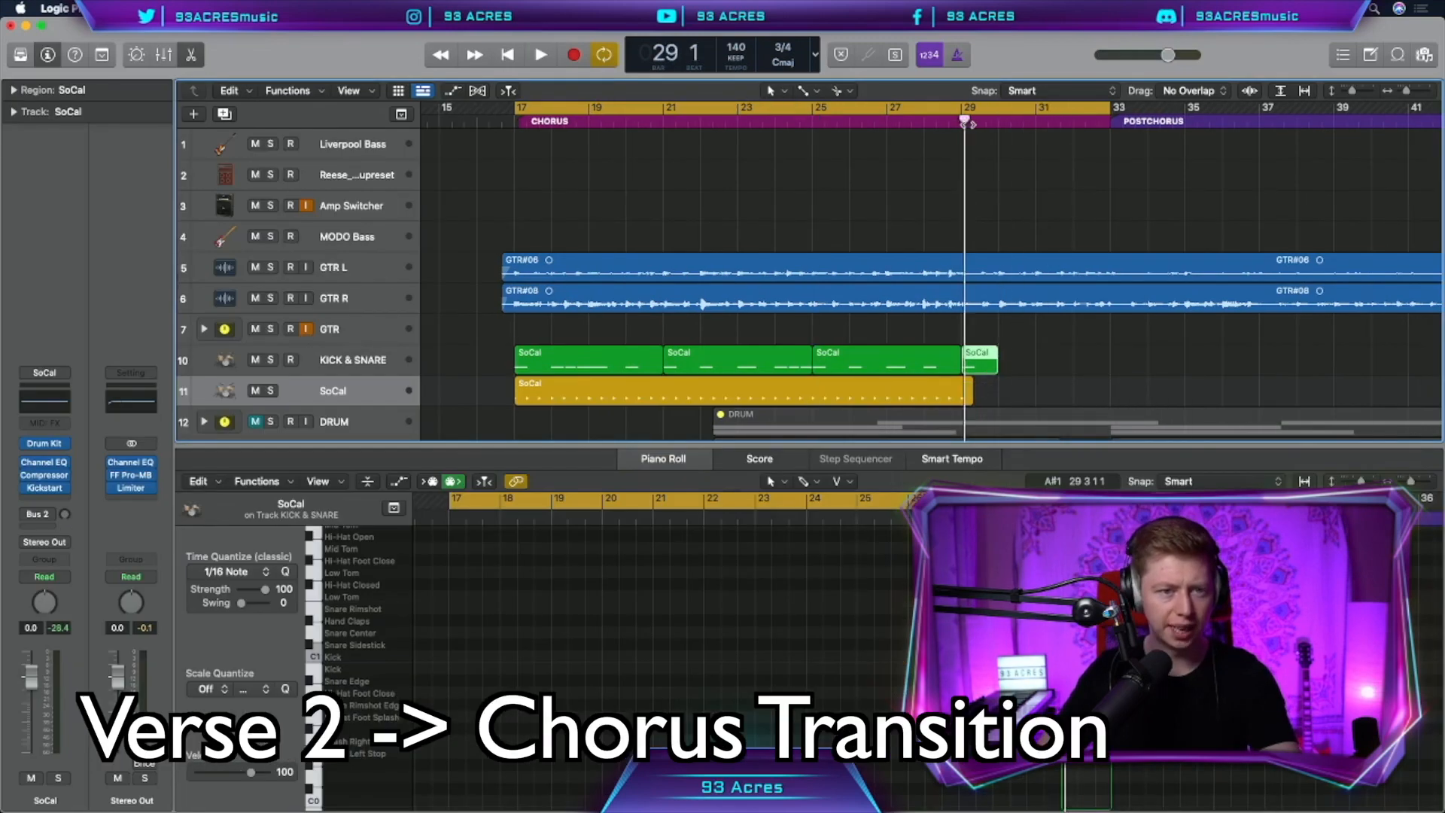
pyautogui.moveTo(1100, 129); pyautogui.dragTo(1106, 132)
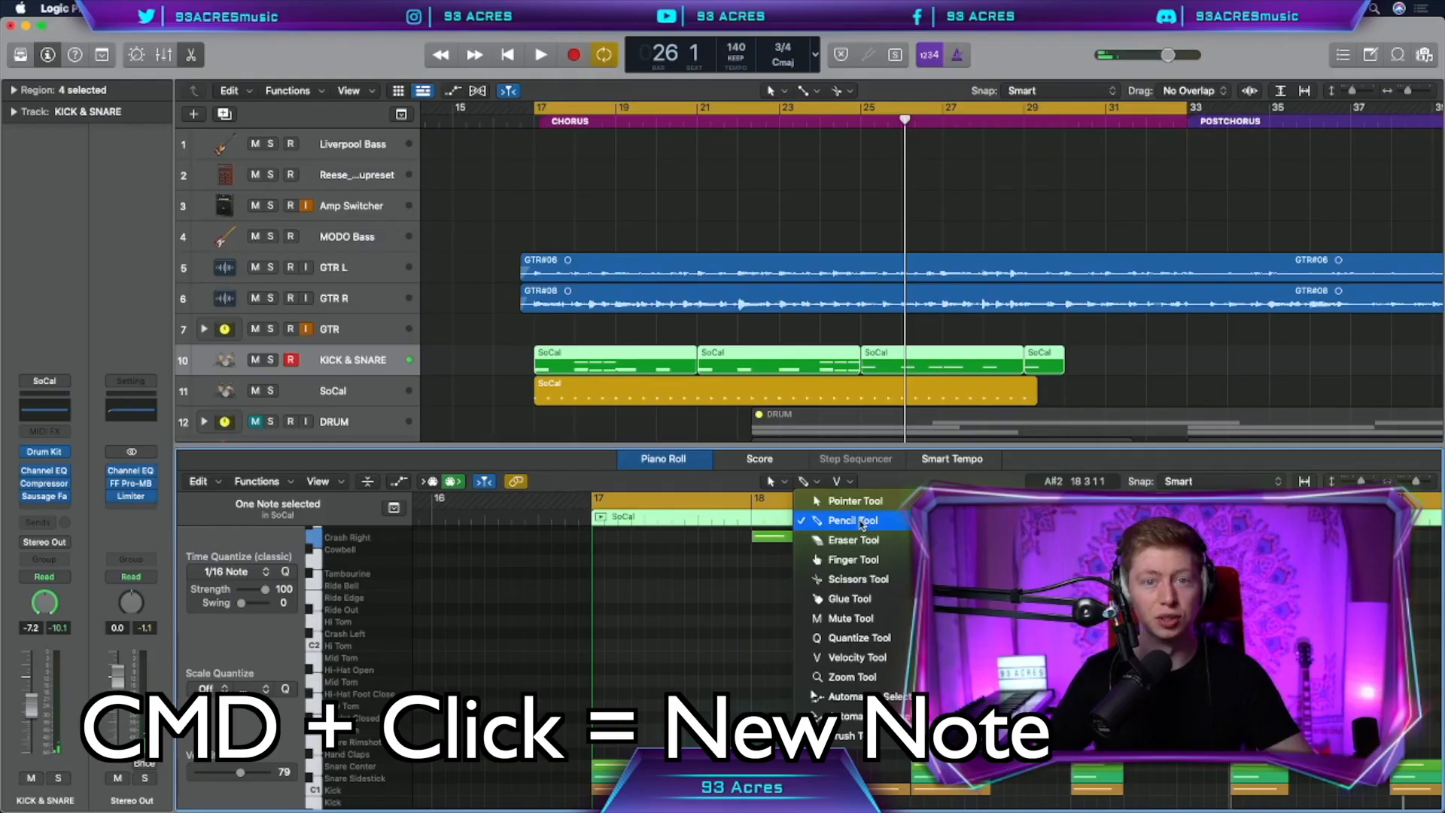
# Step: Draw Crash Right hits across the KICK & SNARE regions with the Pencil Tool and play all drums with the guitars
pyautogui.click(830, 491)
pyautogui.hscroll(2, 854, 541)
pyautogui.scroll(1, 854, 540)
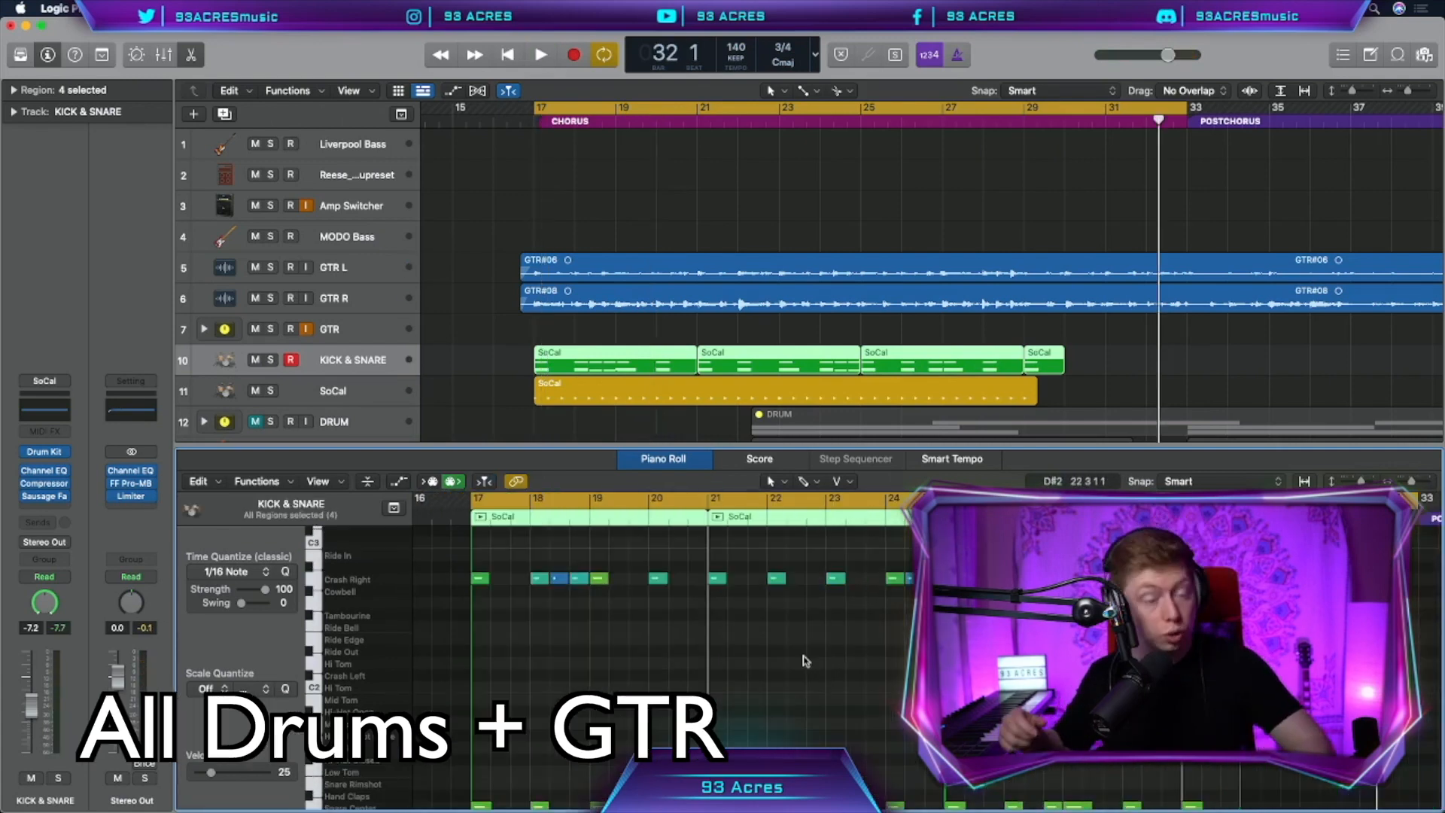
pyautogui.press('space')
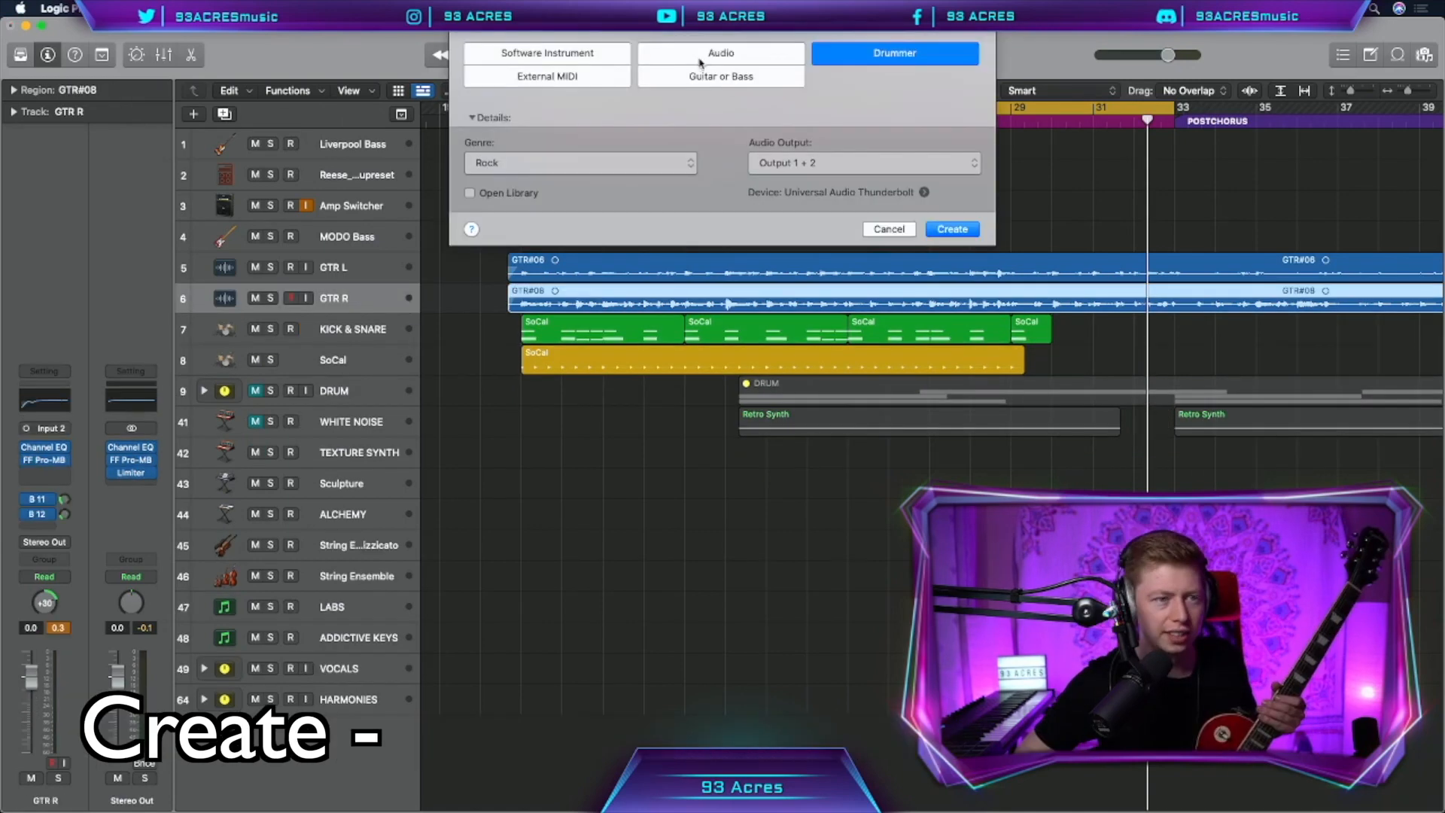
# Step: Create a Guitar or Bass track and load the Distorted Guitar patch American Metal
pyautogui.click(740, 75)
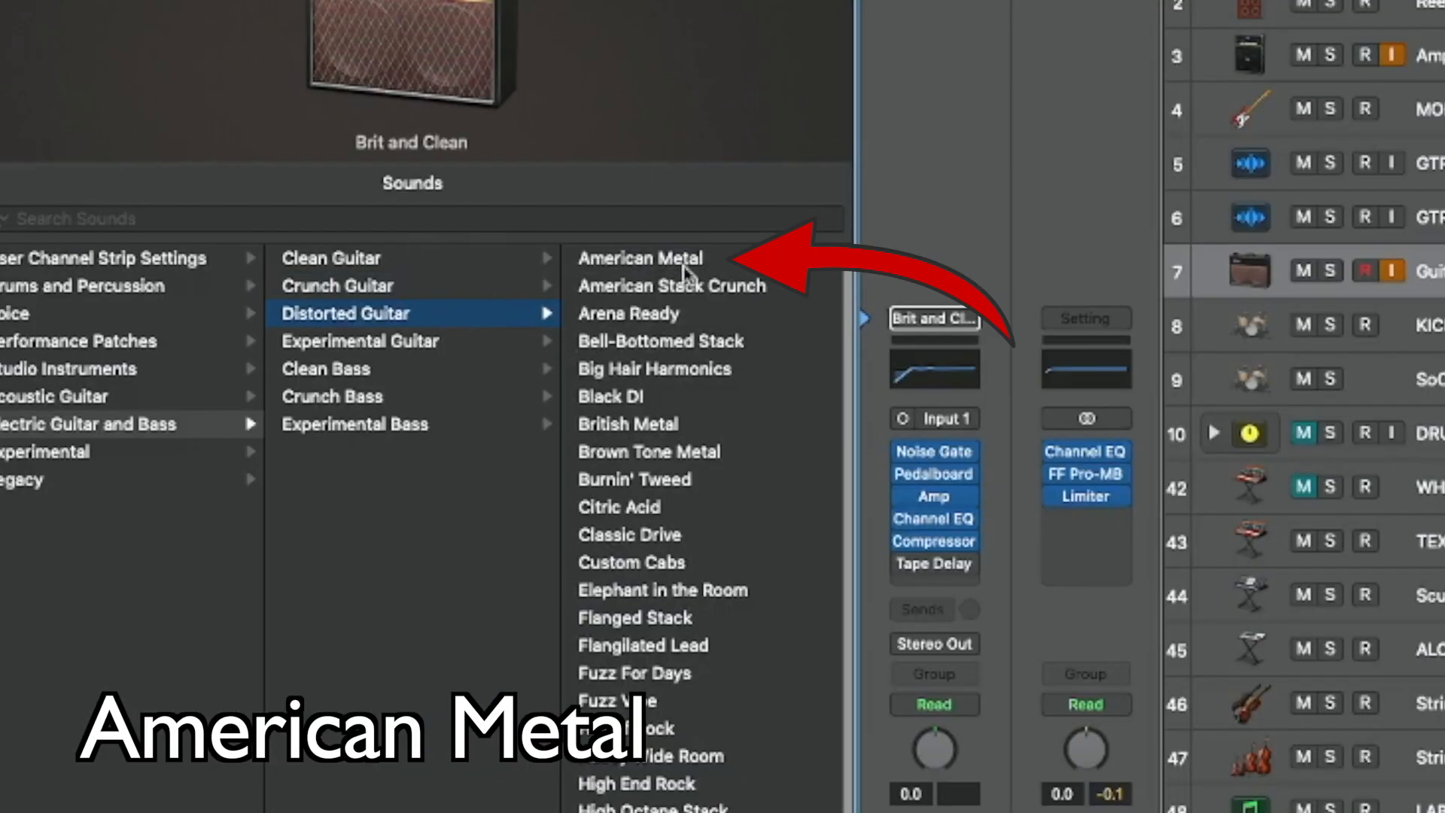
pyautogui.click(419, 327)
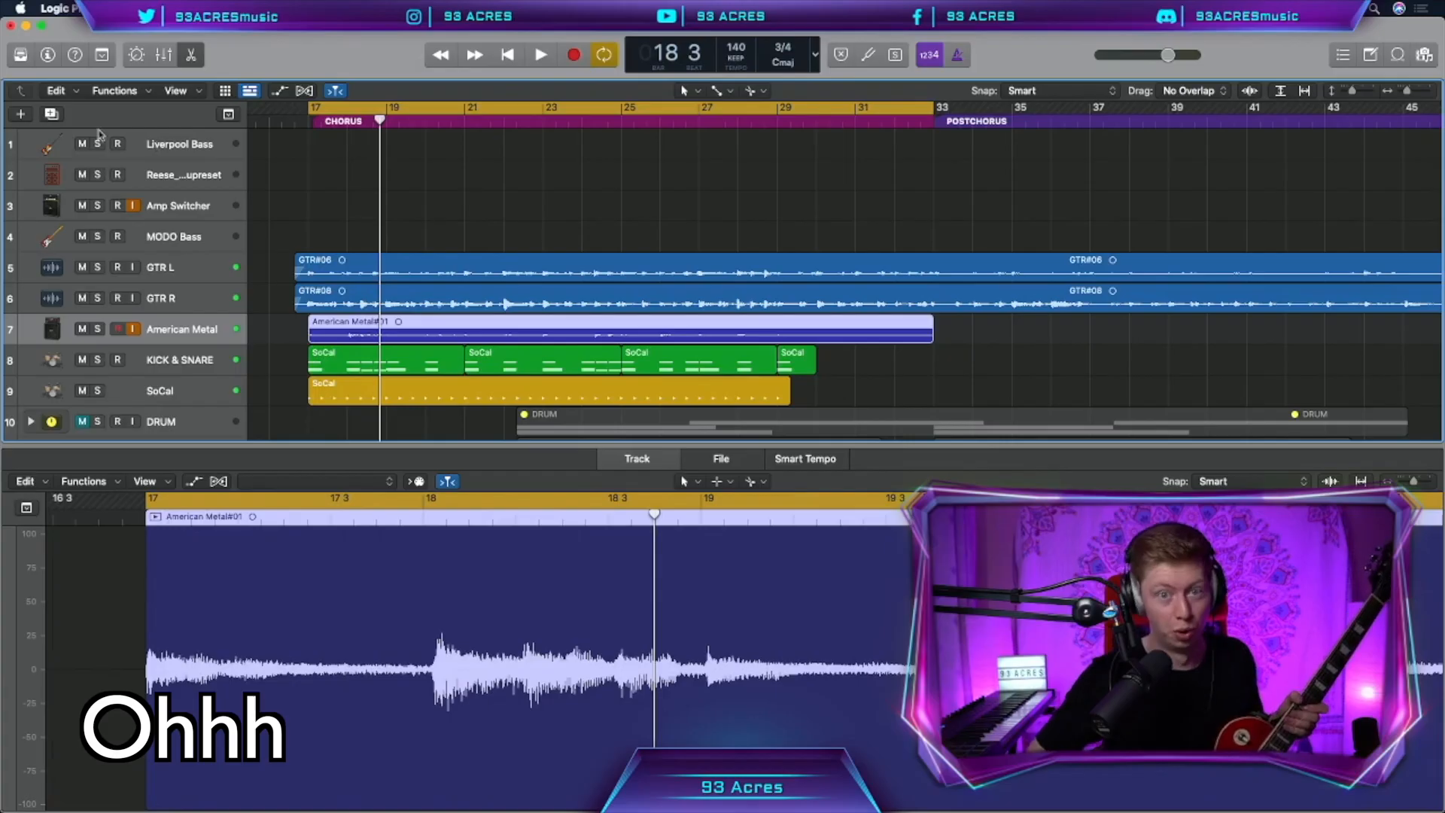
# Step: Replace the American Metal track's patch with Amp Switcher from the Crunch Guitar sounds
pyautogui.click(50, 56)
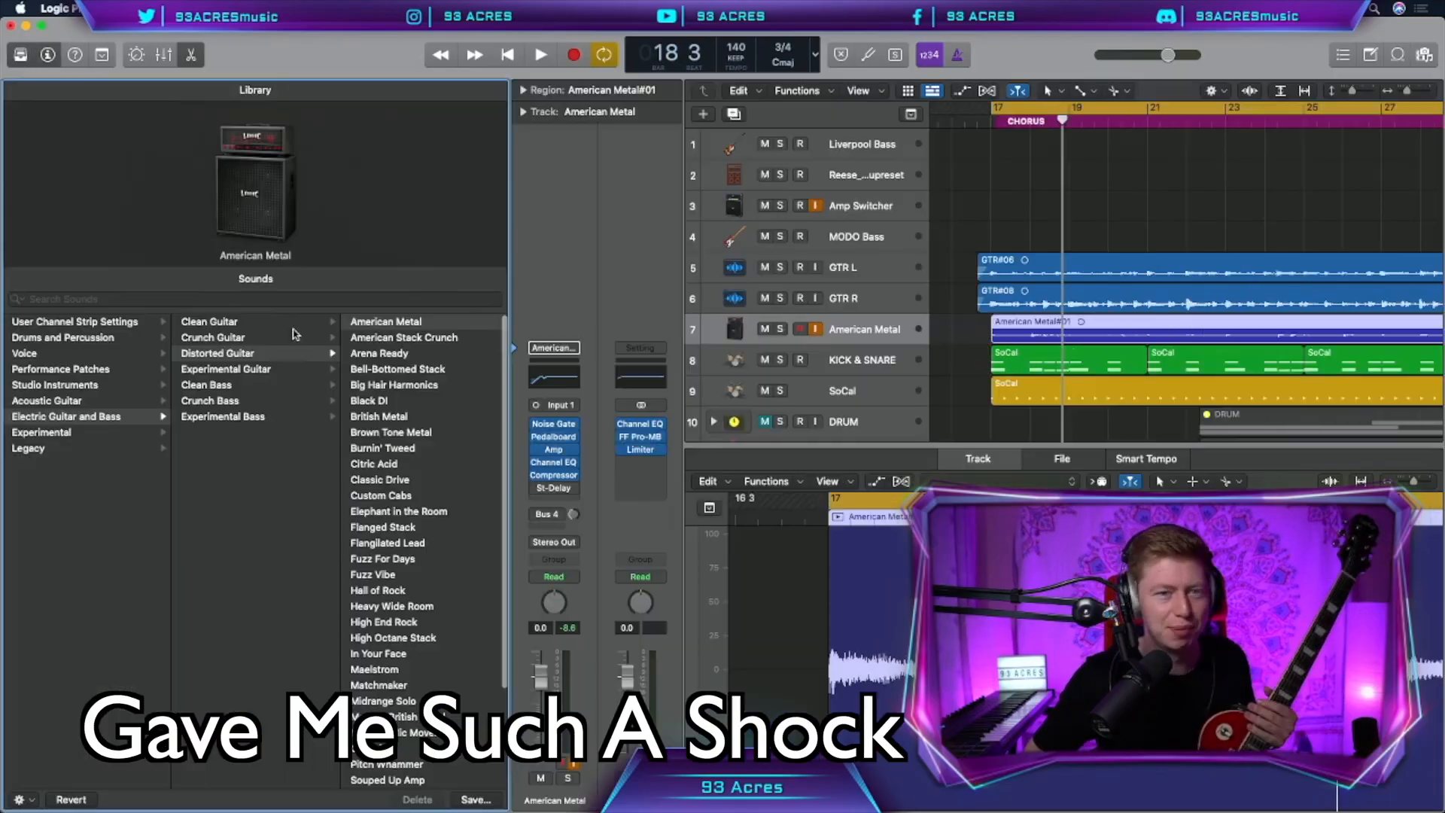
pyautogui.click(292, 335)
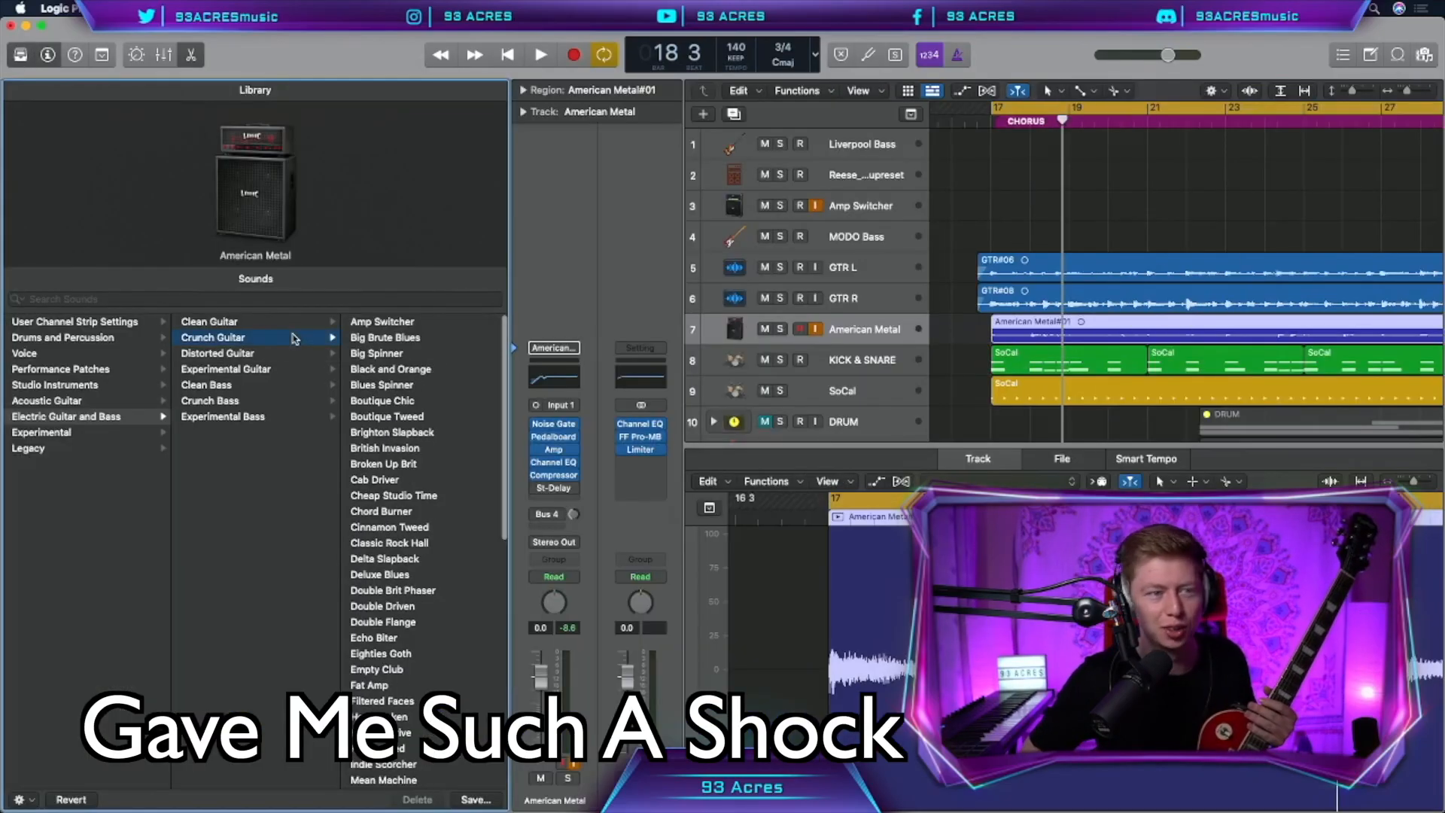
pyautogui.click(382, 322)
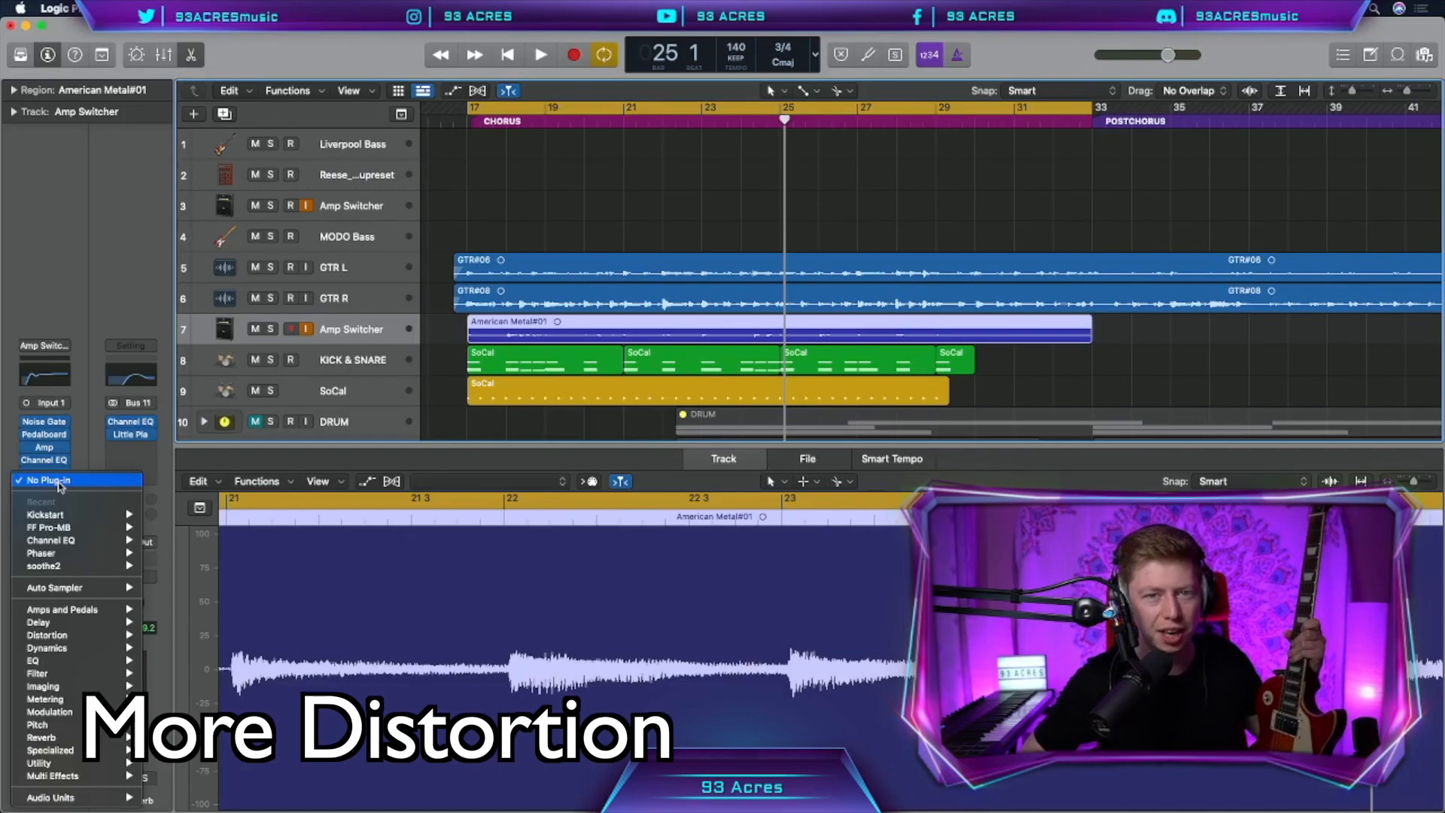
# Step: Insert a stereo Soundtoys Decapitator on the Amp Switcher track for more distortion
pyautogui.moveTo(75, 797)
pyautogui.moveTo(181, 722)
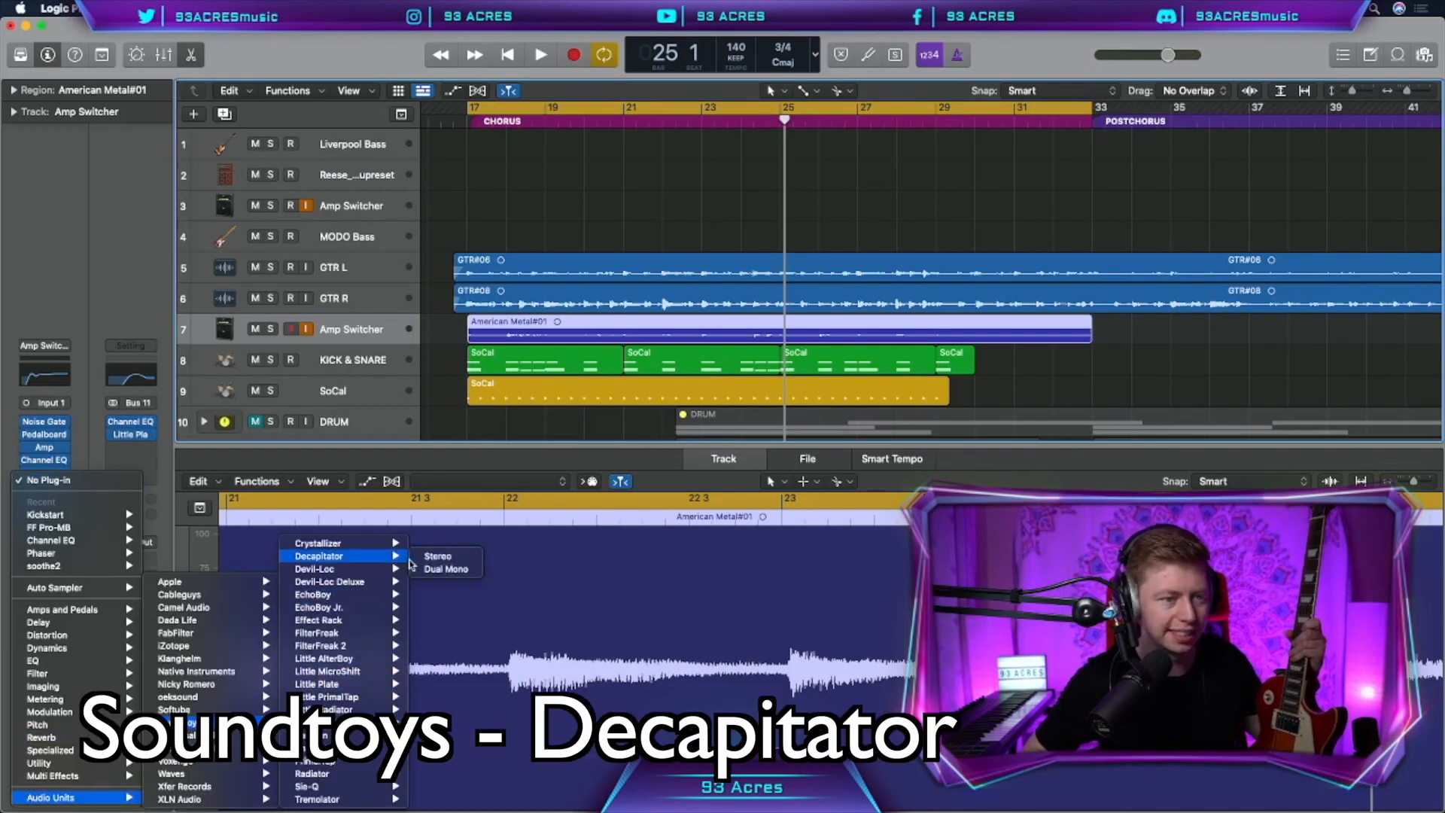
pyautogui.click(438, 557)
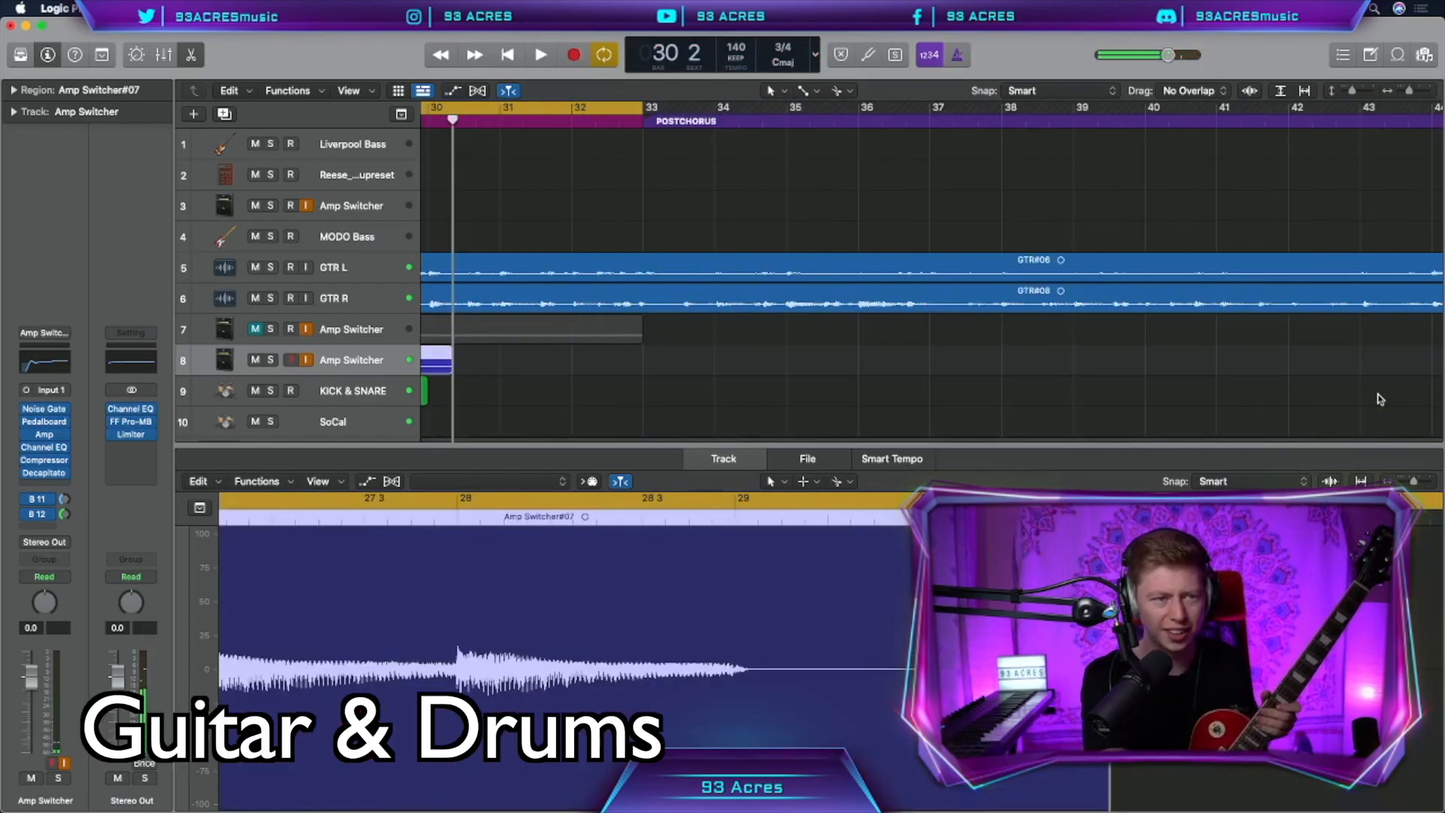
# Step: Duplicate the Amp Switcher track and start recording a second electric guitar part on the copy
pyautogui.press('space')
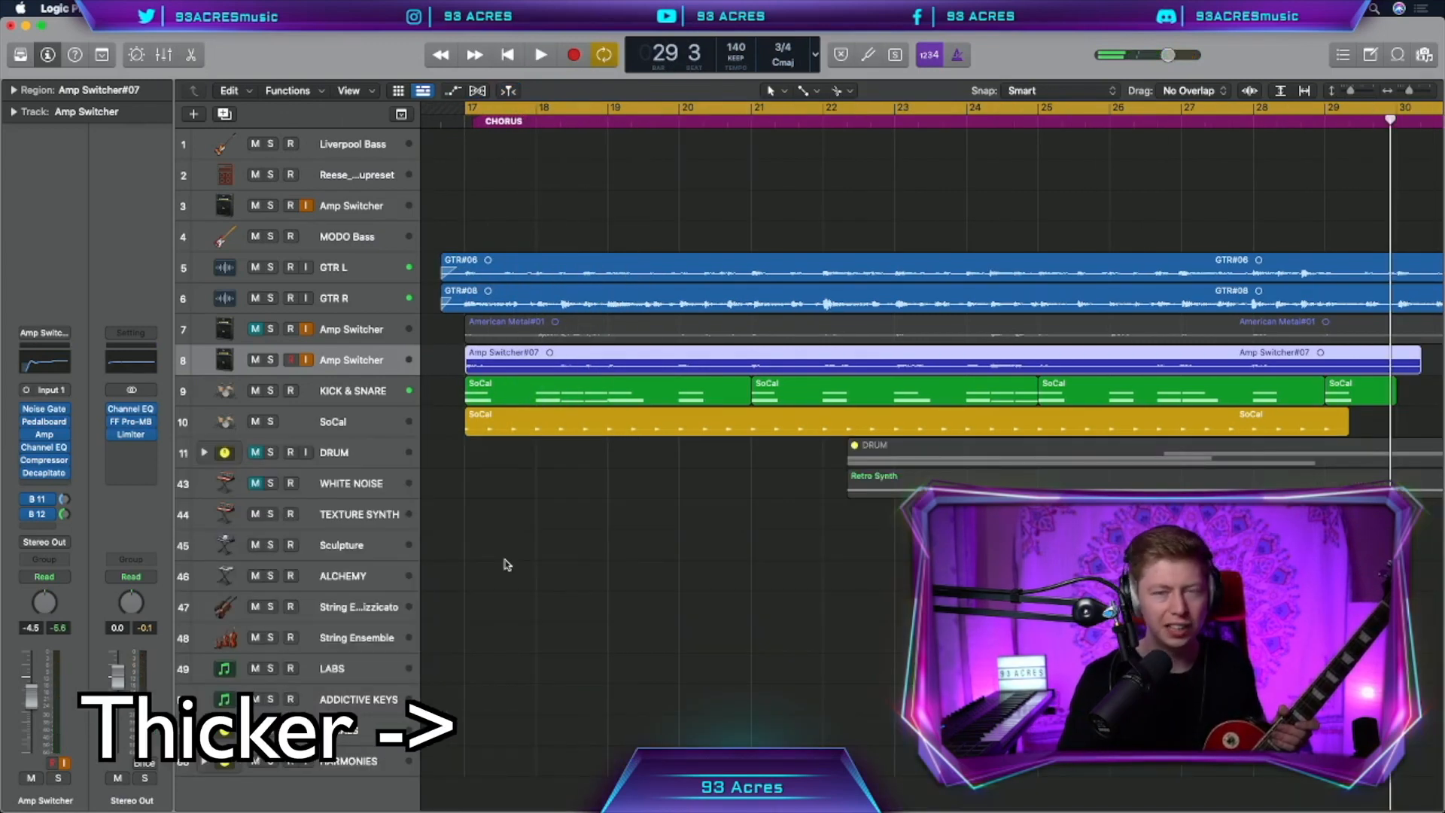
pyautogui.press('super+d')
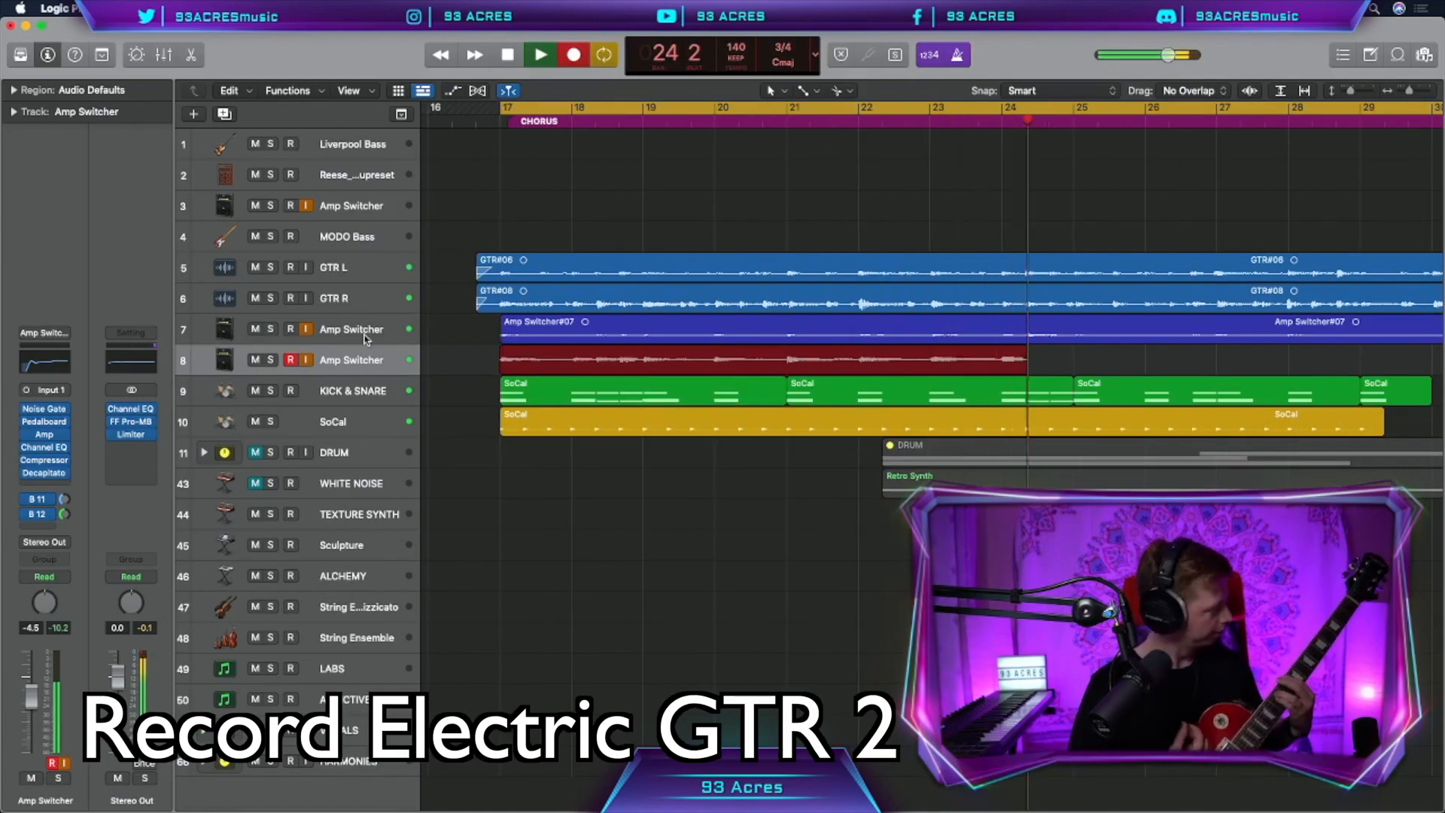
# Step: Pan the two electric guitar recordings to opposite sides, setting the second Amp Switcher track to +63
pyautogui.rightClick(45, 602)
pyautogui.click(61, 623)
pyautogui.moveTo(44, 607); pyautogui.dragTo(38, 611)
pyautogui.moveTo(81, 350); pyautogui.dragTo(80, 323)
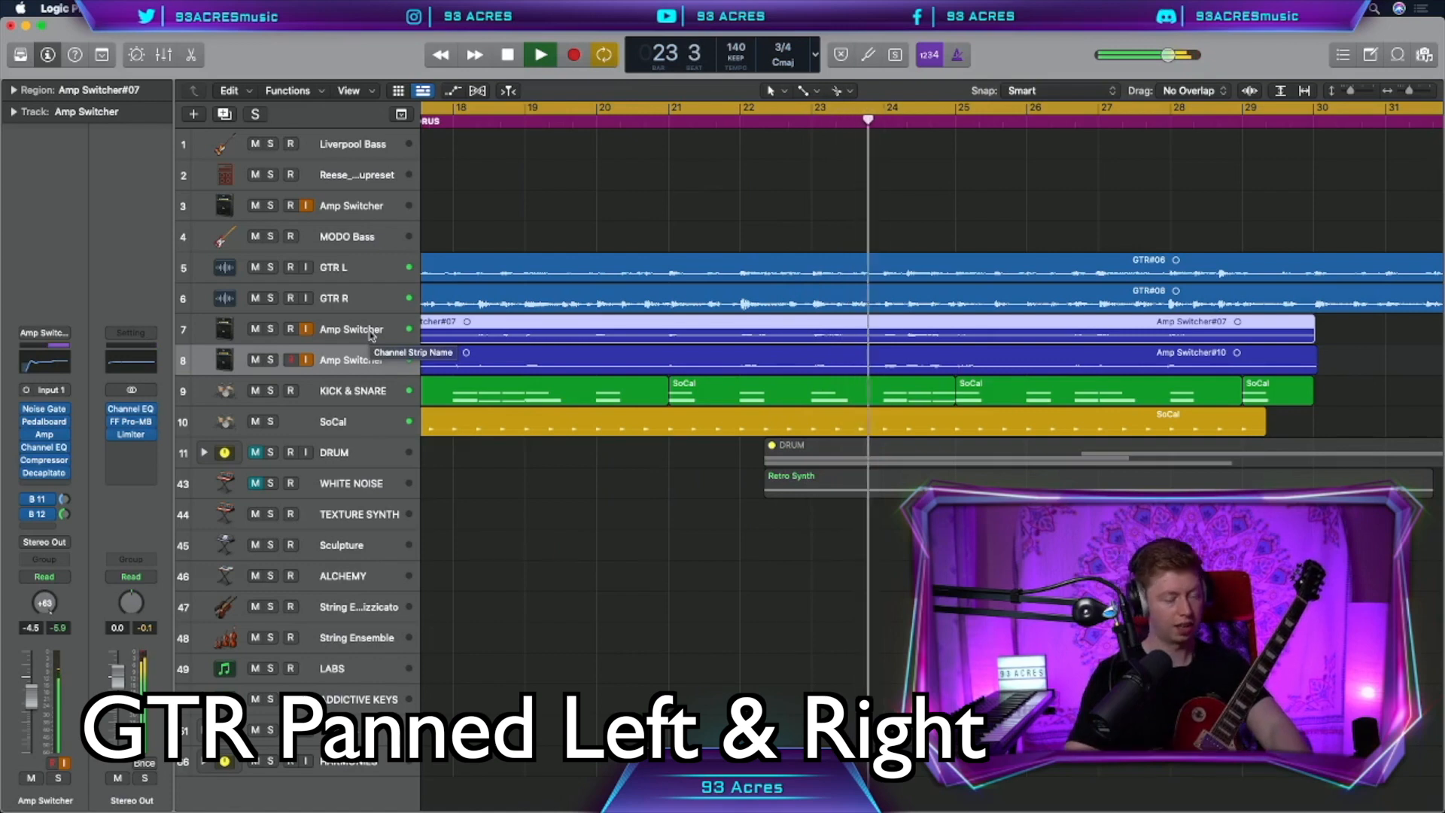
# Step: Group both recorded Amp Switcher guitar tracks into a summing stack and name it Elec GTR
pyautogui.keyDown('shift'); pyautogui.click(370, 335); pyautogui.keyUp('shift')
pyautogui.press('space')
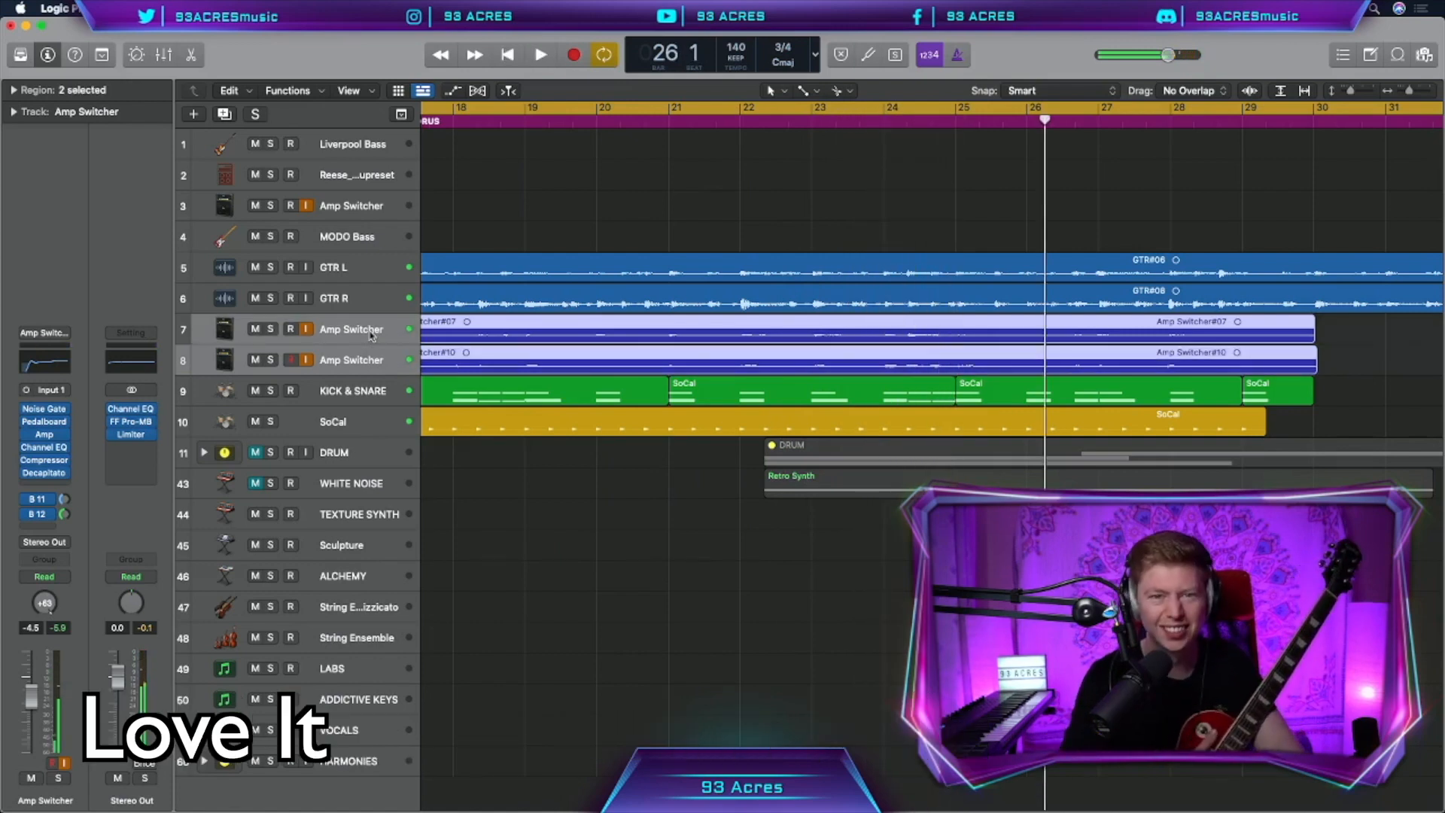
pyautogui.press('shift+super+g')
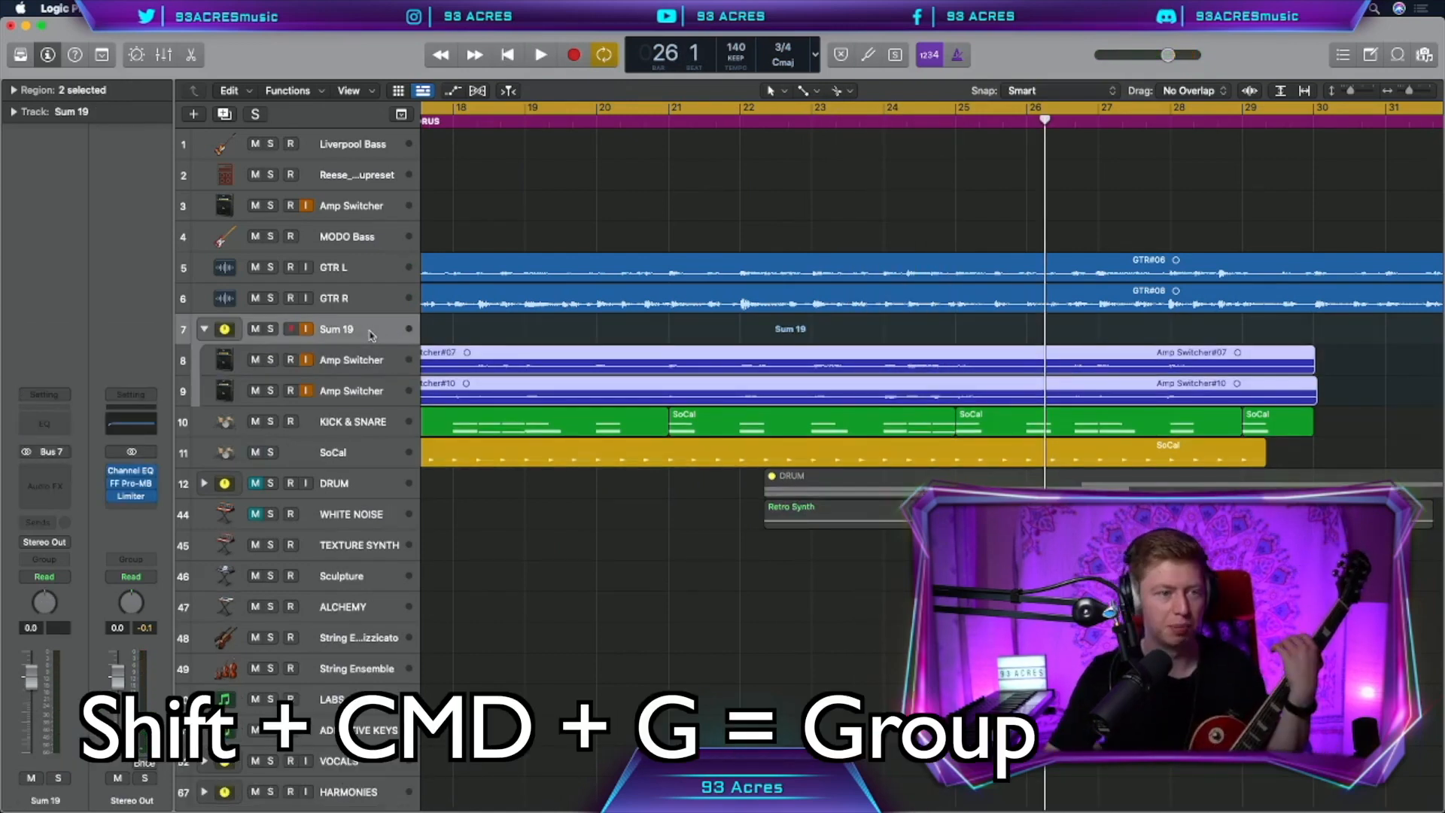
pyautogui.doubleClick(354, 329)
pyautogui.write('Elec GTR')
pyautogui.press('Return')
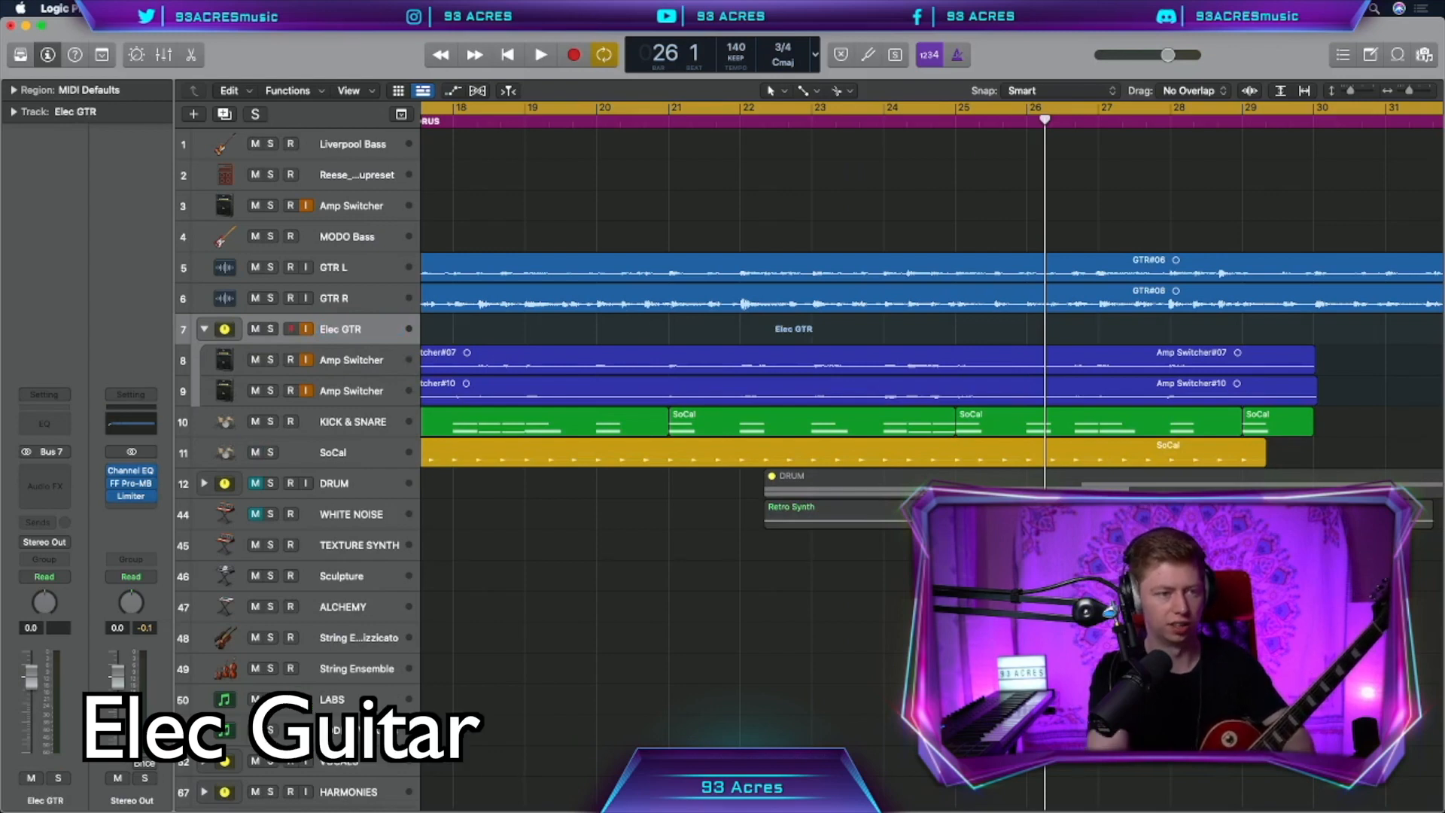
pyautogui.click(346, 363)
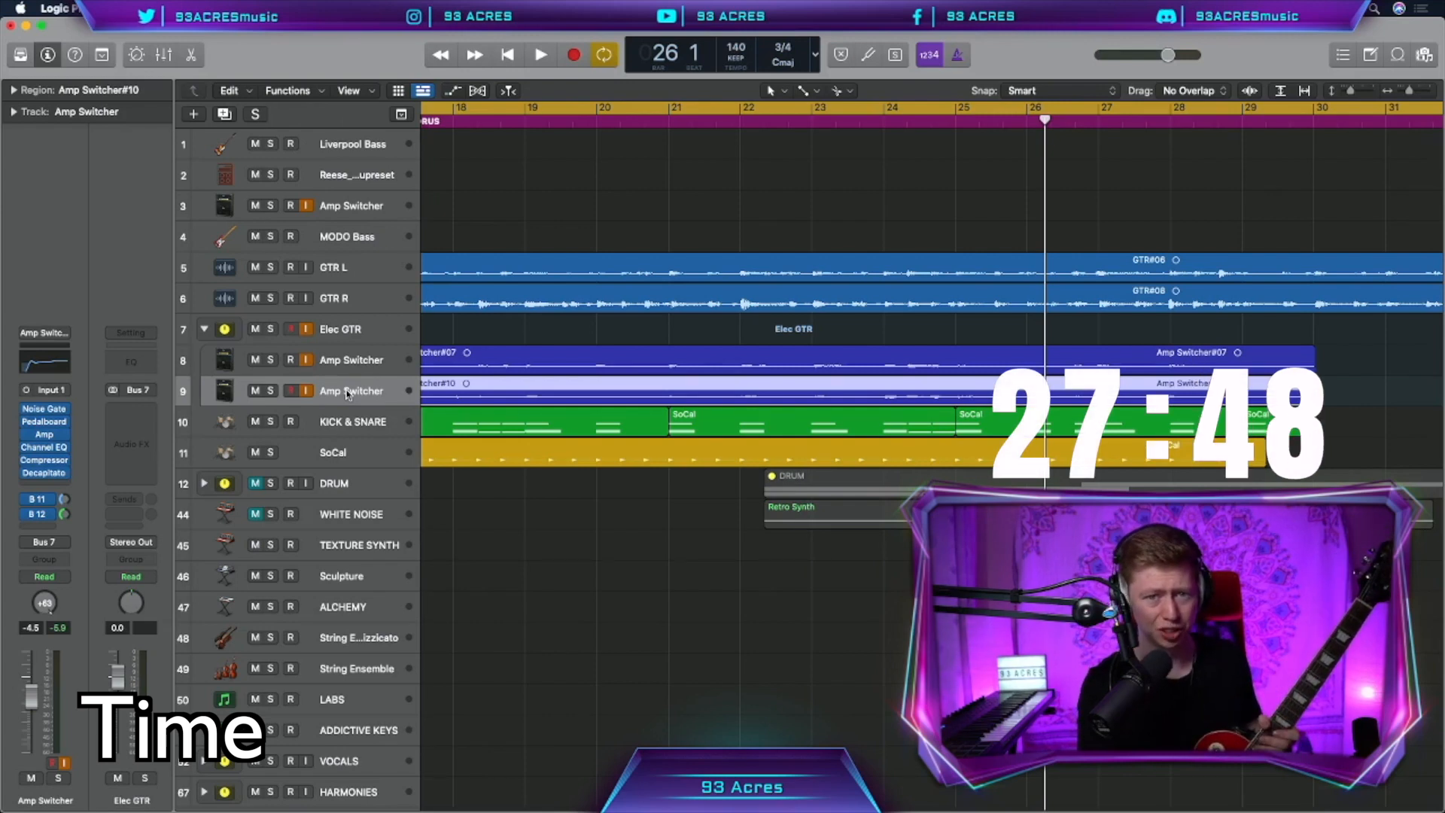
# Step: Adjust the muting in the Play Style settings of MODO Bass to about 80%
pyautogui.click(485, 534)
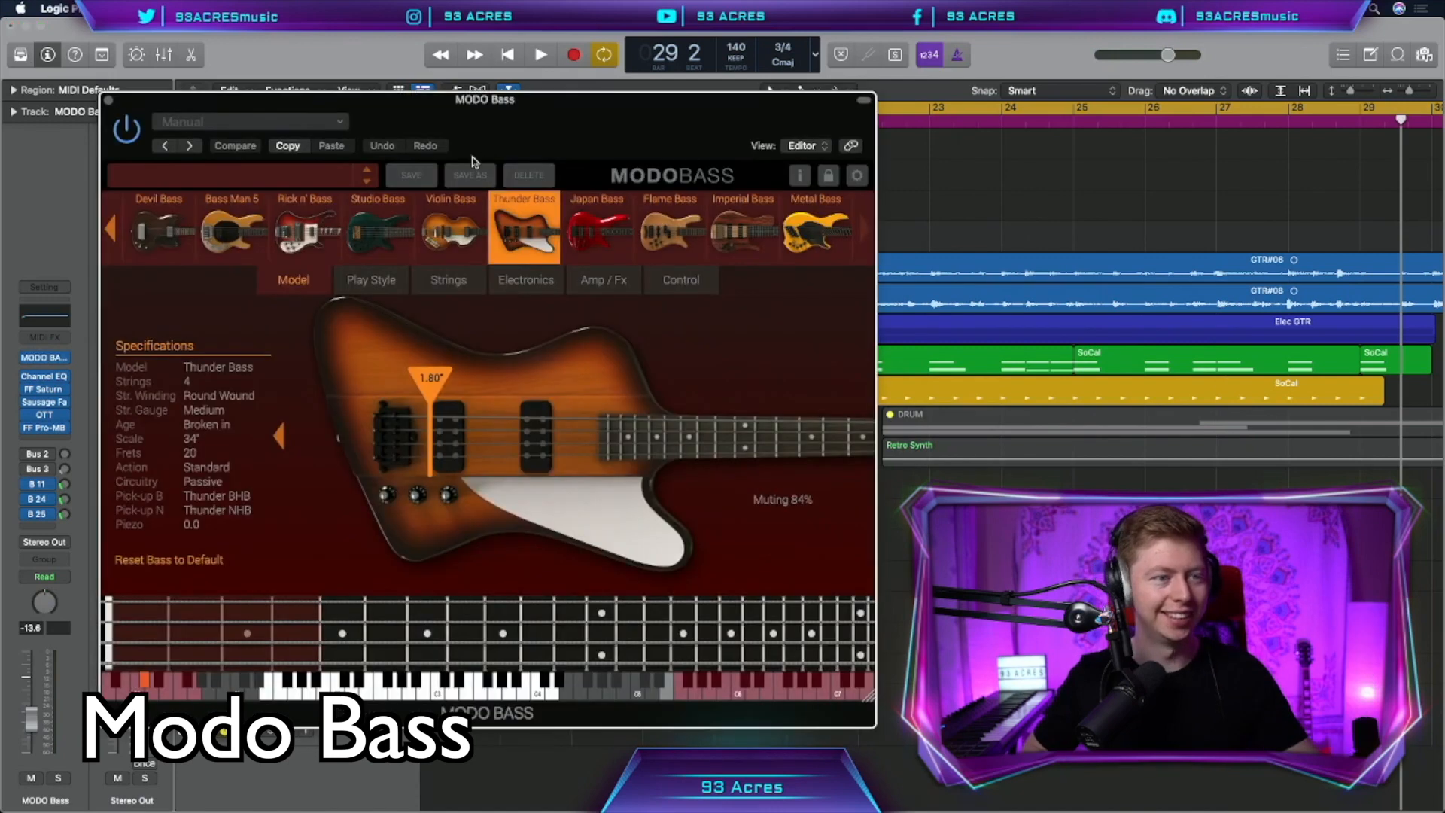
pyautogui.click(348, 281)
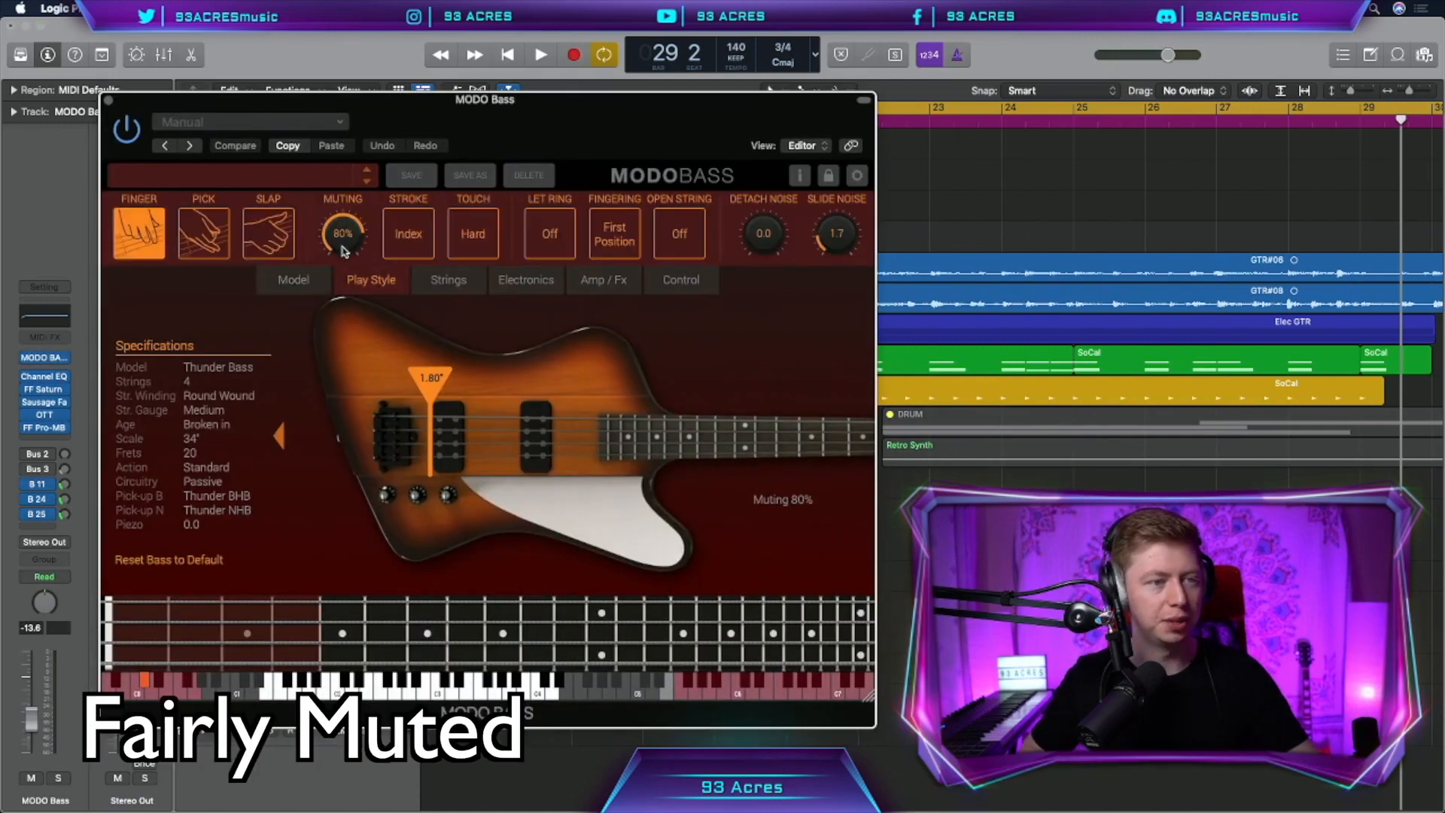
pyautogui.moveTo(343, 242); pyautogui.dragTo(343, 250)
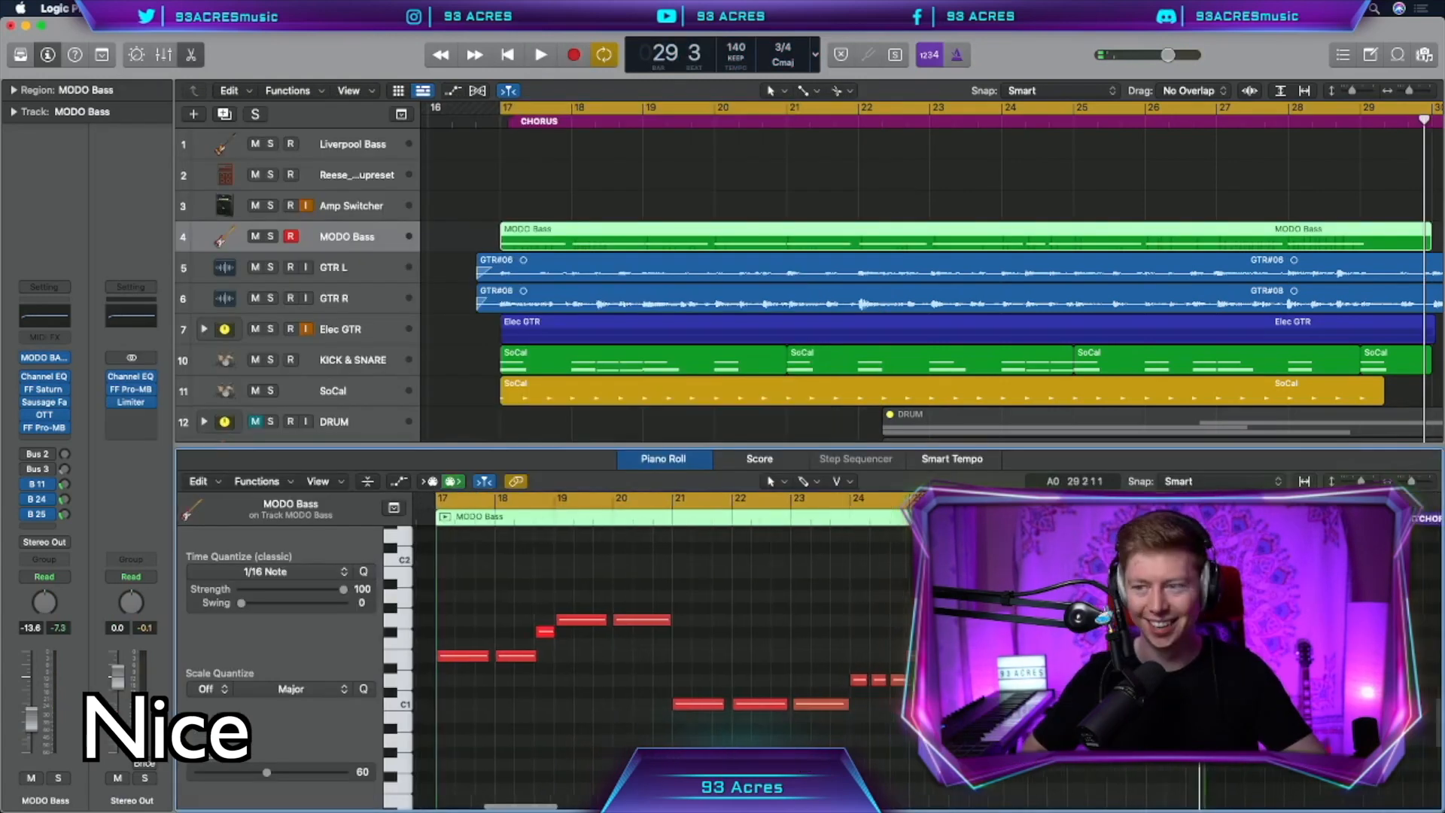
# Step: Quantize the recorded MODO Bass notes to 1/16 and extend them legato to close the gaps
pyautogui.press('q')
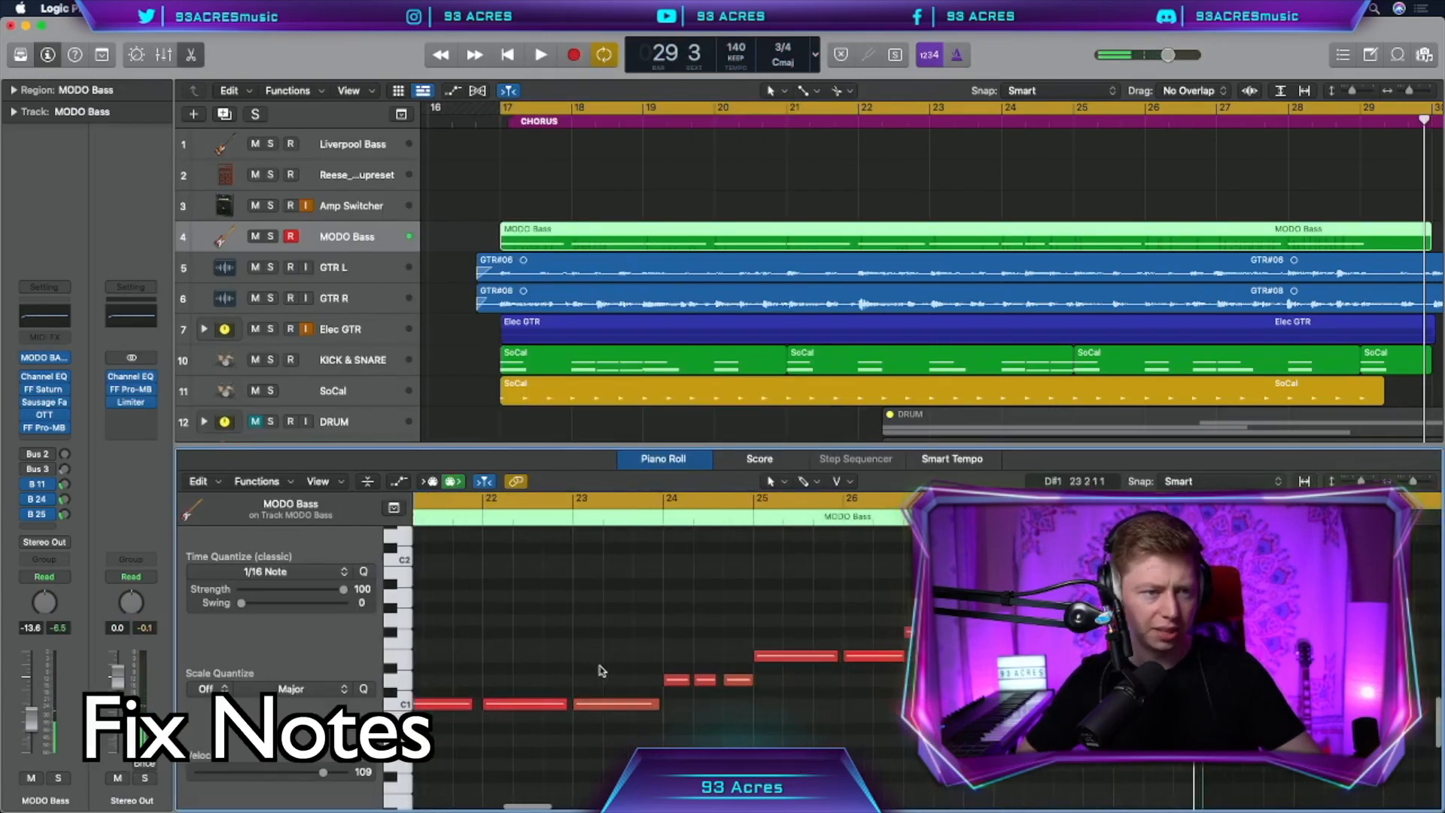
pyautogui.hscroll(-10, 602, 670)
pyautogui.click(709, 661)
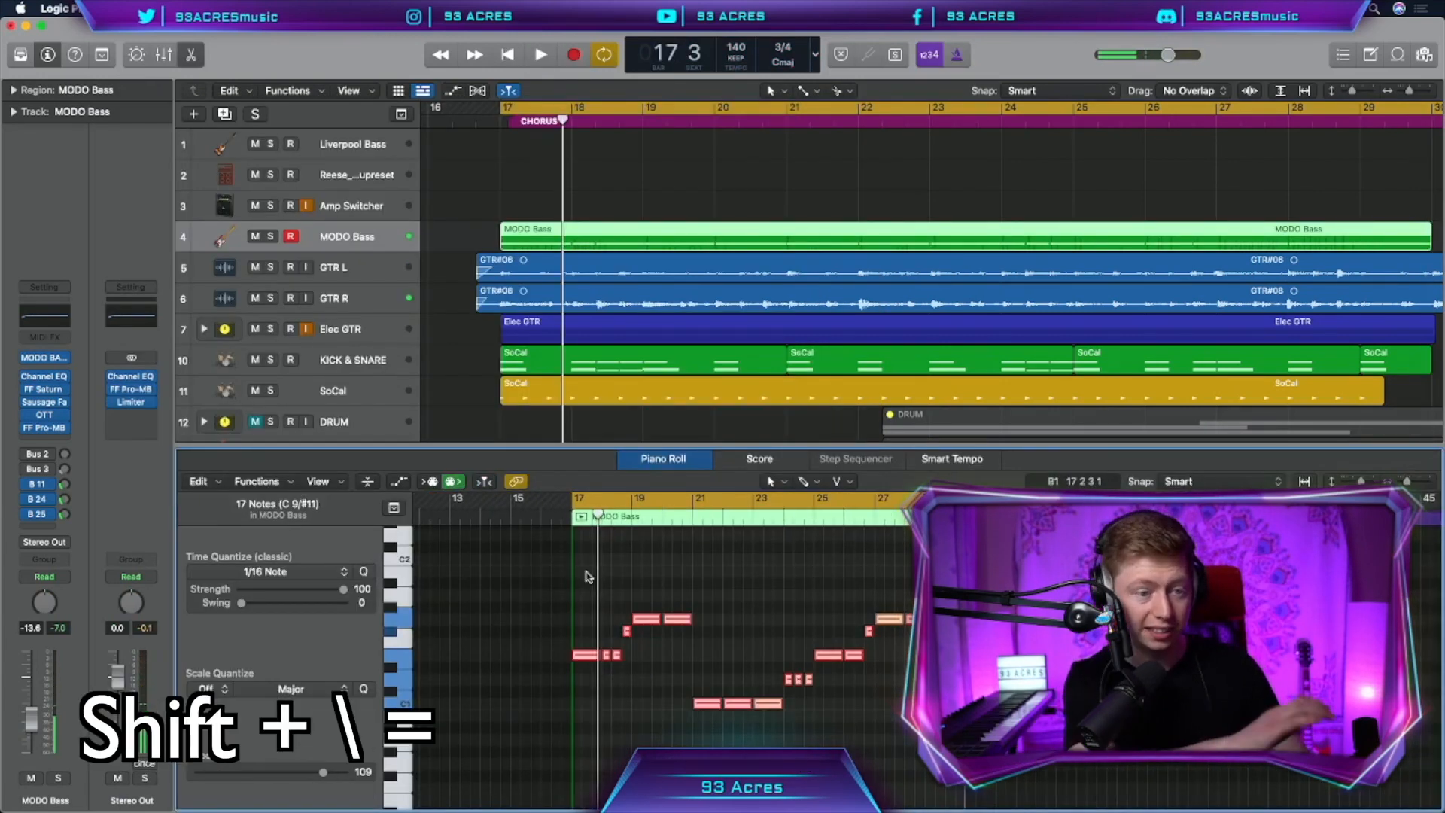
pyautogui.click(590, 578)
pyautogui.press('super+Right')
pyautogui.press('super+Right')
pyautogui.press('super+Right')
pyautogui.hscroll(8, 595, 579)
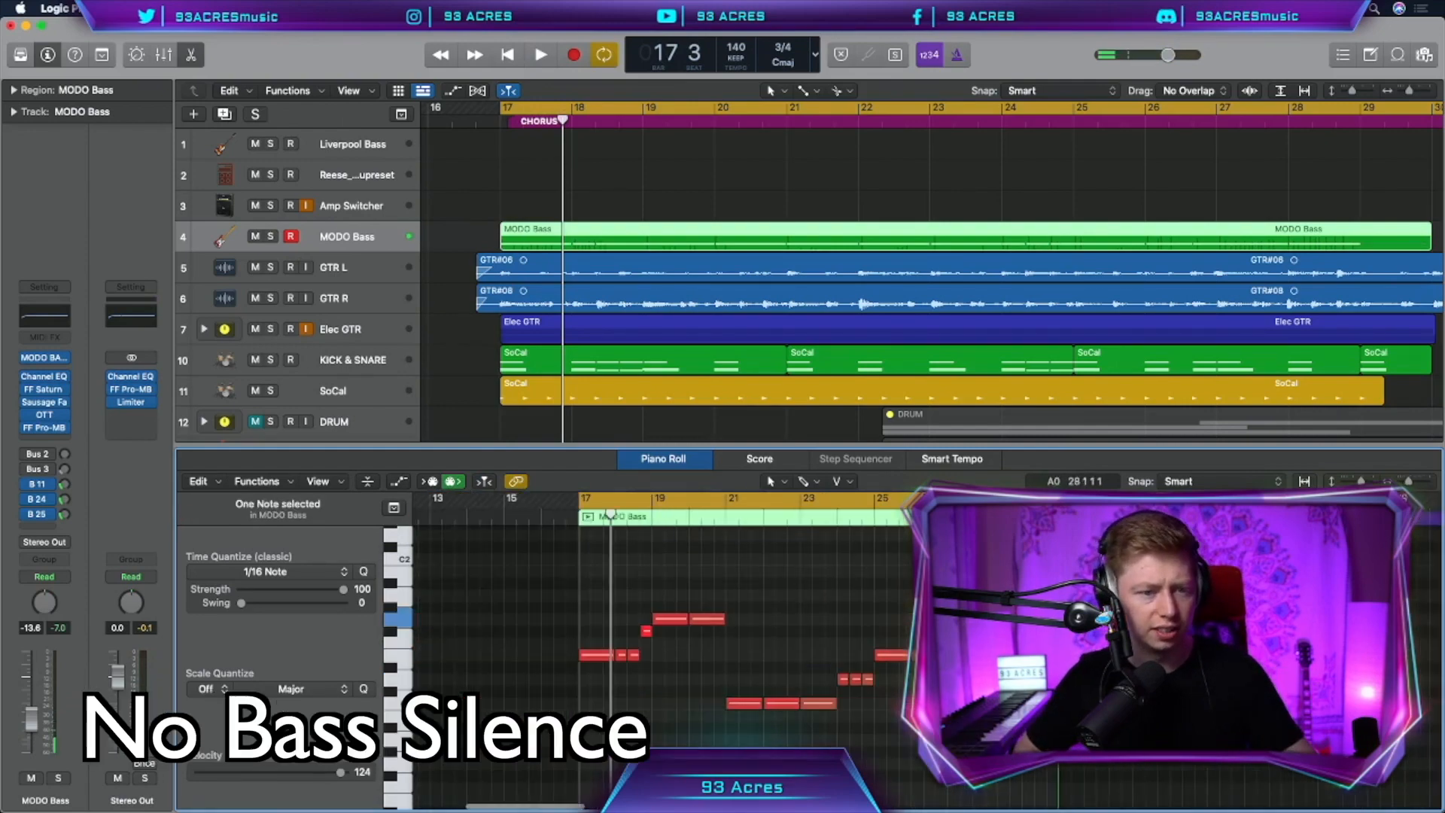
# Step: Apply the Fixed Velocity MIDI transform with a value of 100 to all MODO Bass notes
pyautogui.click(257, 481)
pyautogui.moveTo(264, 630)
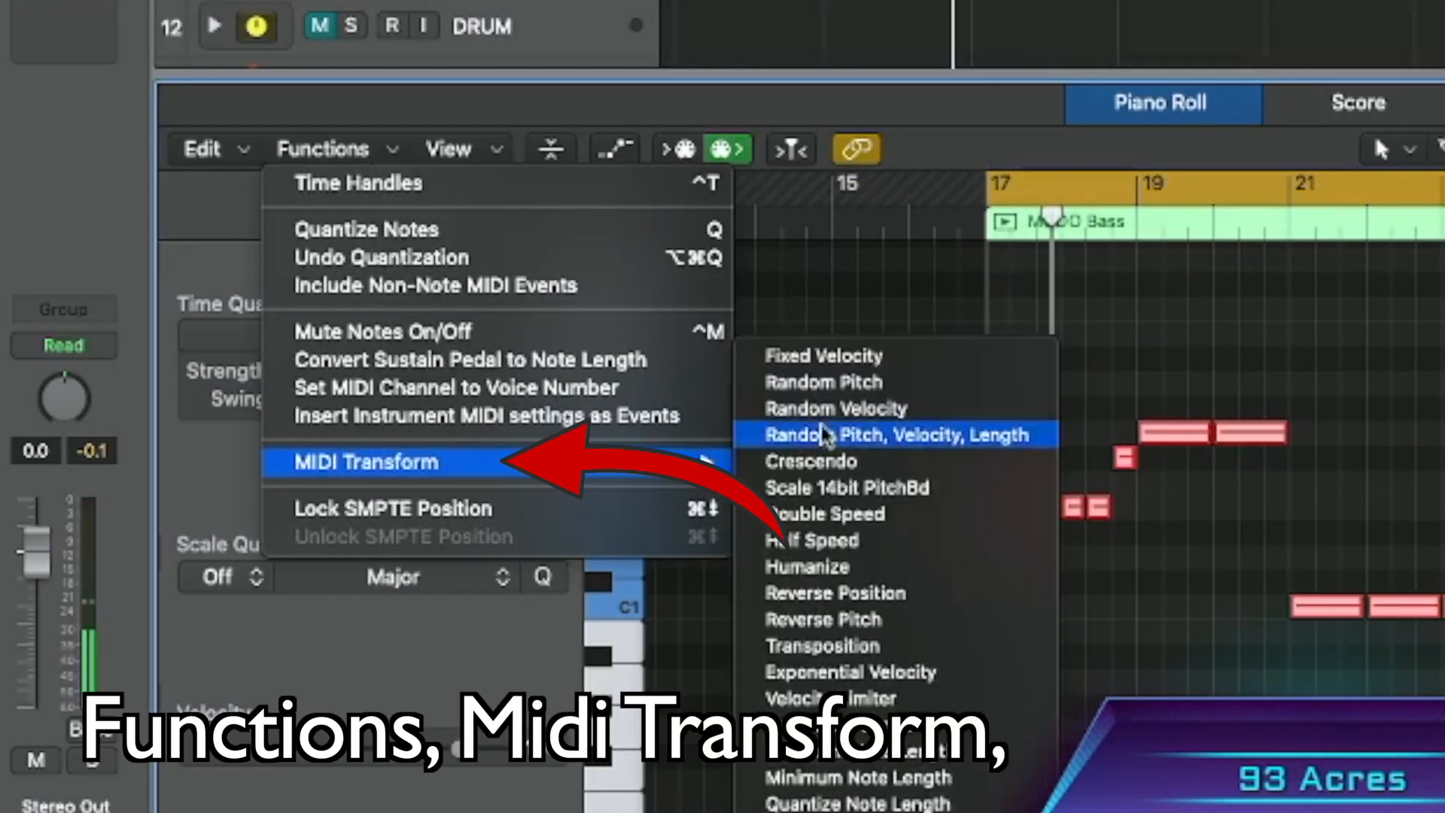
pyautogui.click(487, 580)
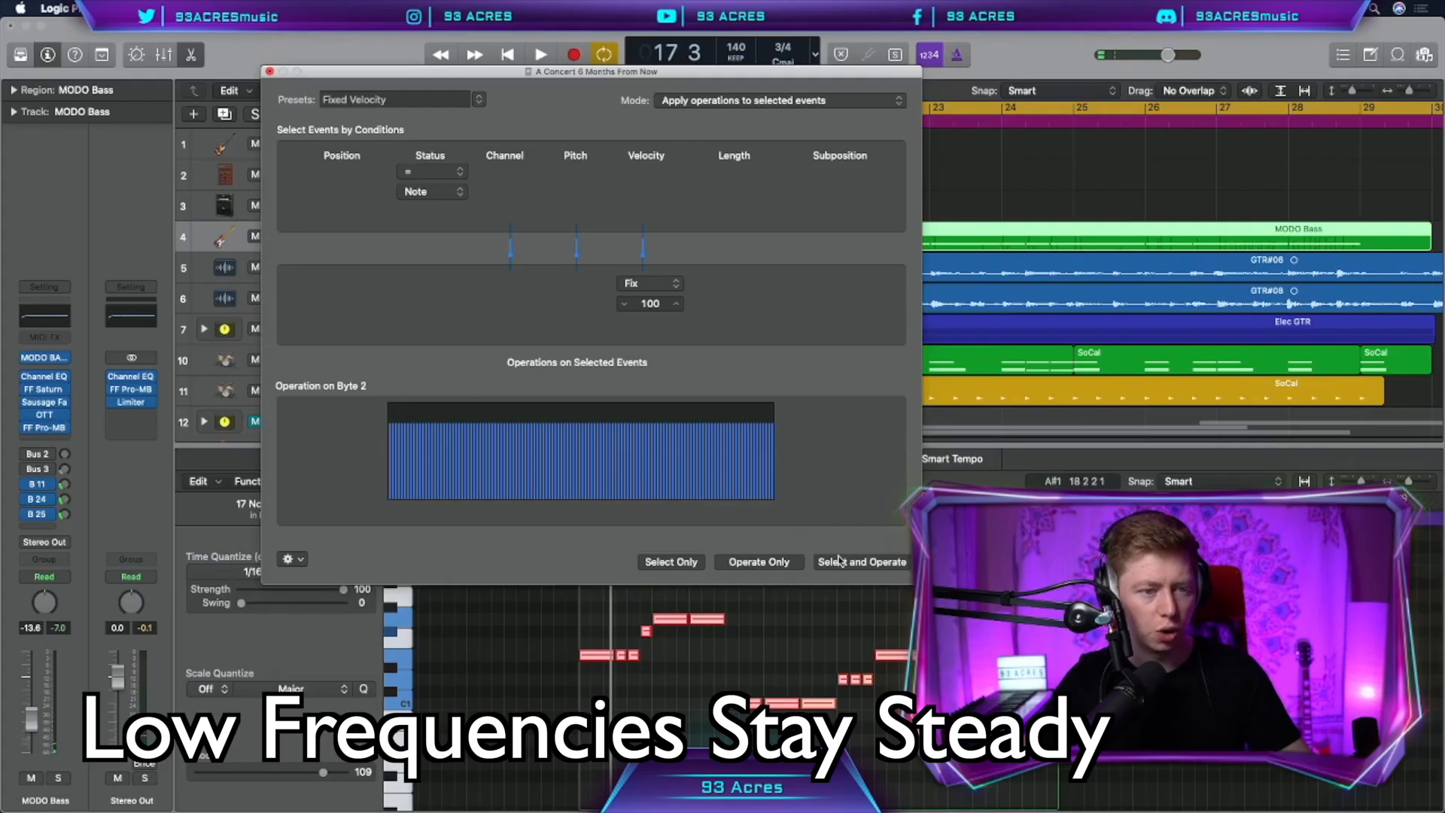
pyautogui.click(839, 561)
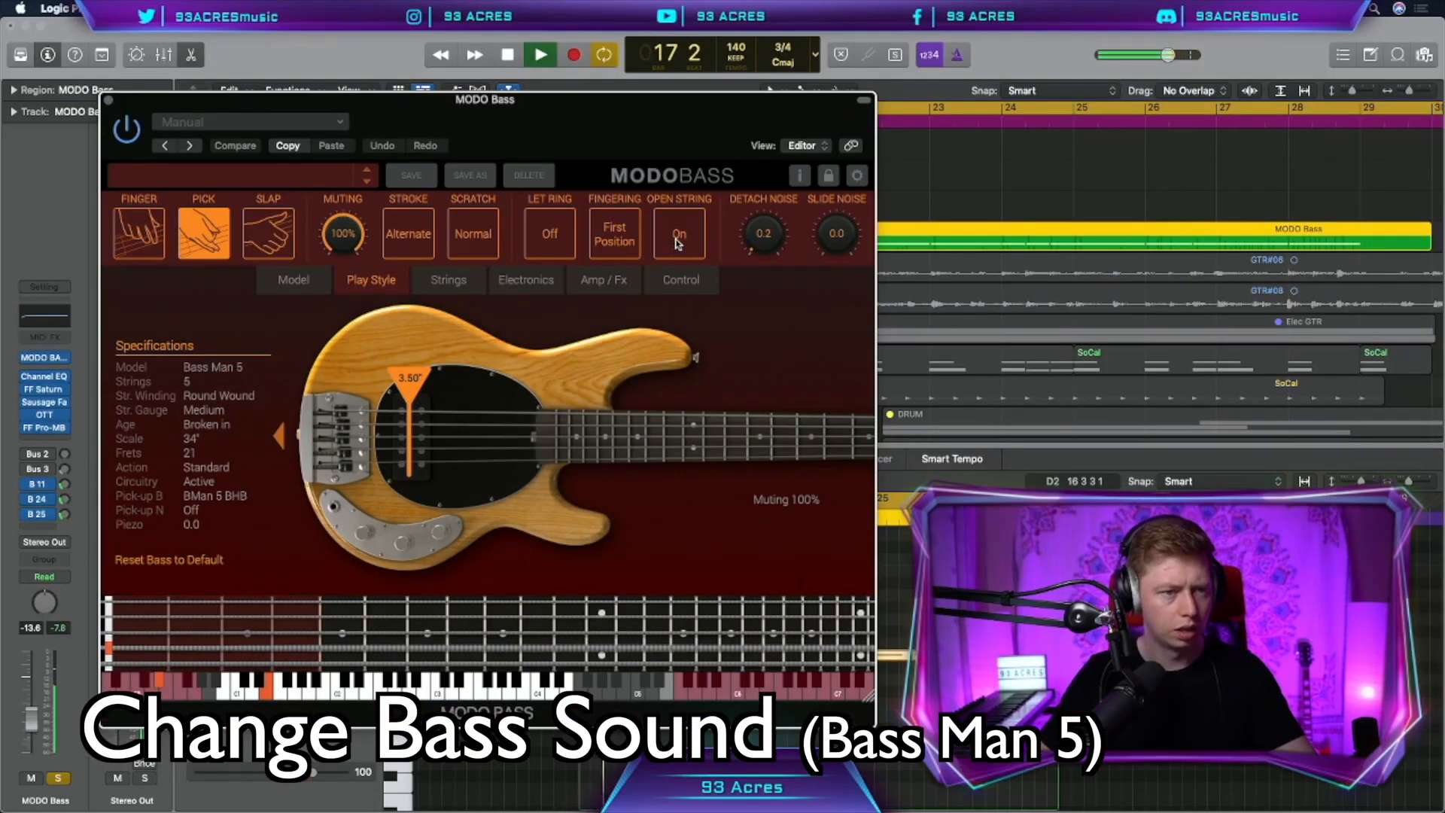
# Step: Toggle the Open String option for the Bass Man 5 sound and adjust the Sausage Fattener's fatness on the MODO Bass track
pyautogui.click(678, 237)
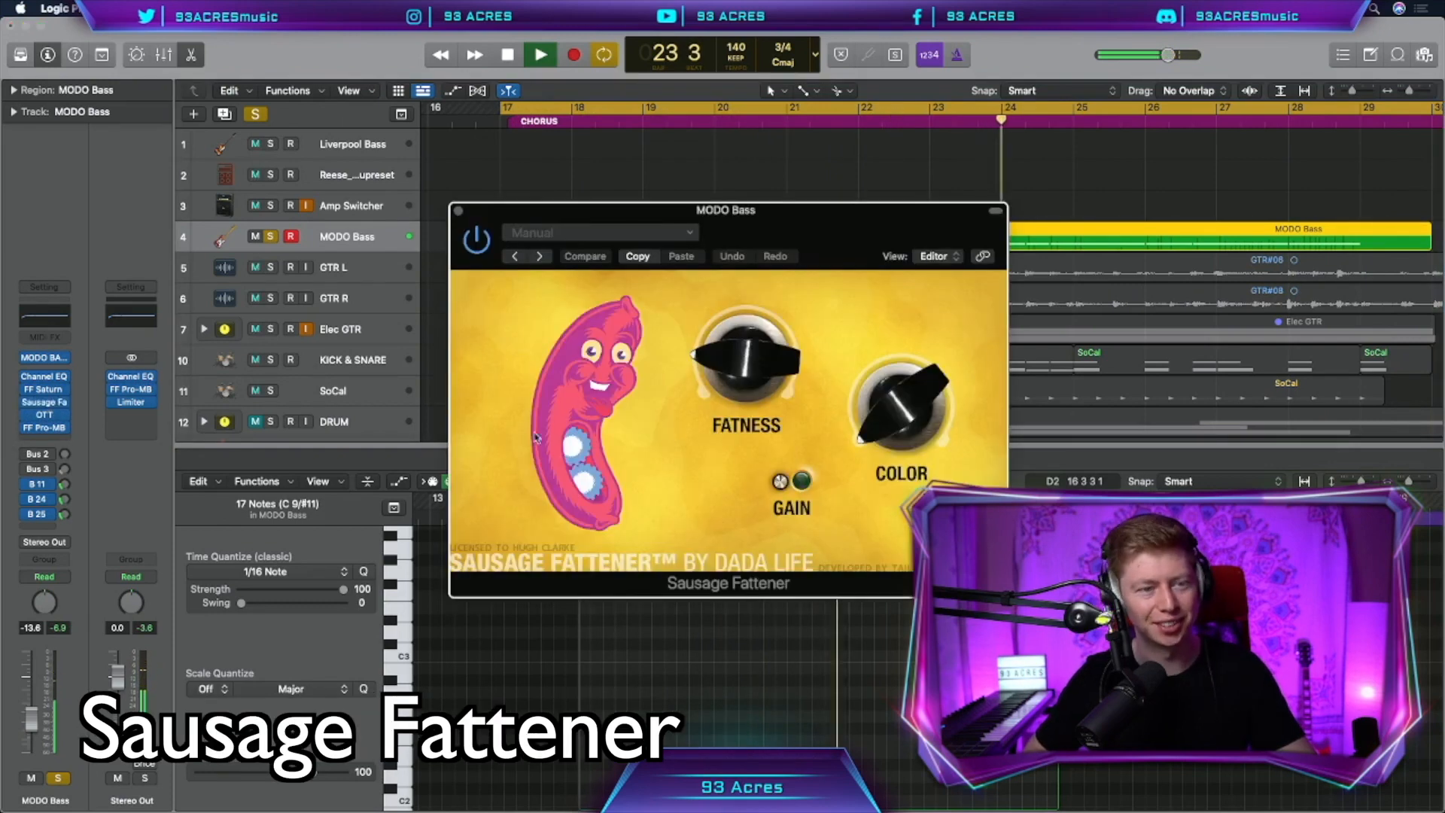
pyautogui.moveTo(744, 352); pyautogui.dragTo(737, 310)
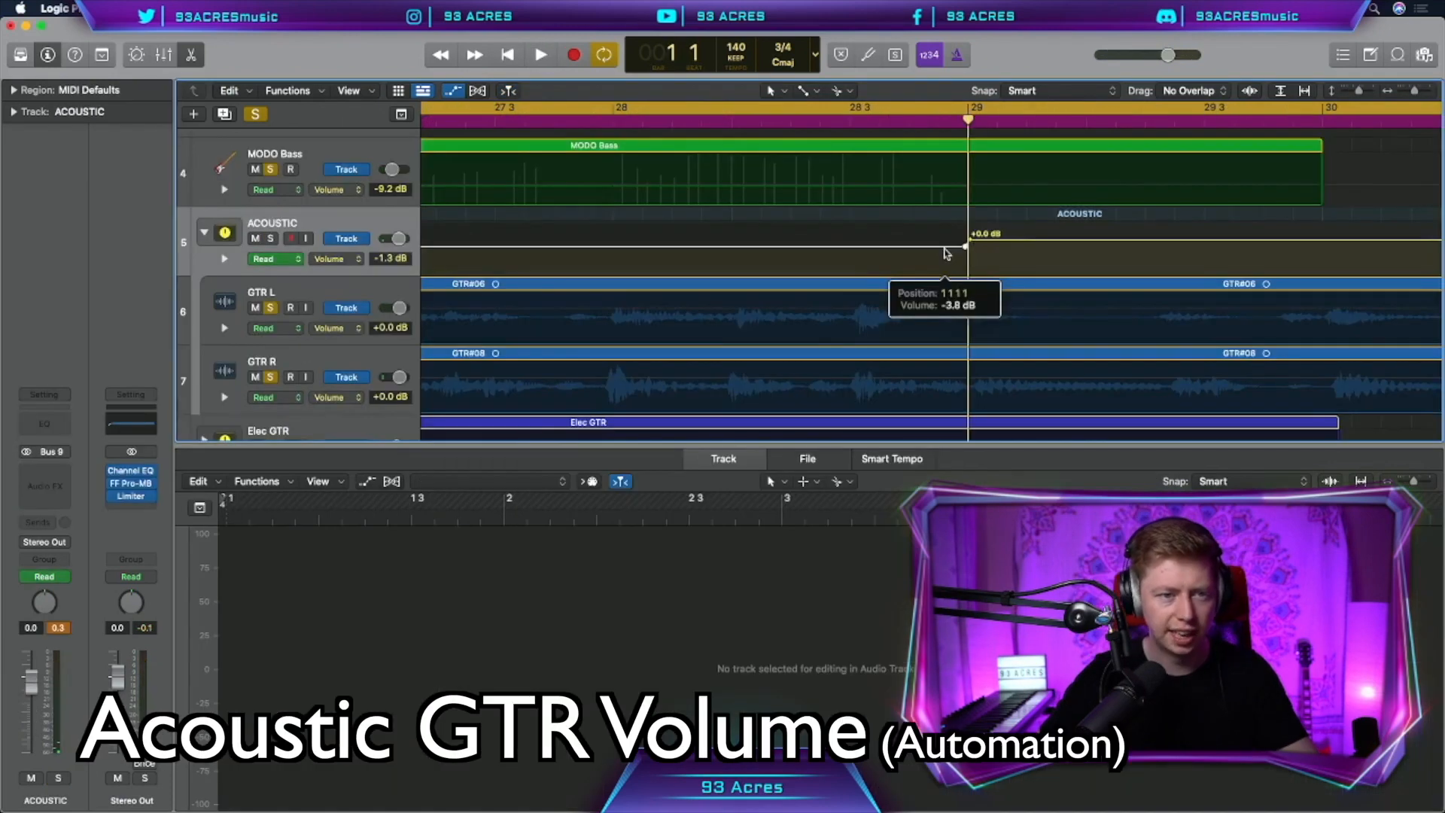
# Step: Lower the ACOUSTIC stack's volume automation before bar 29 to about -3.8 dB
pyautogui.moveTo(951, 251); pyautogui.dragTo(958, 258)
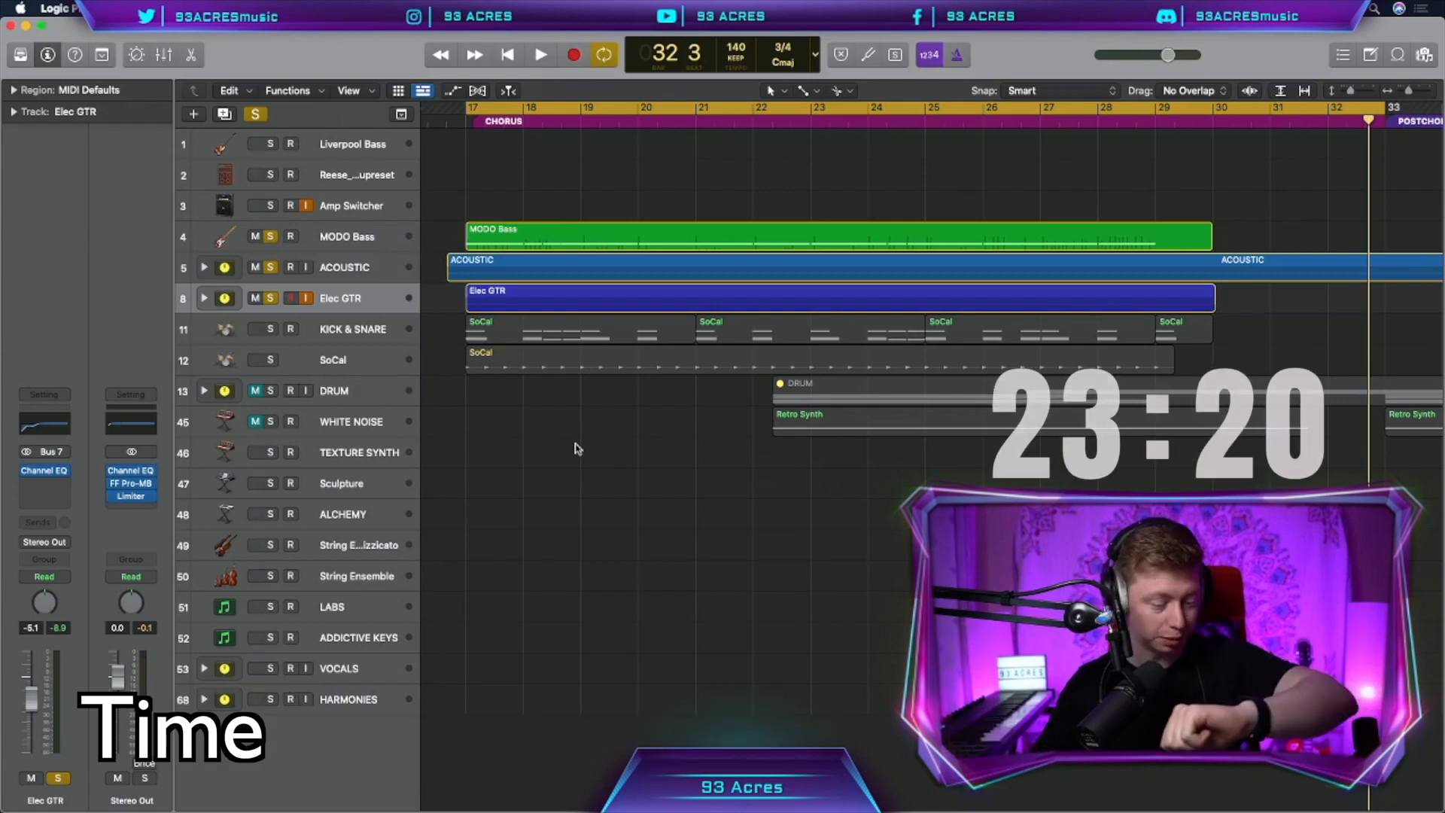
# Step: Create a software instrument track with the ES1 synthesizer and load its Sub Bass preset from Synth Bass
pyautogui.click(579, 54)
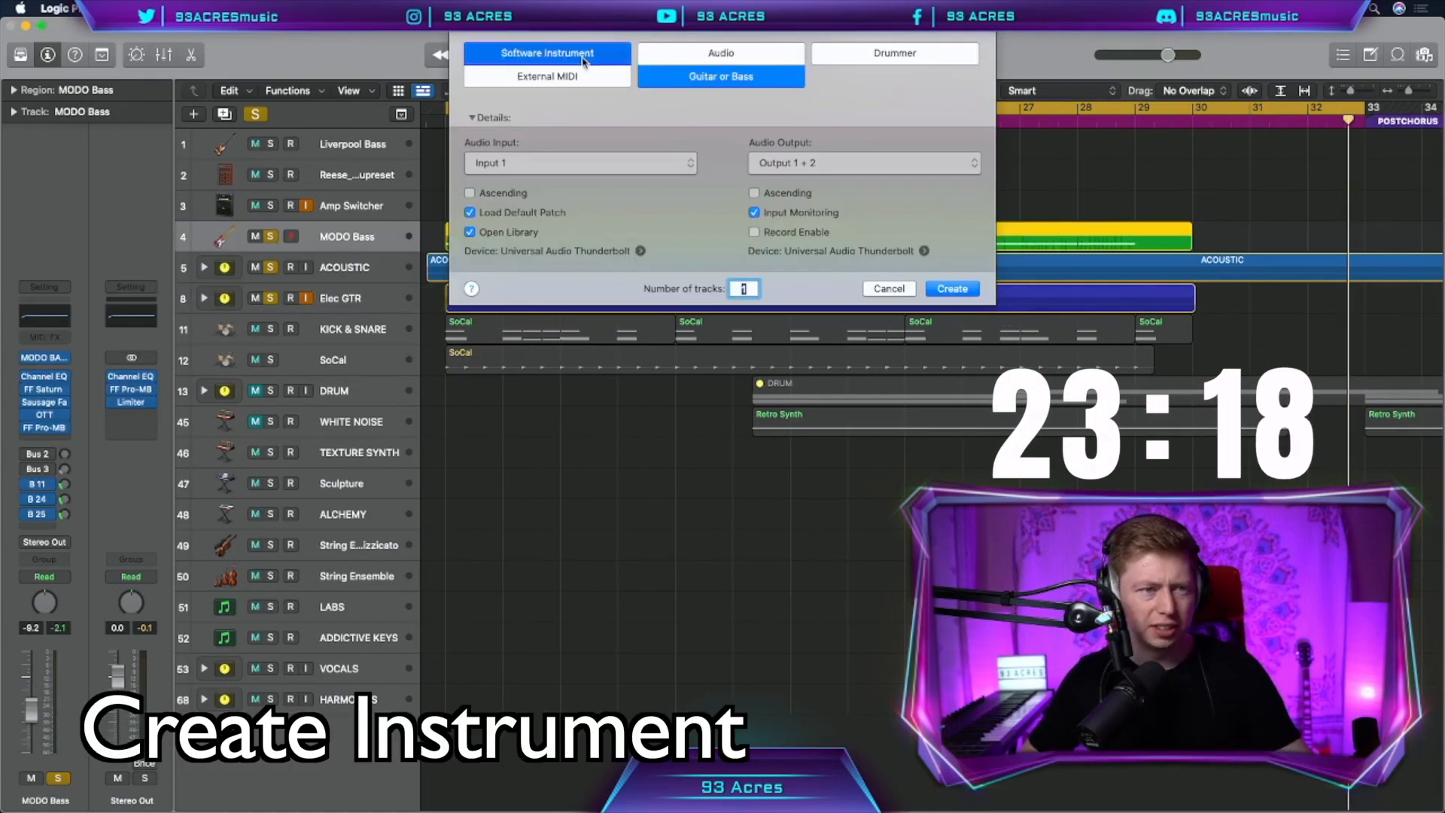
pyautogui.click(953, 247)
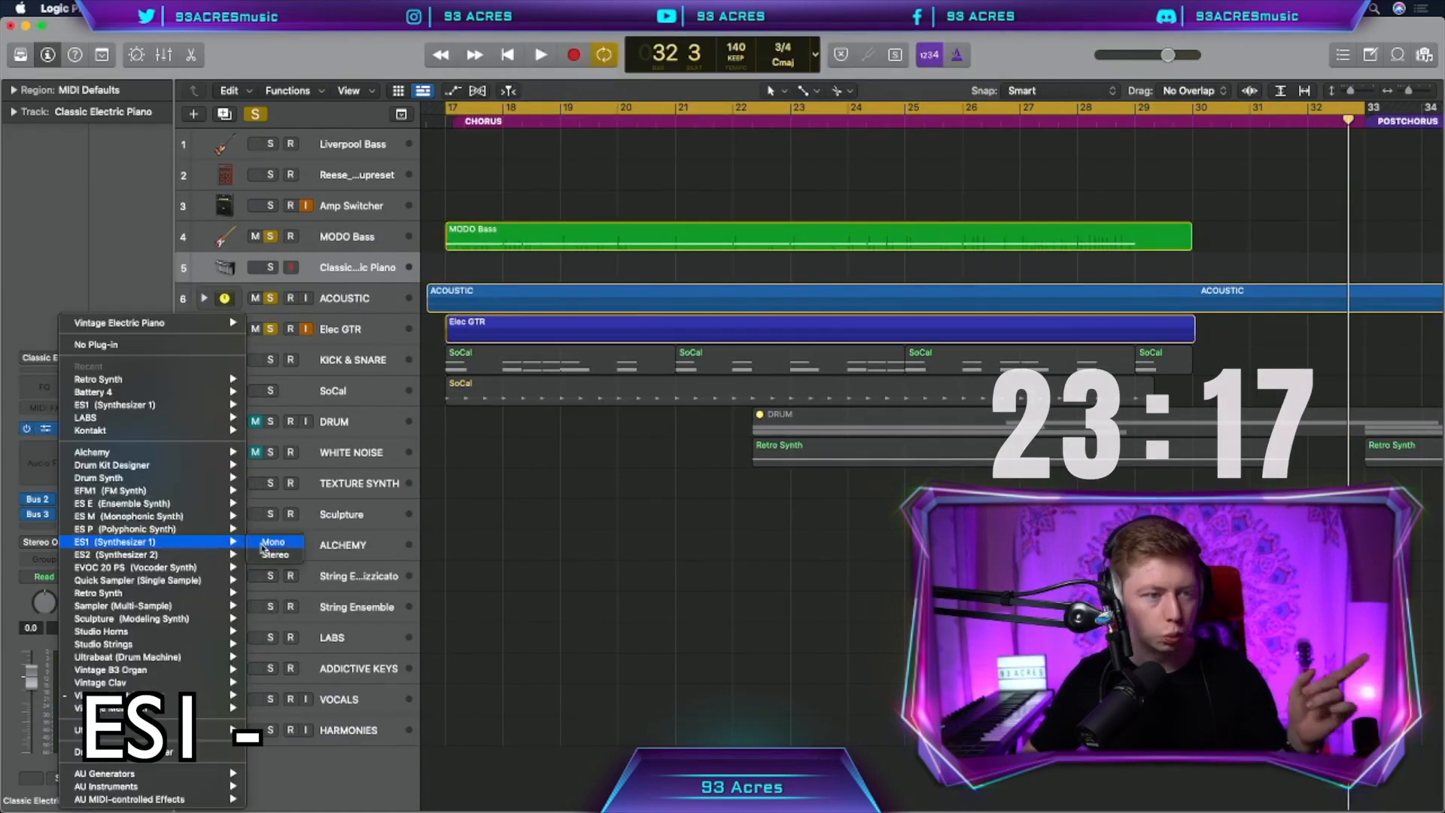
pyautogui.click(268, 547)
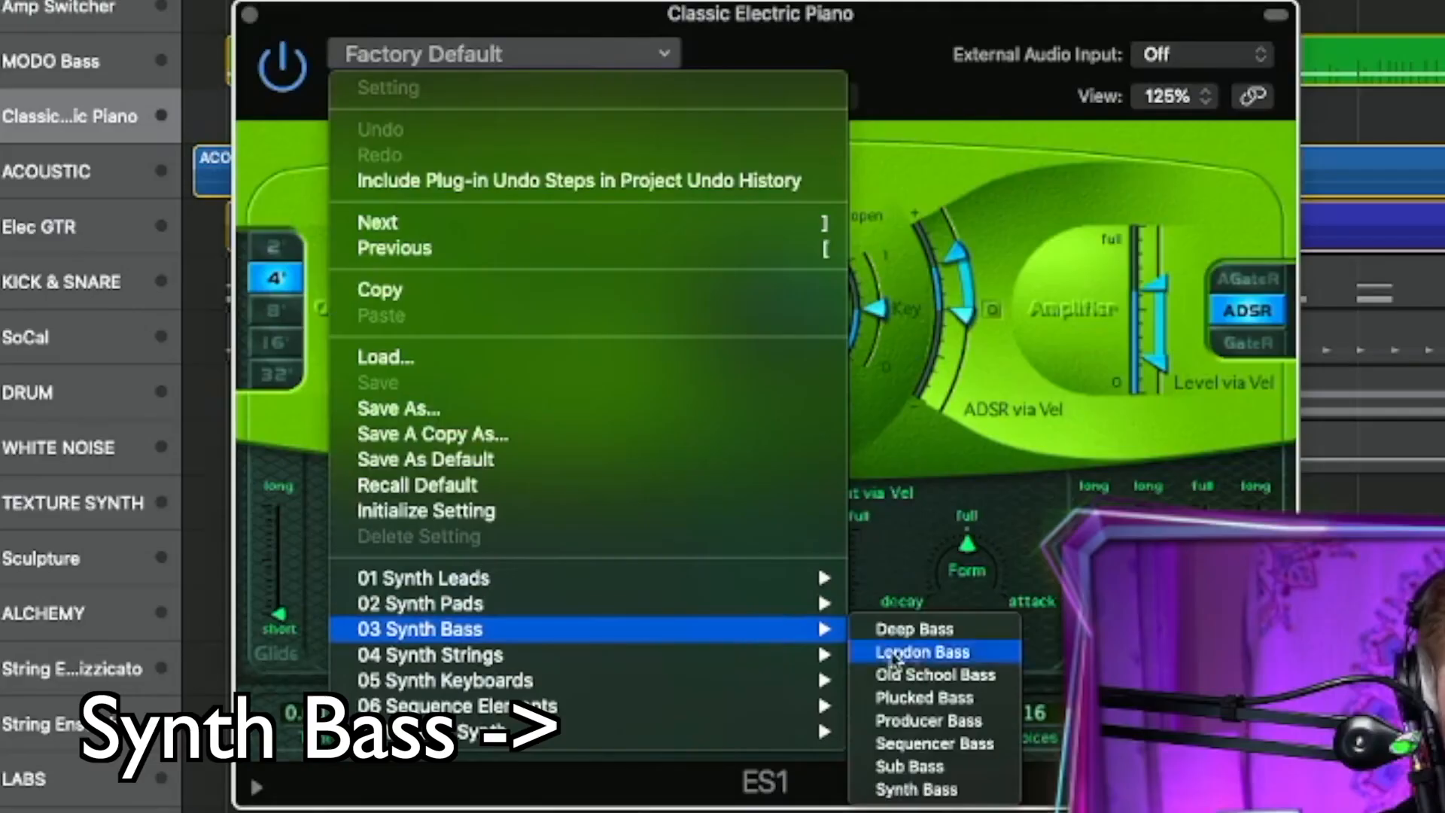
pyautogui.click(939, 767)
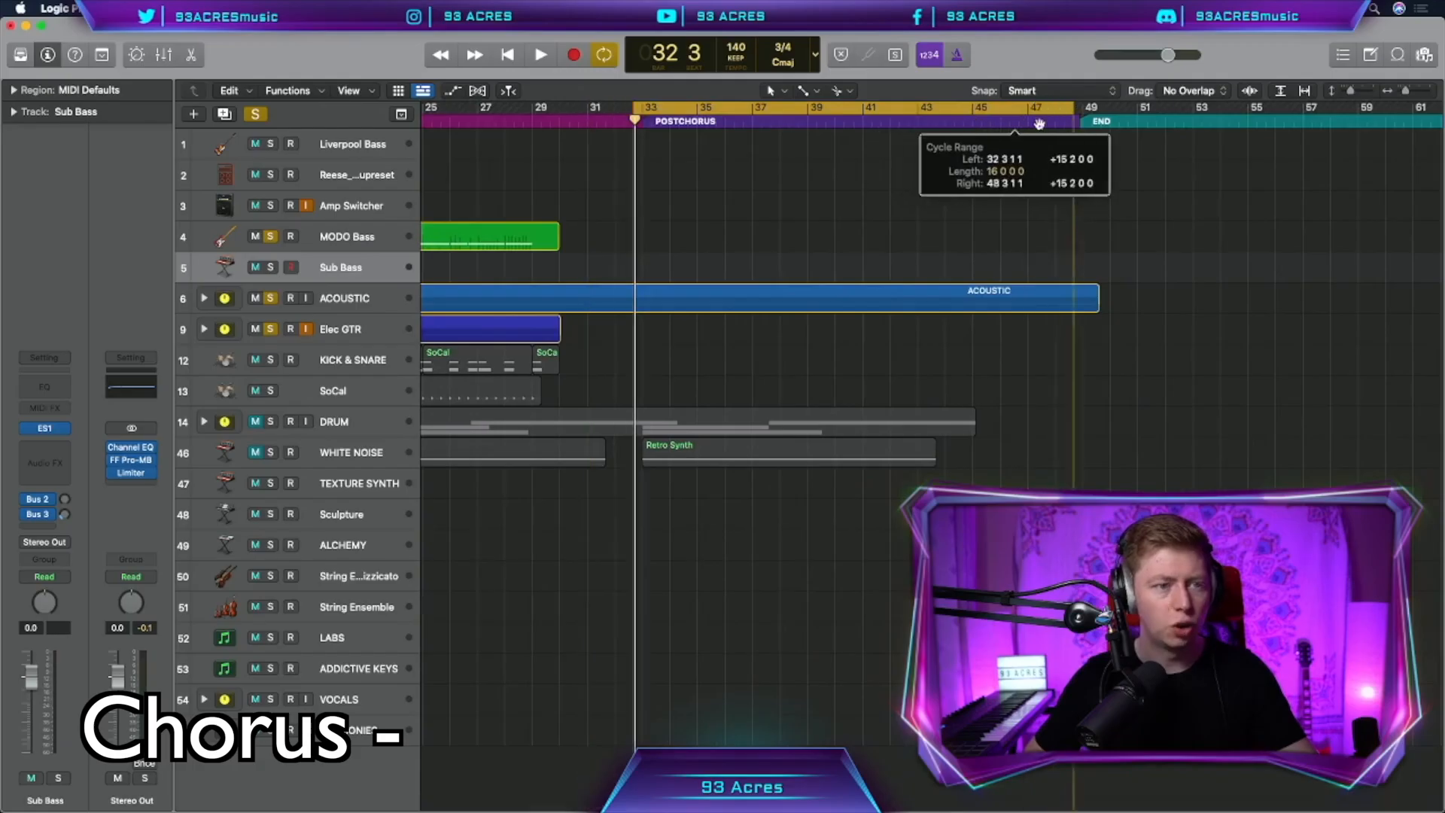
# Step: Place the cycle range over the post-chorus and cut the Sub Bass track's higher frequencies with a Channel EQ high-cut filter
pyautogui.moveTo(1040, 124); pyautogui.dragTo(1048, 125)
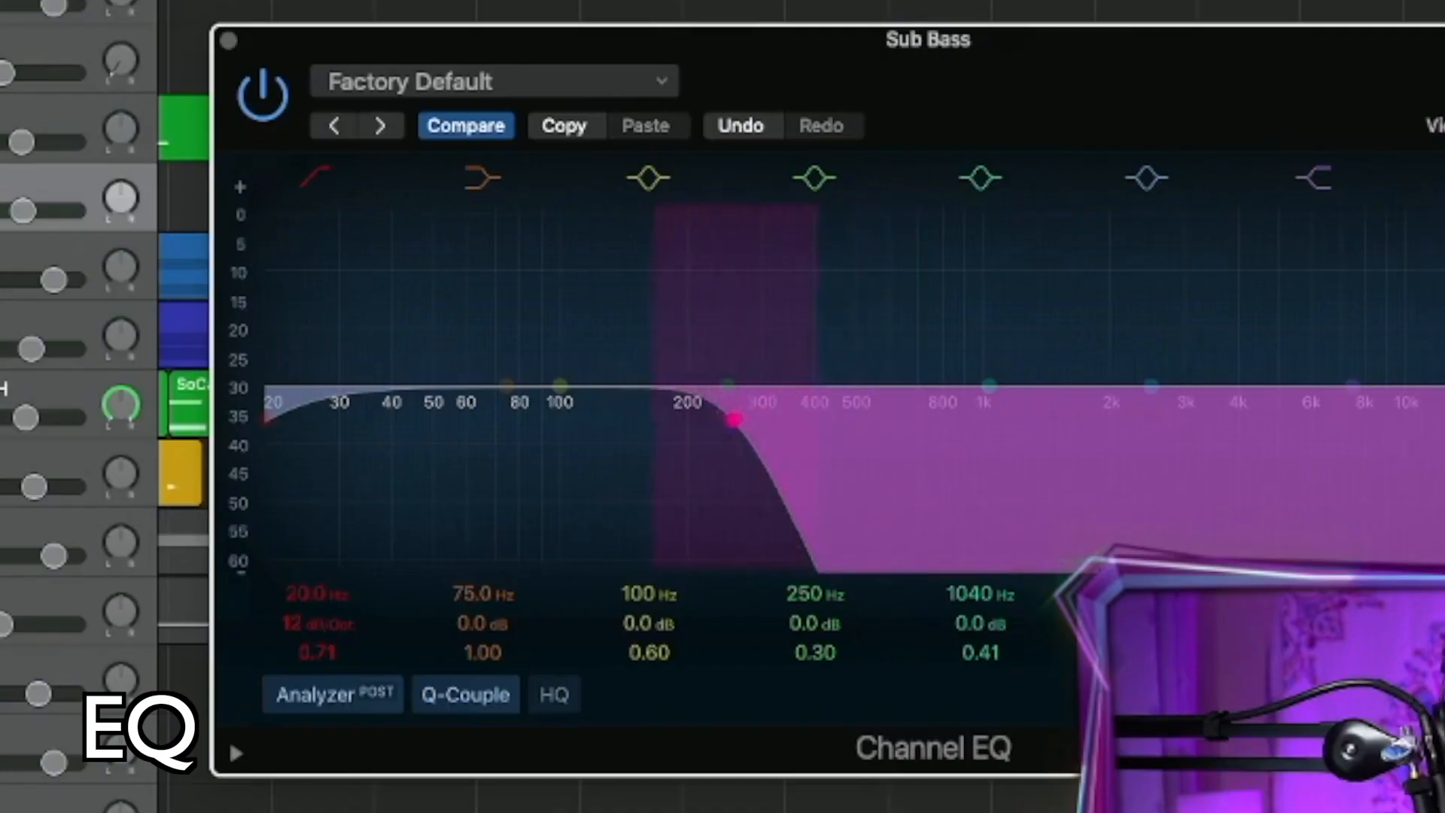
pyautogui.moveTo(736, 414); pyautogui.dragTo(652, 419)
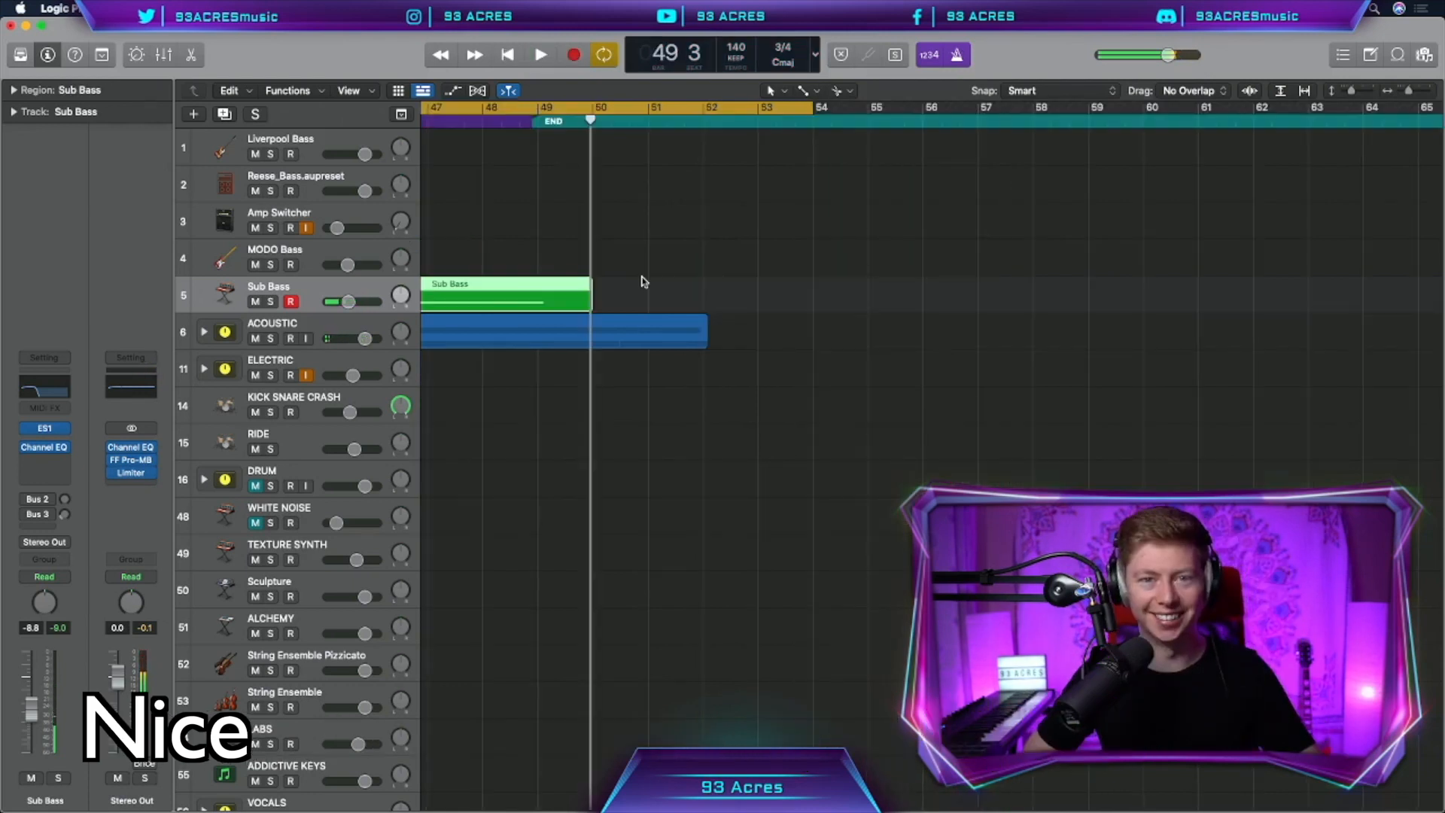
# Step: Extend the recorded Sub Bass notes legato to close the gaps and fix their velocity at 100
pyautogui.doubleClick(642, 284)
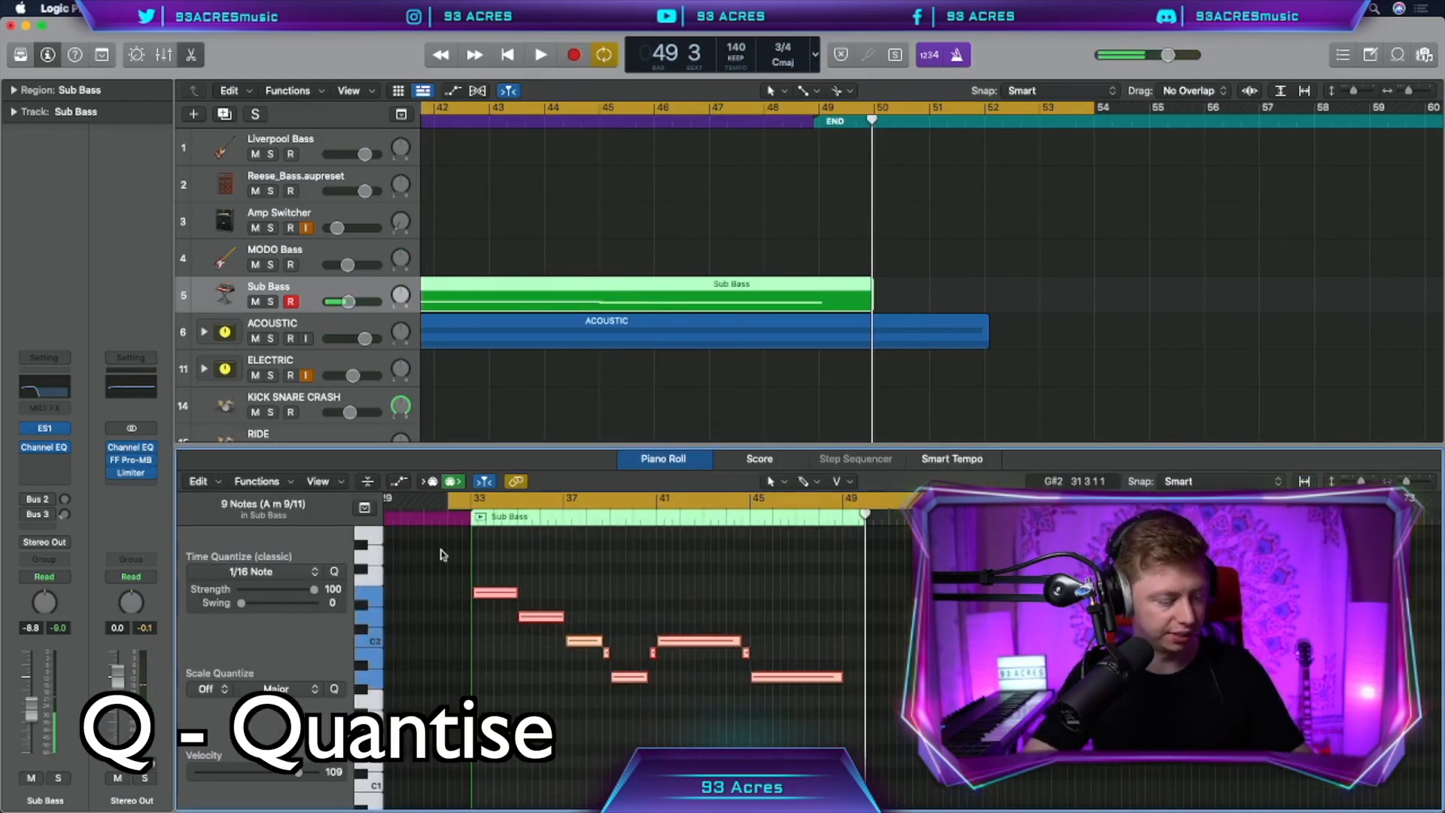
pyautogui.hotkey('shift', '\\')
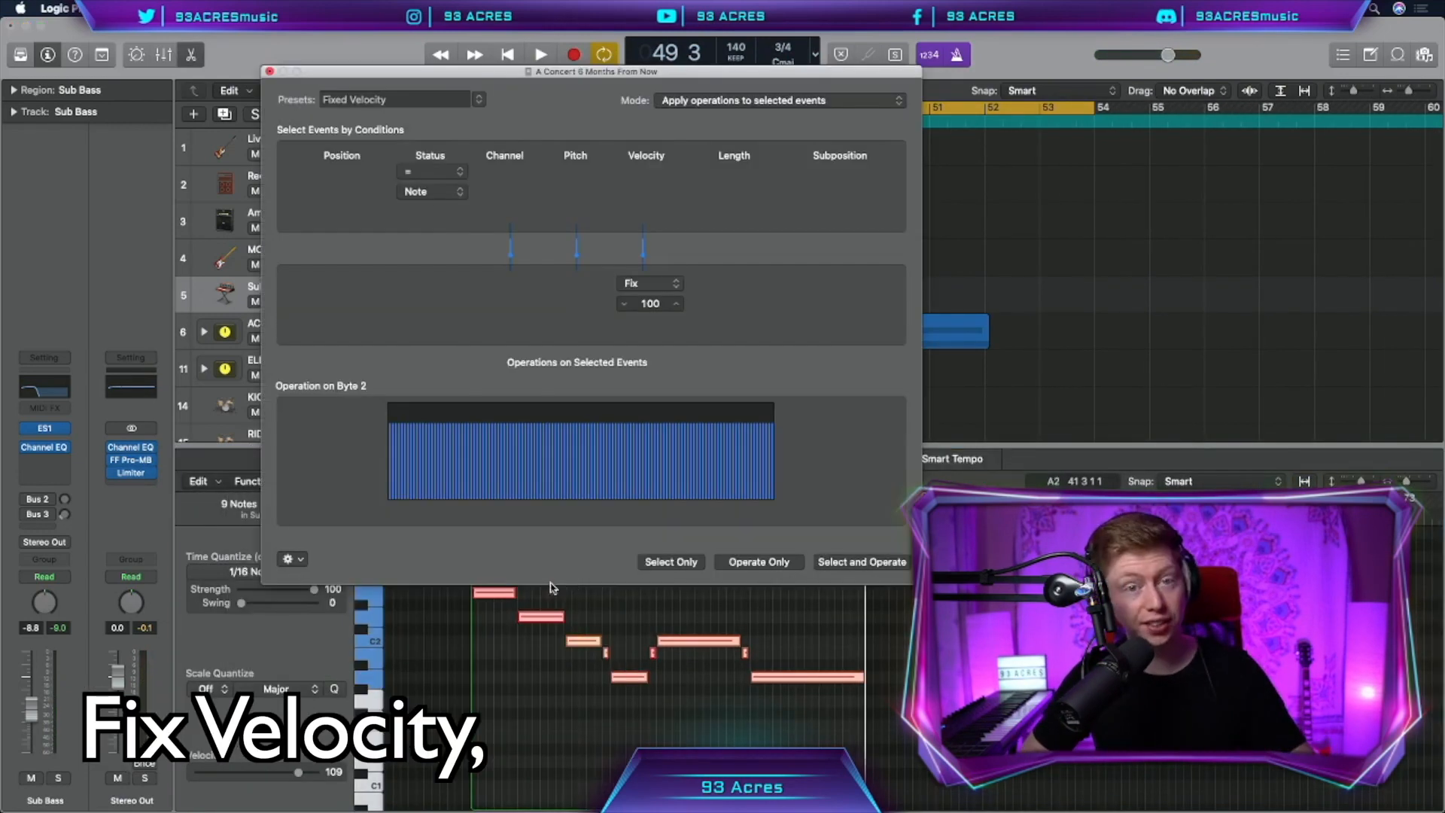
pyautogui.click(269, 71)
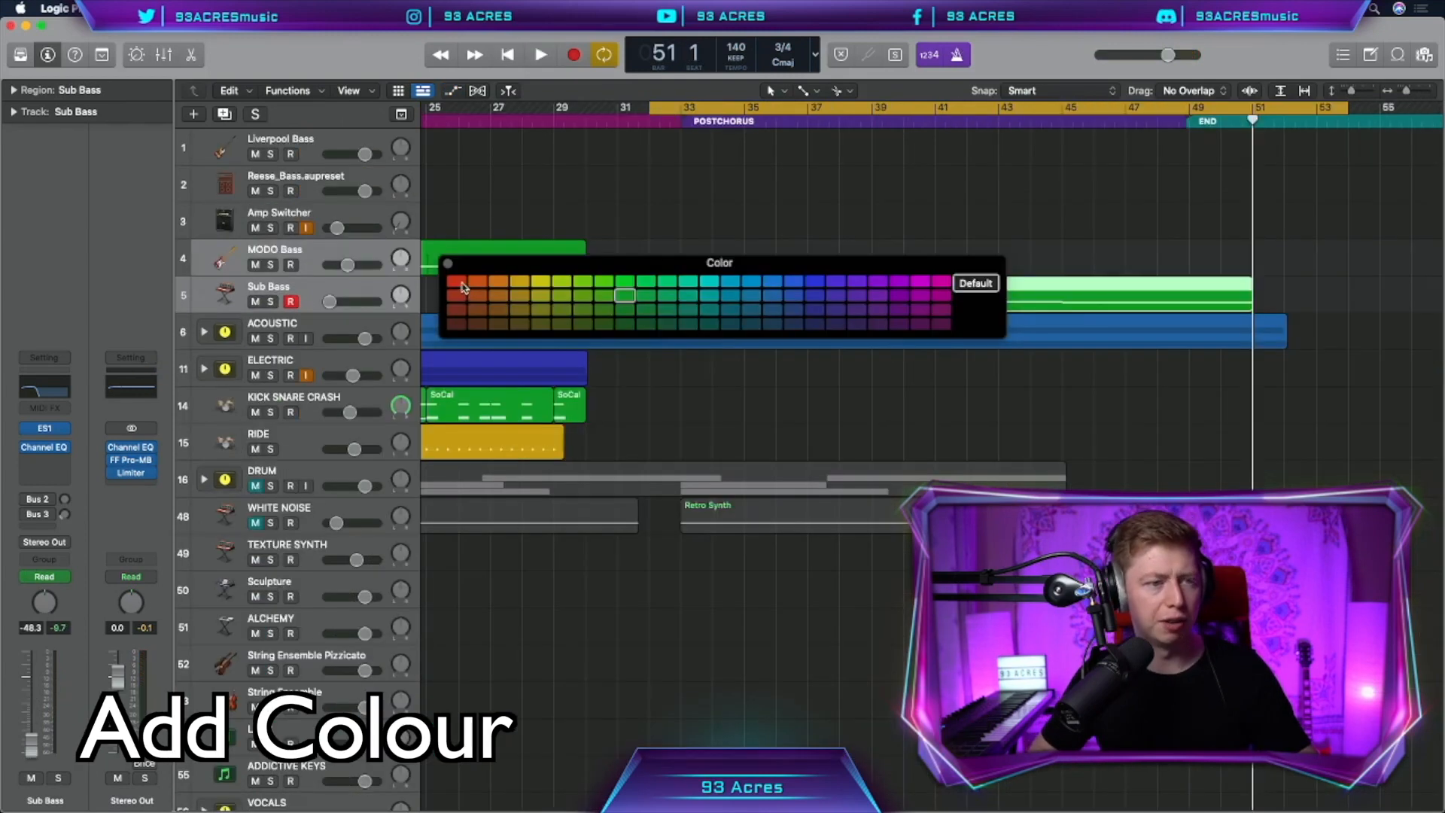
# Step: Colour the Sub Bass region red and the ACOUSTIC regions orange, and select the ELECTRIC stack for recolouring
pyautogui.click(456, 281)
pyautogui.click(1129, 331)
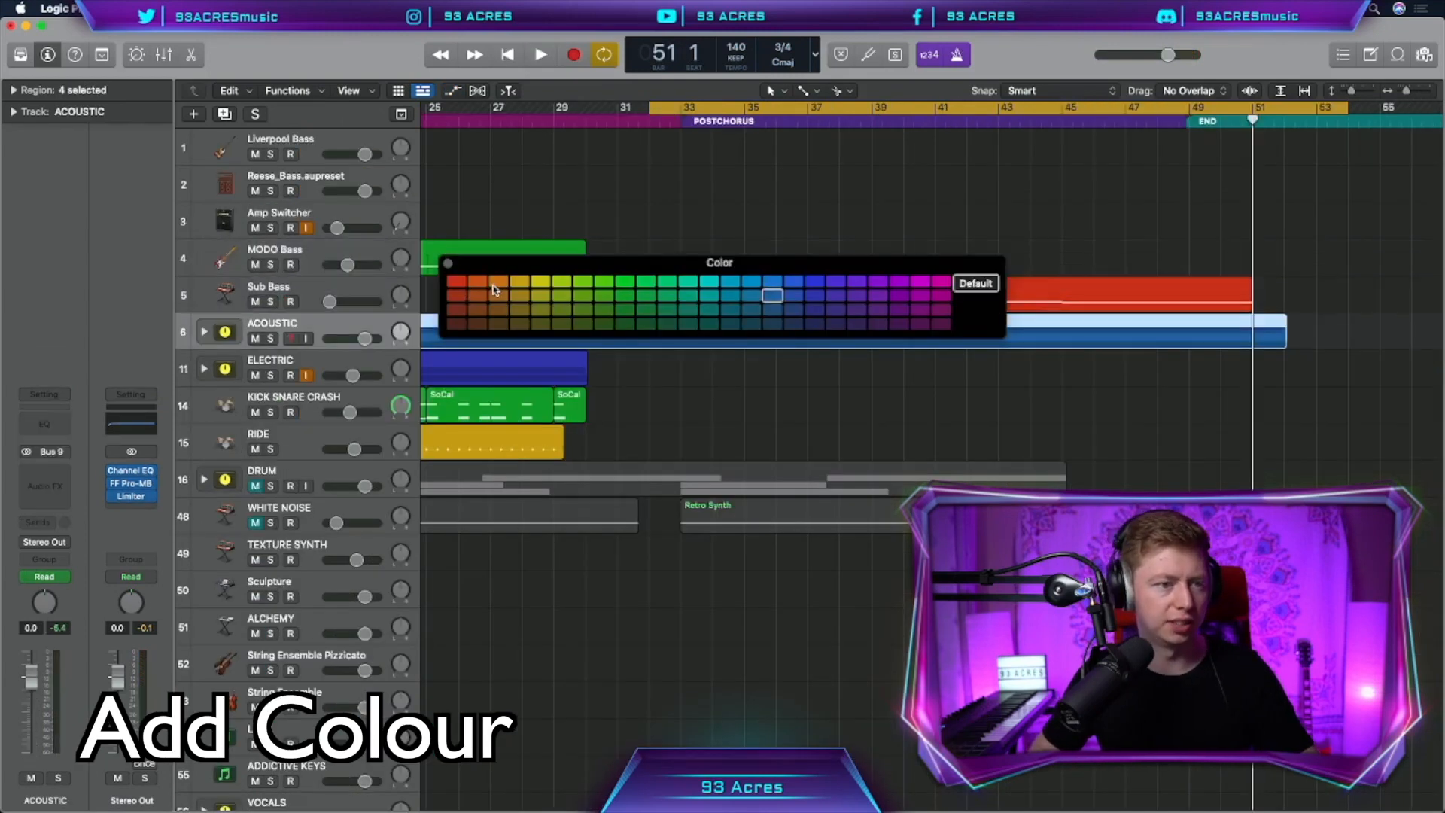
pyautogui.click(498, 281)
pyautogui.click(305, 370)
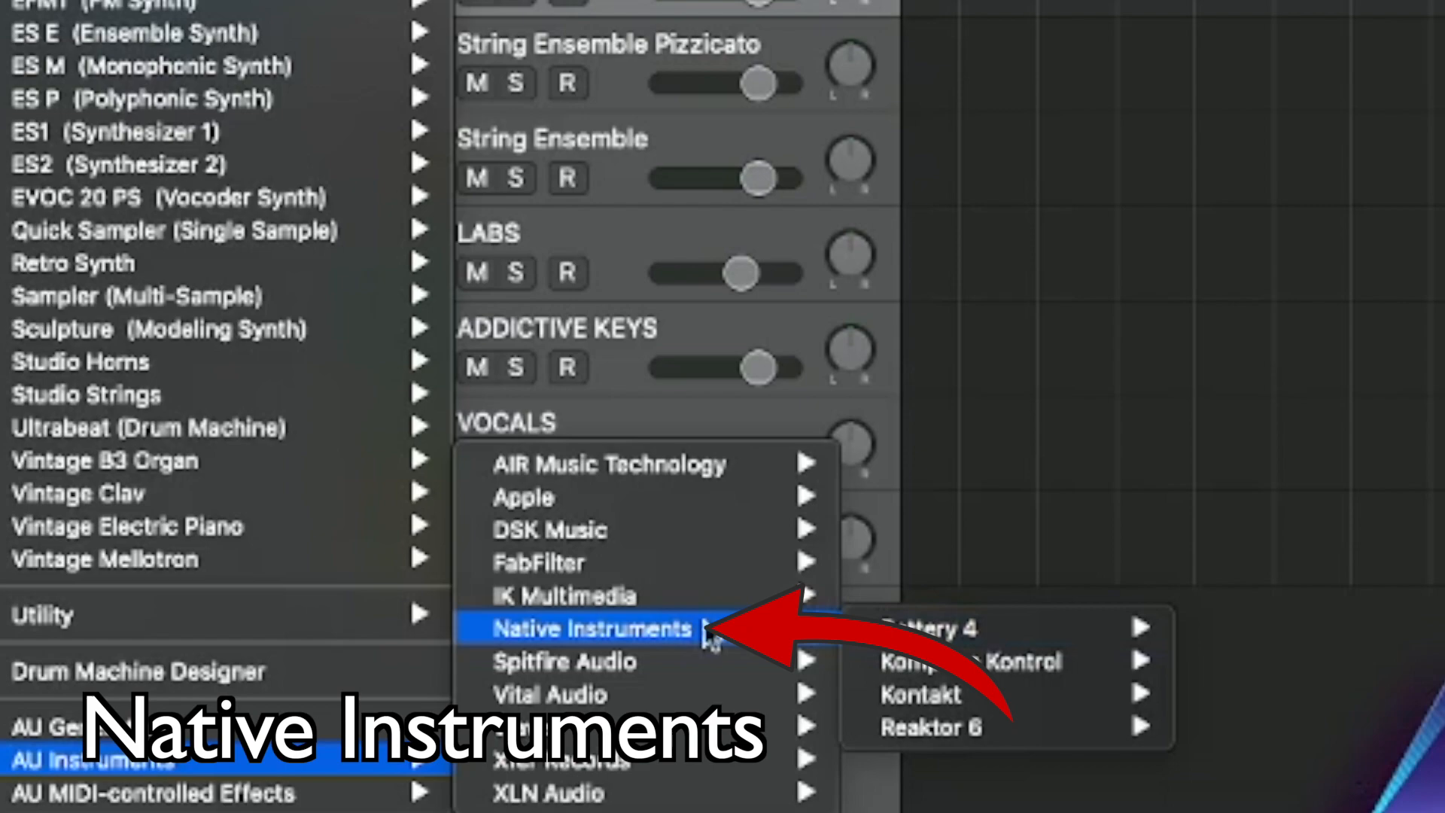
# Step: Load Kontakt from Native Instruments on the Classic Electric Piano track and open the EXHALE.nki vocal texture instrument
pyautogui.moveTo(1001, 694)
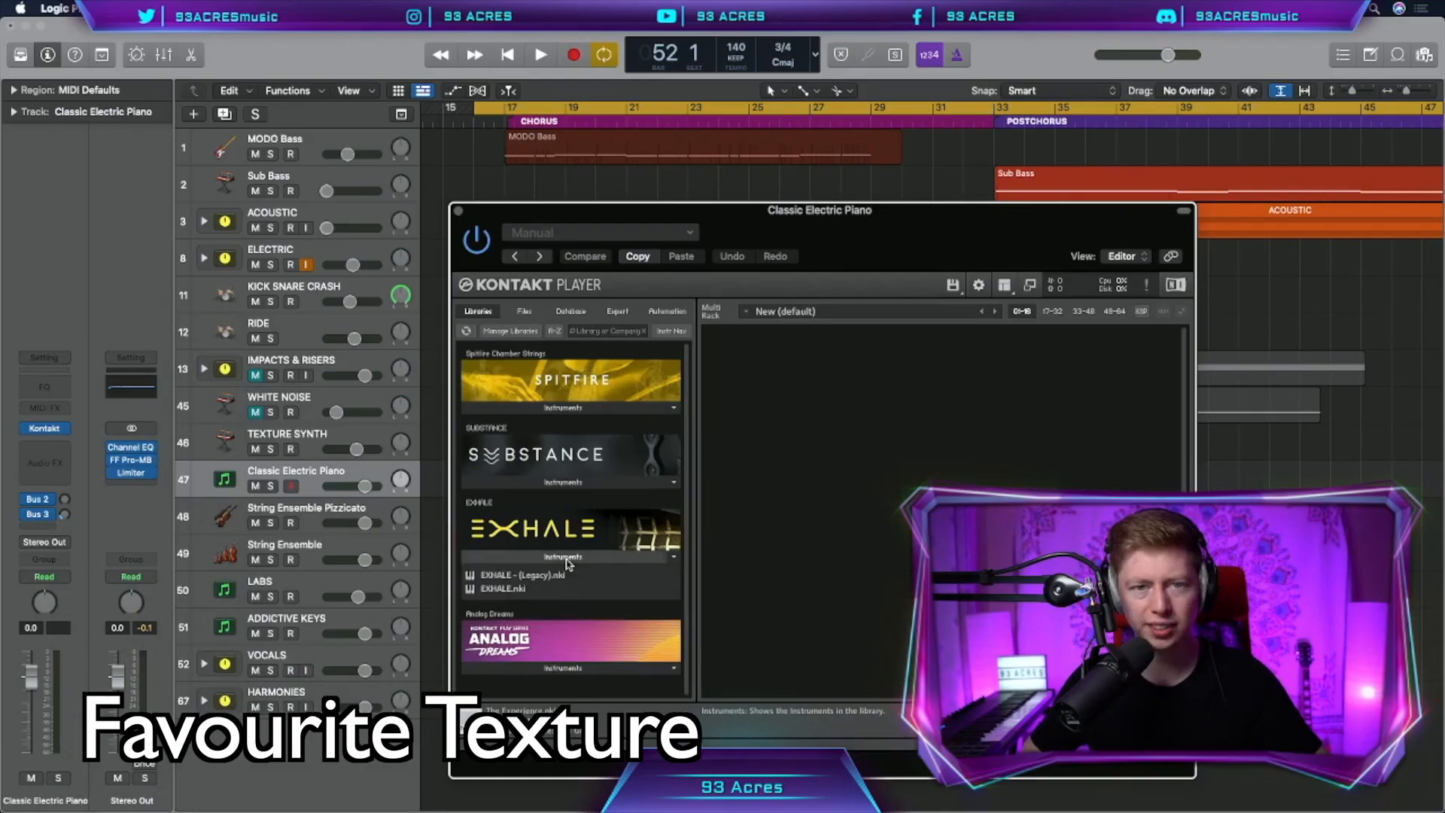
pyautogui.doubleClick(507, 591)
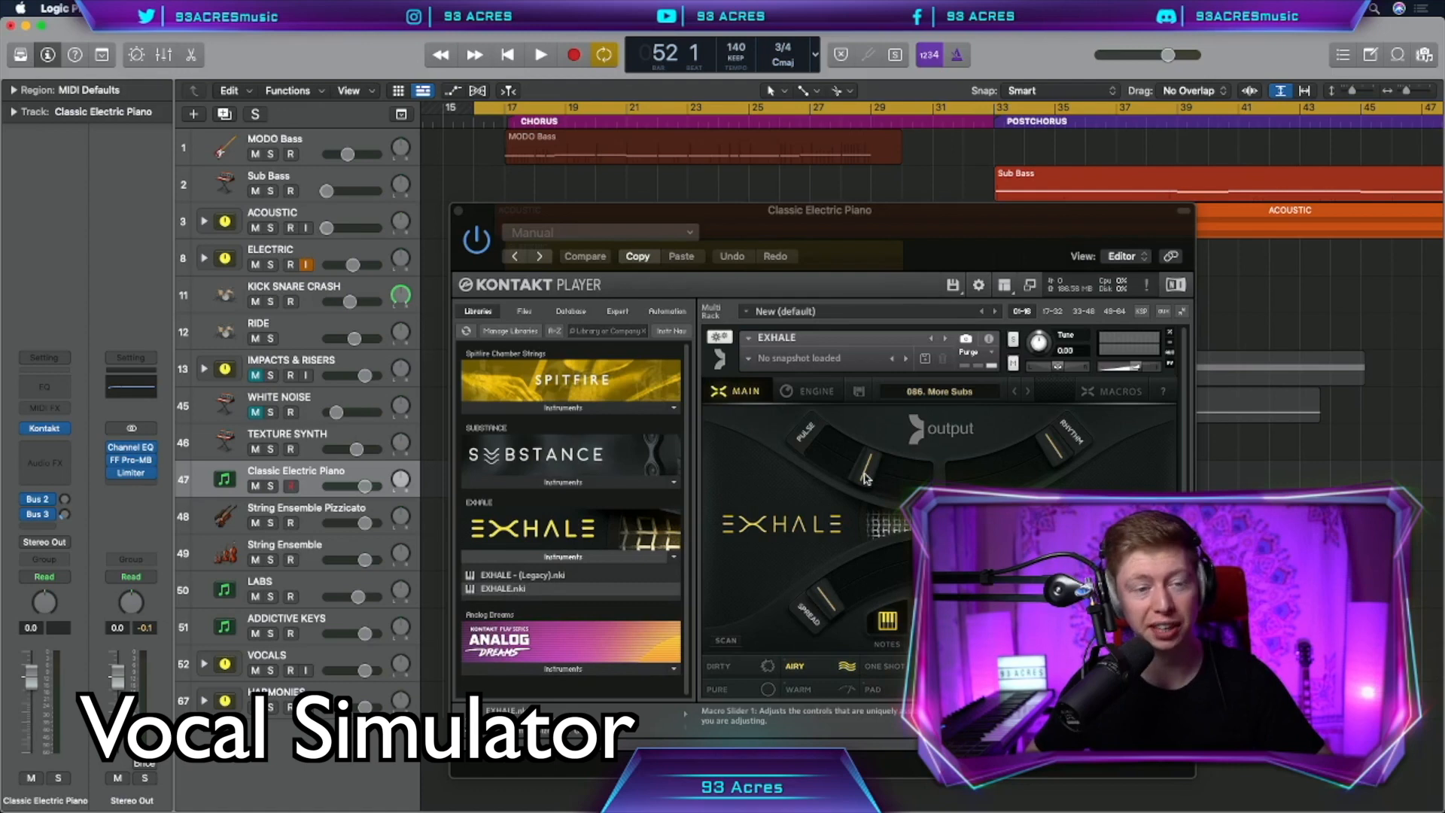
pyautogui.click(864, 474)
pyautogui.scroll(-3, 776, 441)
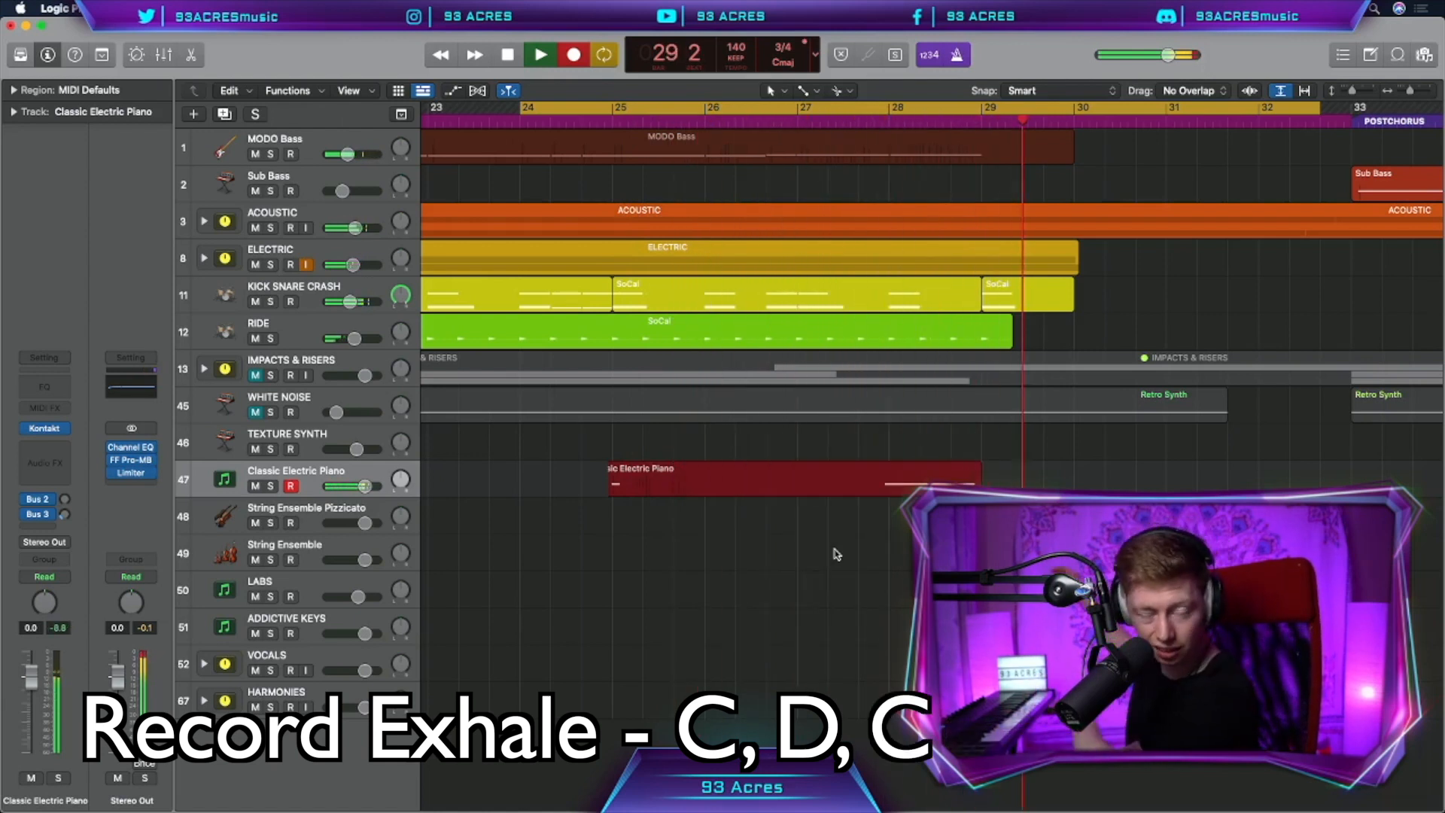
# Step: Finish recording the EXHALE part over bars 25 to 29 and add a volume automation point near the region's end
pyautogui.press('space')
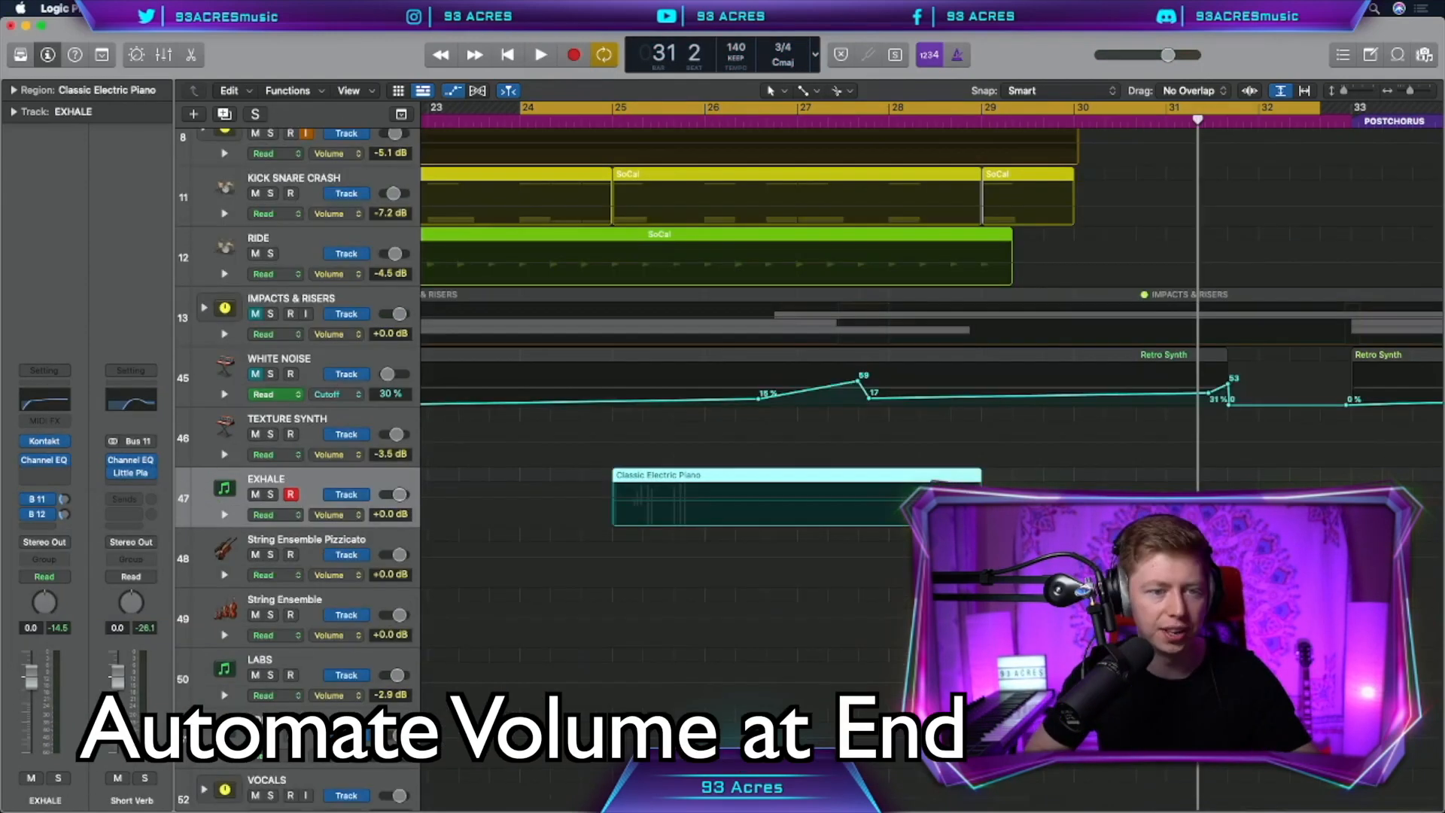
pyautogui.click(956, 497)
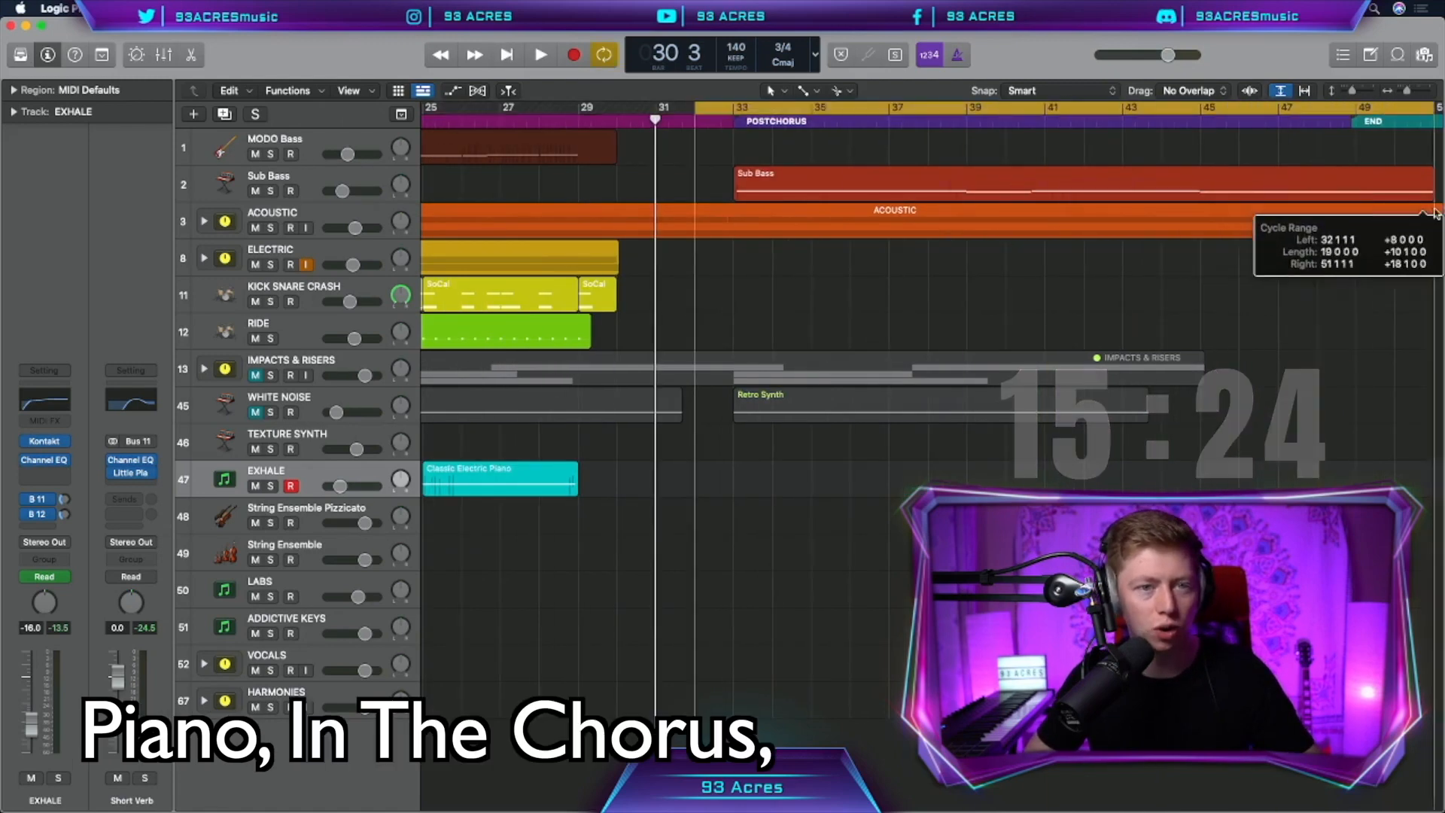
# Step: Record the LABS piano part over the post-chorus within the cycle range from bar 32 to bar 51
pyautogui.hscroll(5, 634, 642)
pyautogui.press('r')
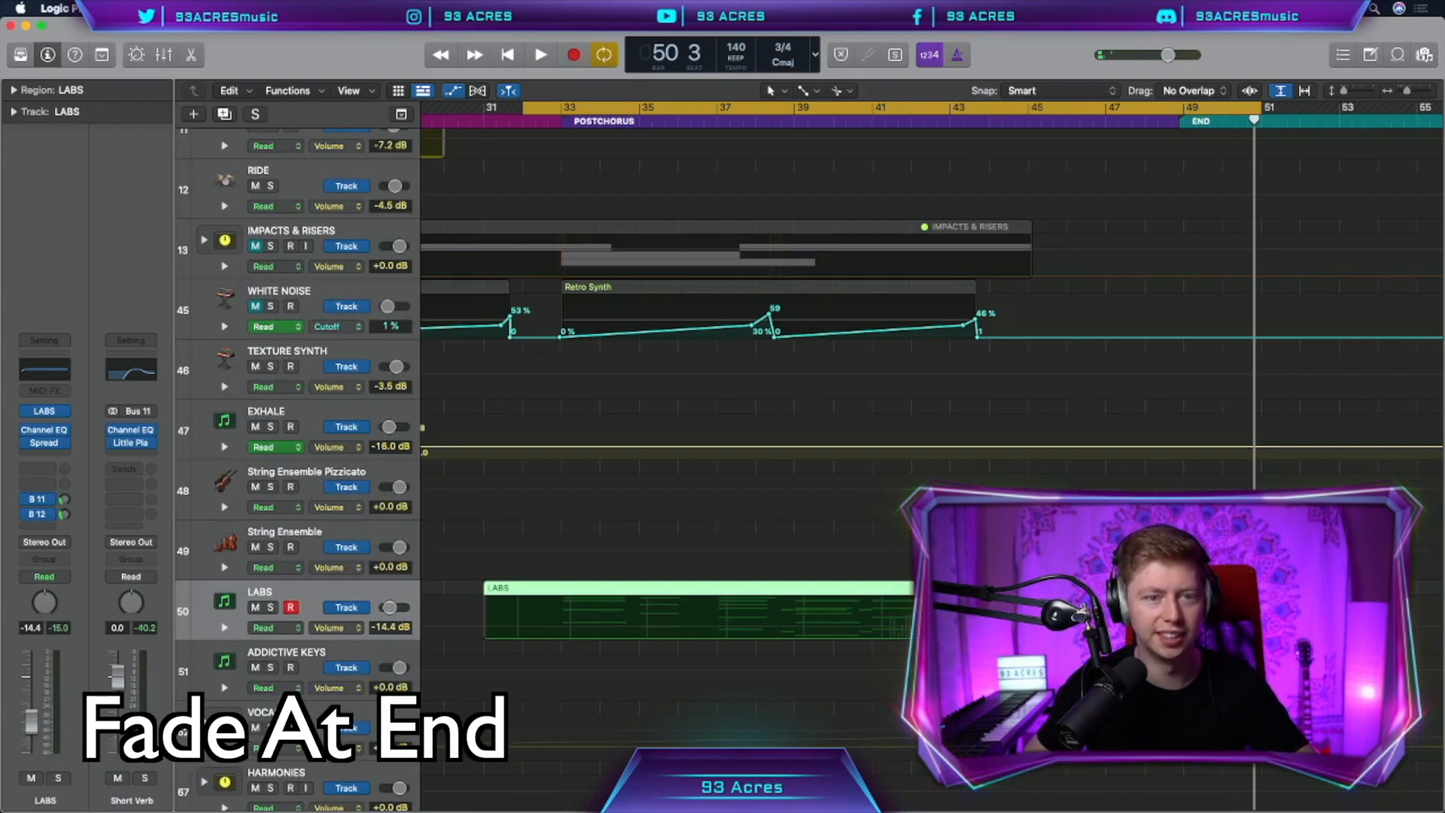
pyautogui.scroll(4, 828, 376)
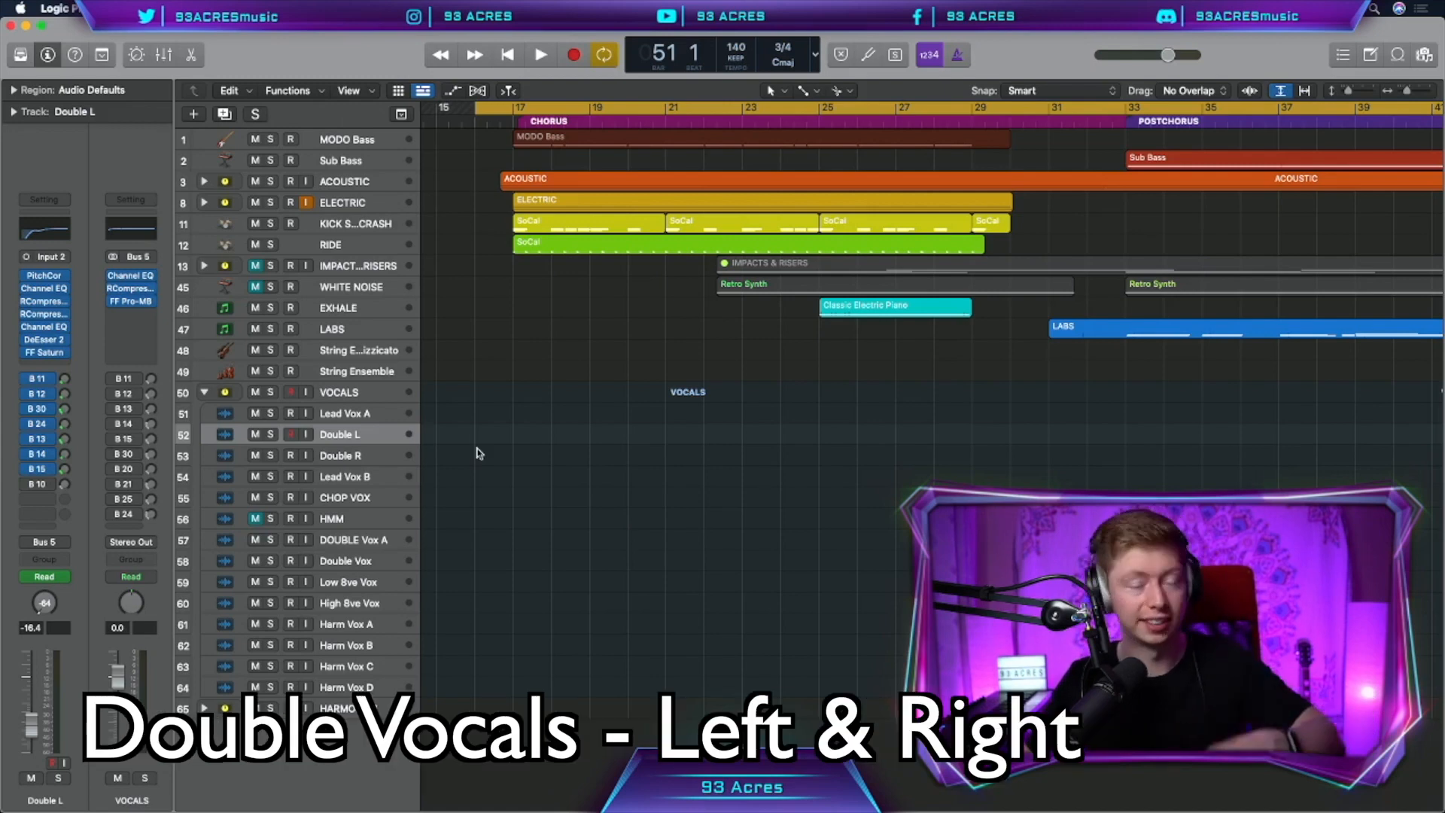
# Step: Record the left double vocal on the Double L track and tune it with Flex Pitch at 100 Pitch Correction
pyautogui.press('r')
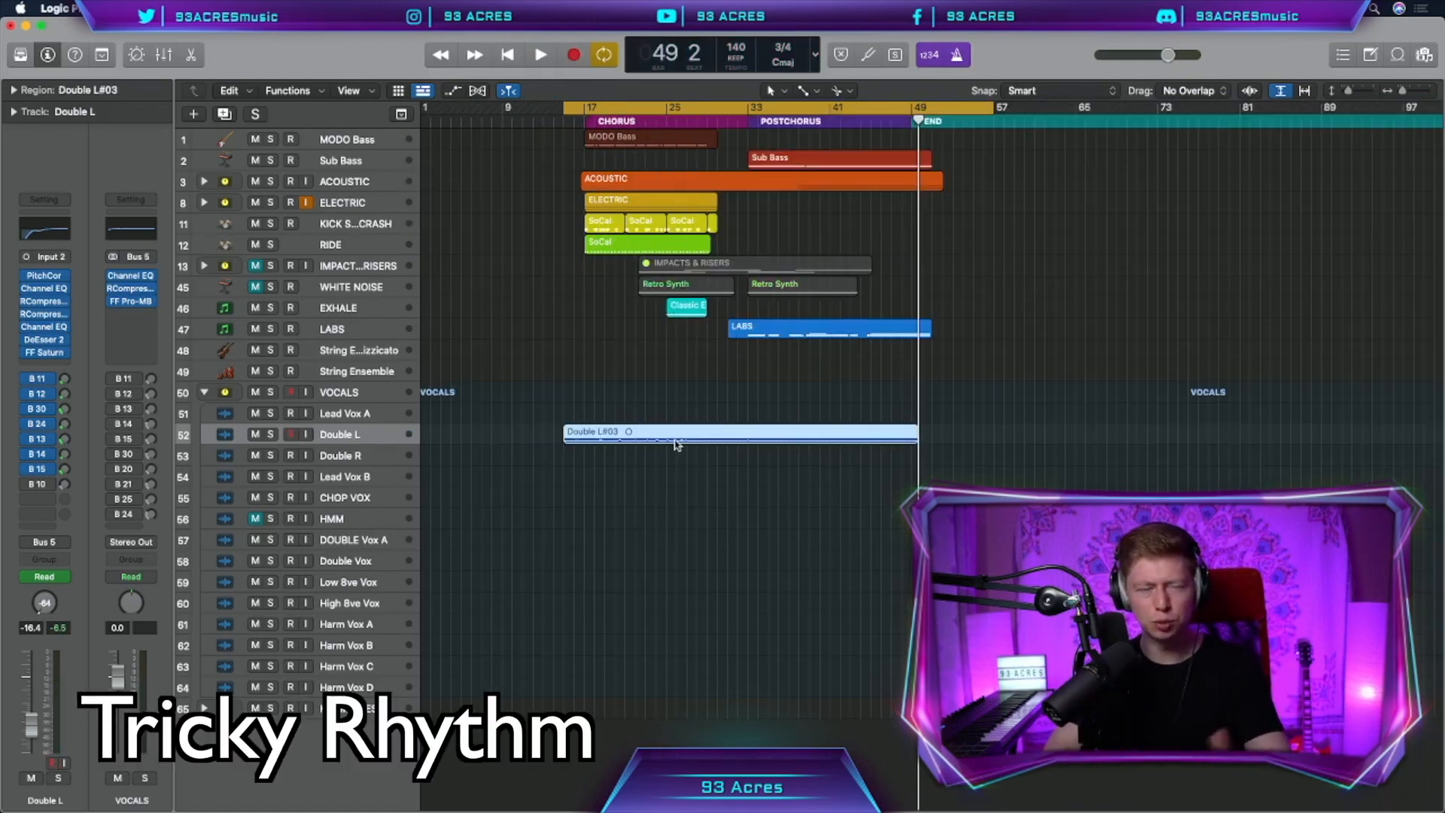
pyautogui.doubleClick(676, 443)
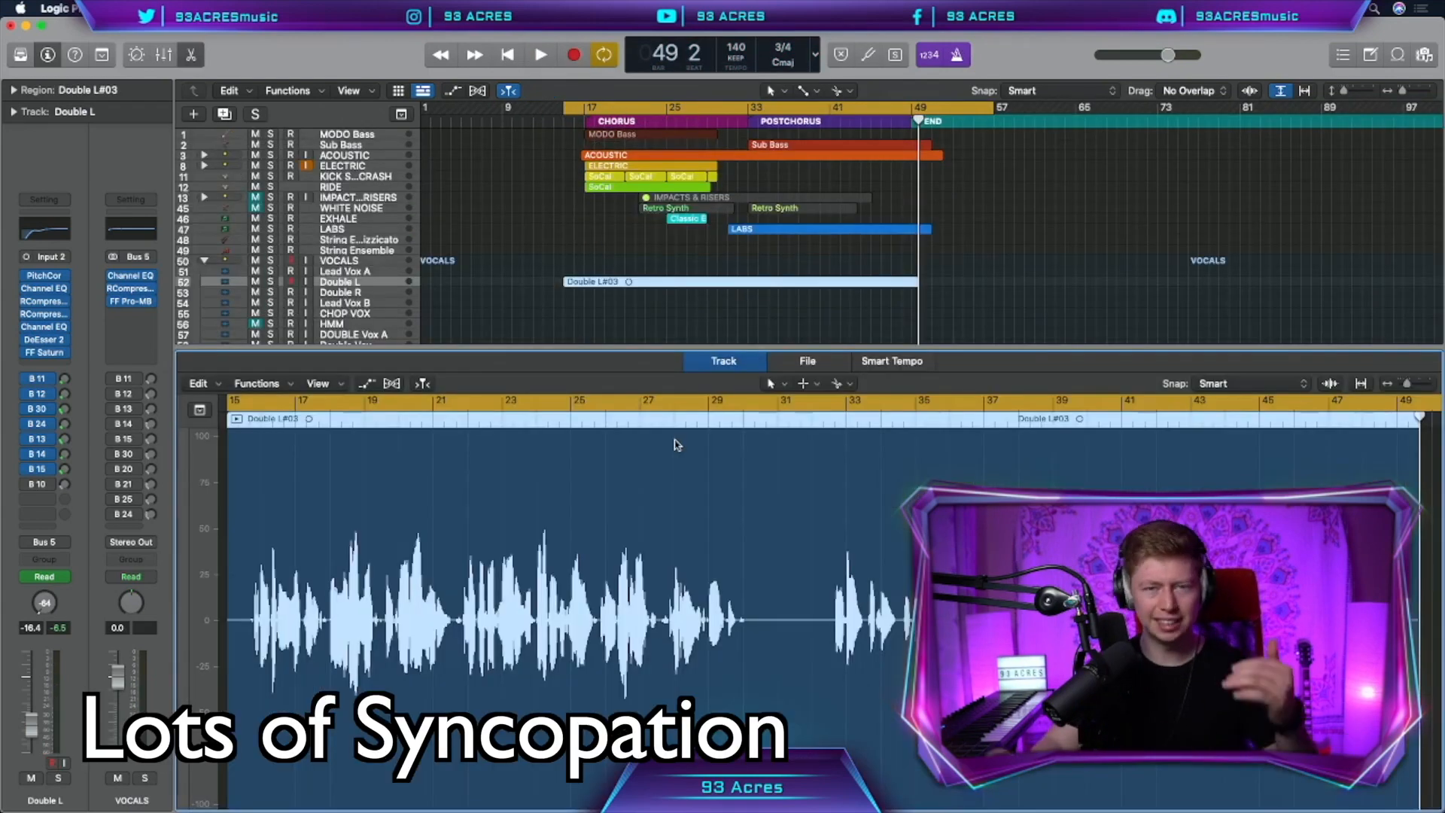
pyautogui.click(393, 384)
pyautogui.click(451, 383)
pyautogui.click(452, 378)
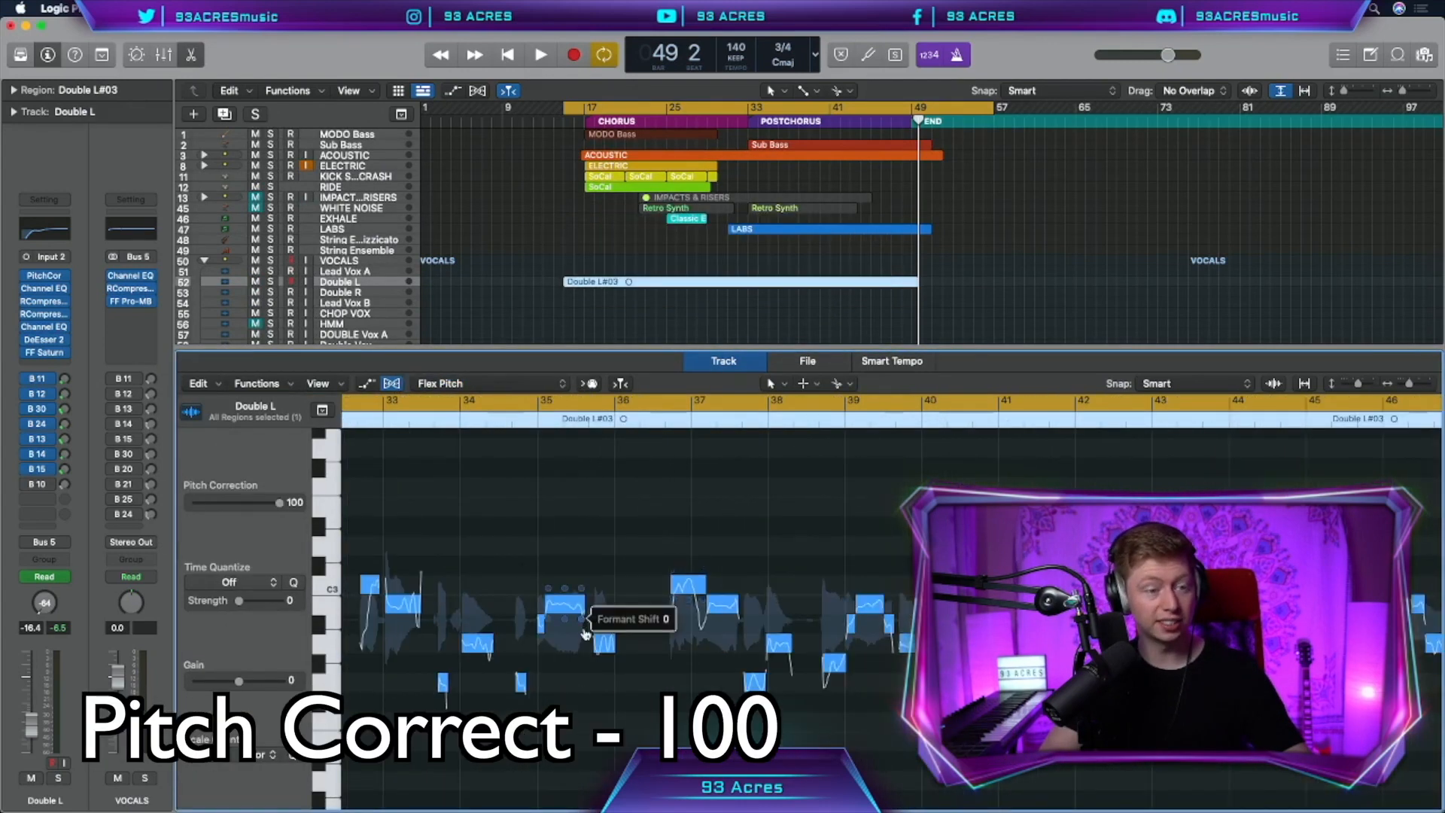
pyautogui.moveTo(795, 620); pyautogui.dragTo(795, 632)
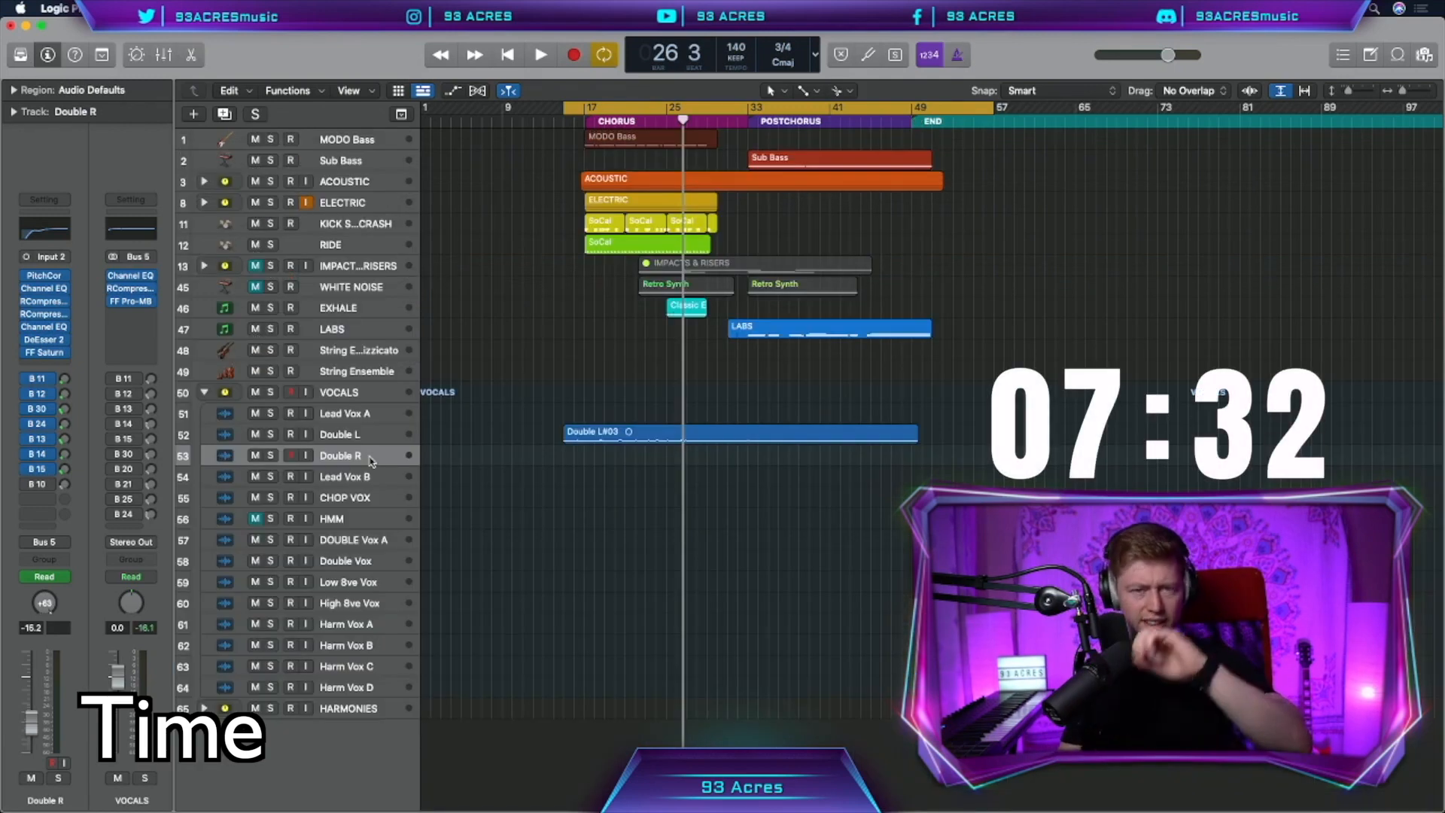
# Step: Record the right double vocal on the Double R track and set its flex mode to Flex Pitch
pyautogui.press('r')
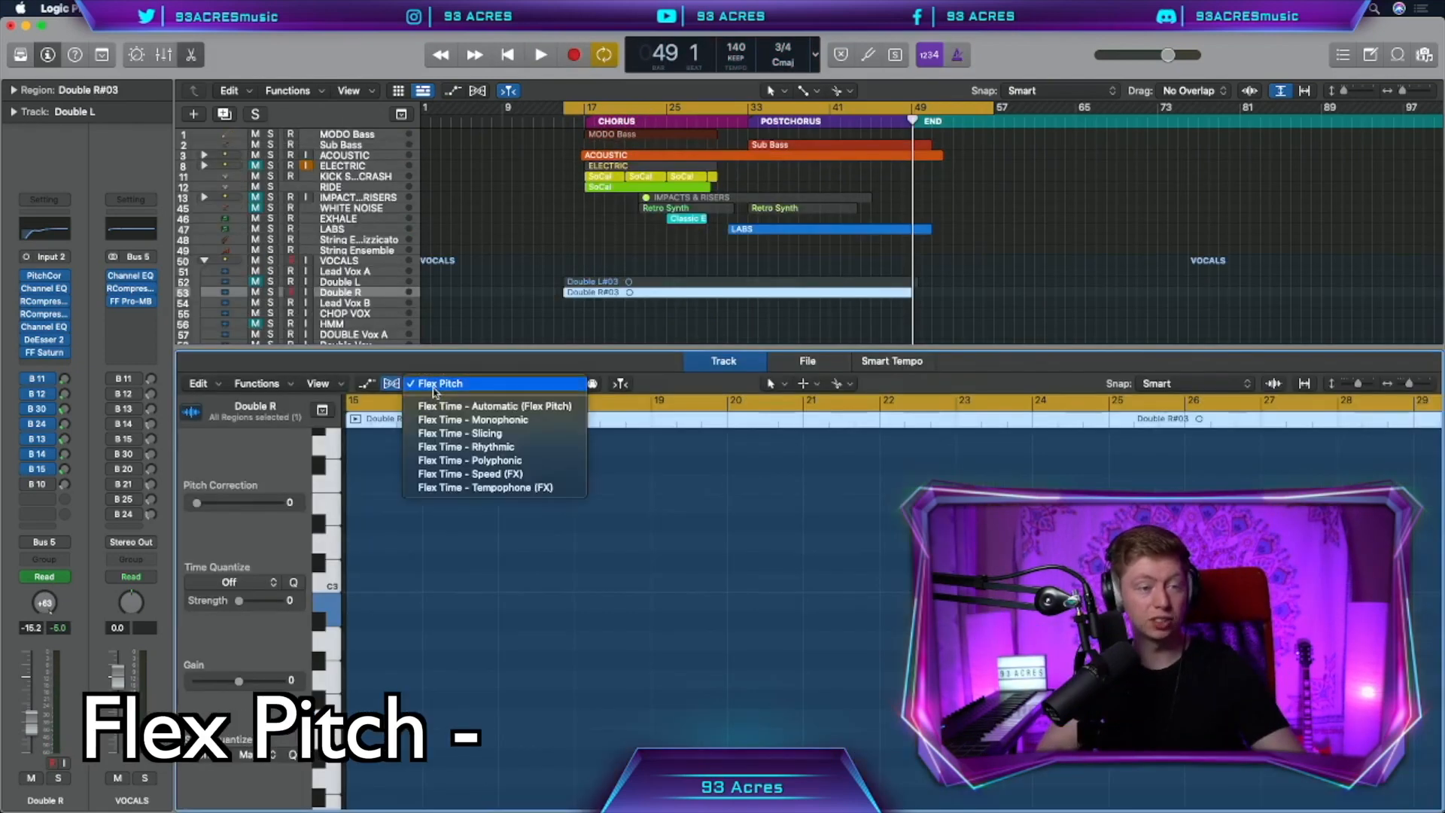
pyautogui.click(436, 378)
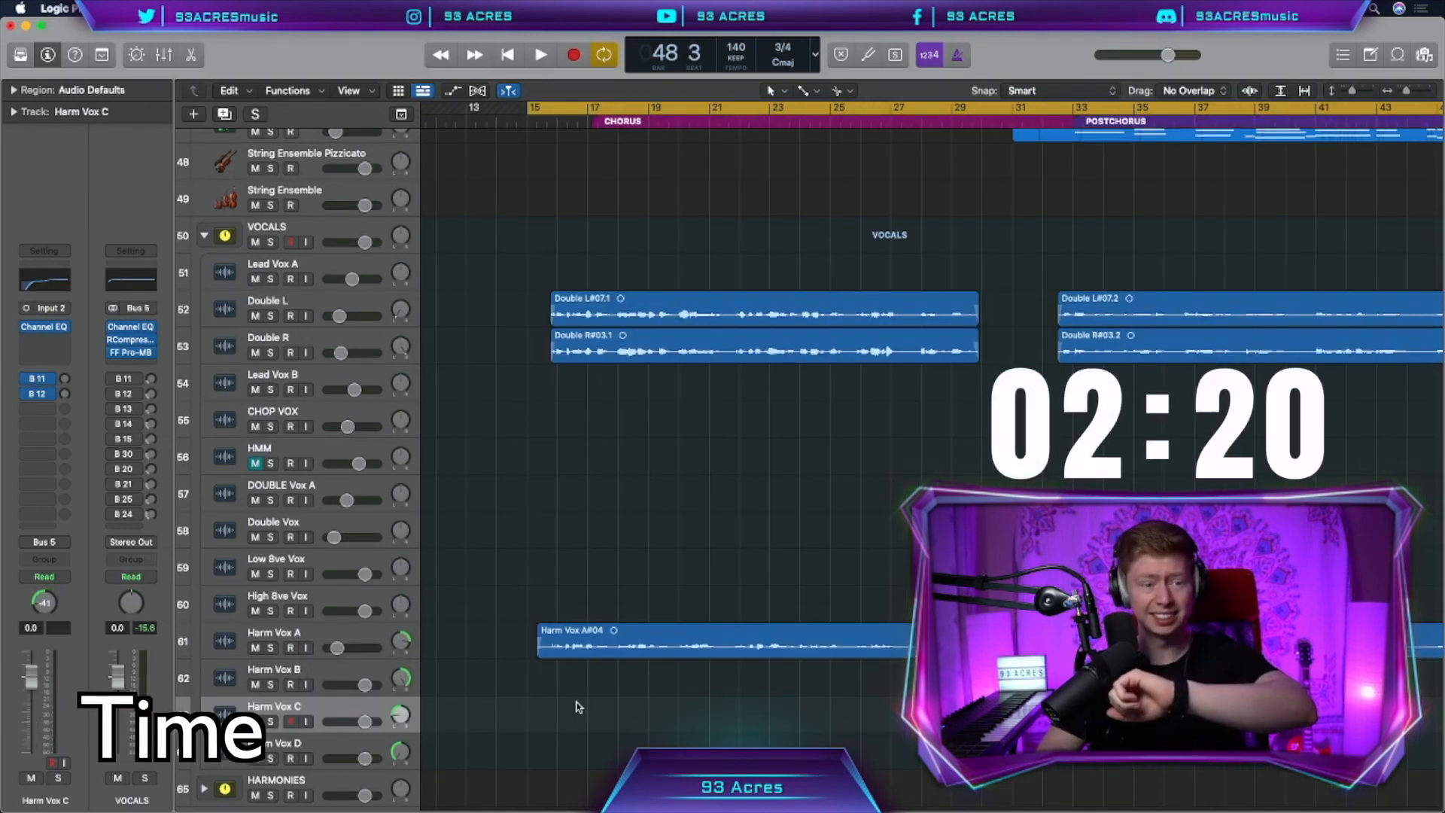
# Step: Turn on Flex editing for the recorded Harm Vox C harmony track
pyautogui.hscroll(3, 578, 705)
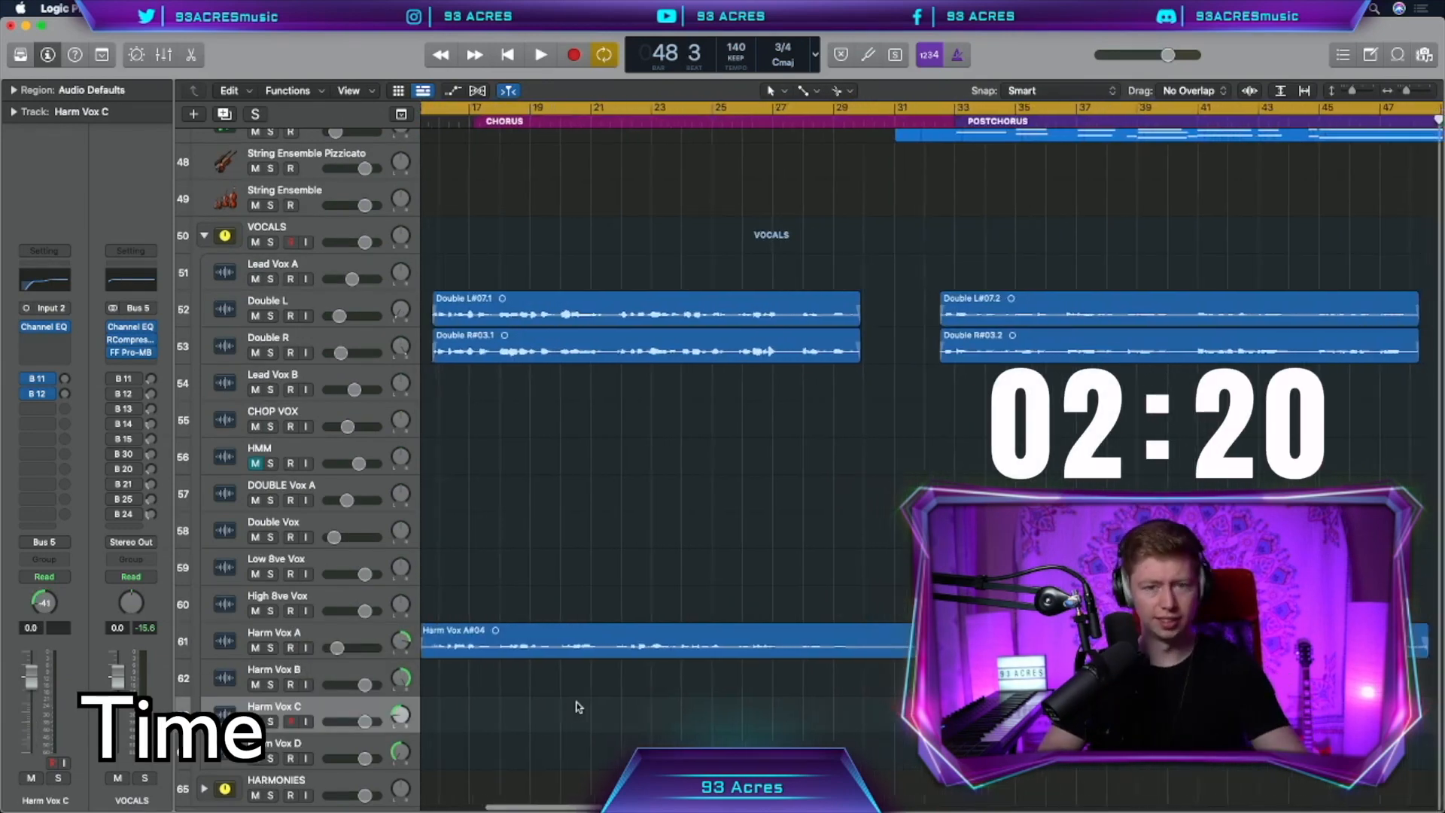
pyautogui.hscroll(-3, 578, 705)
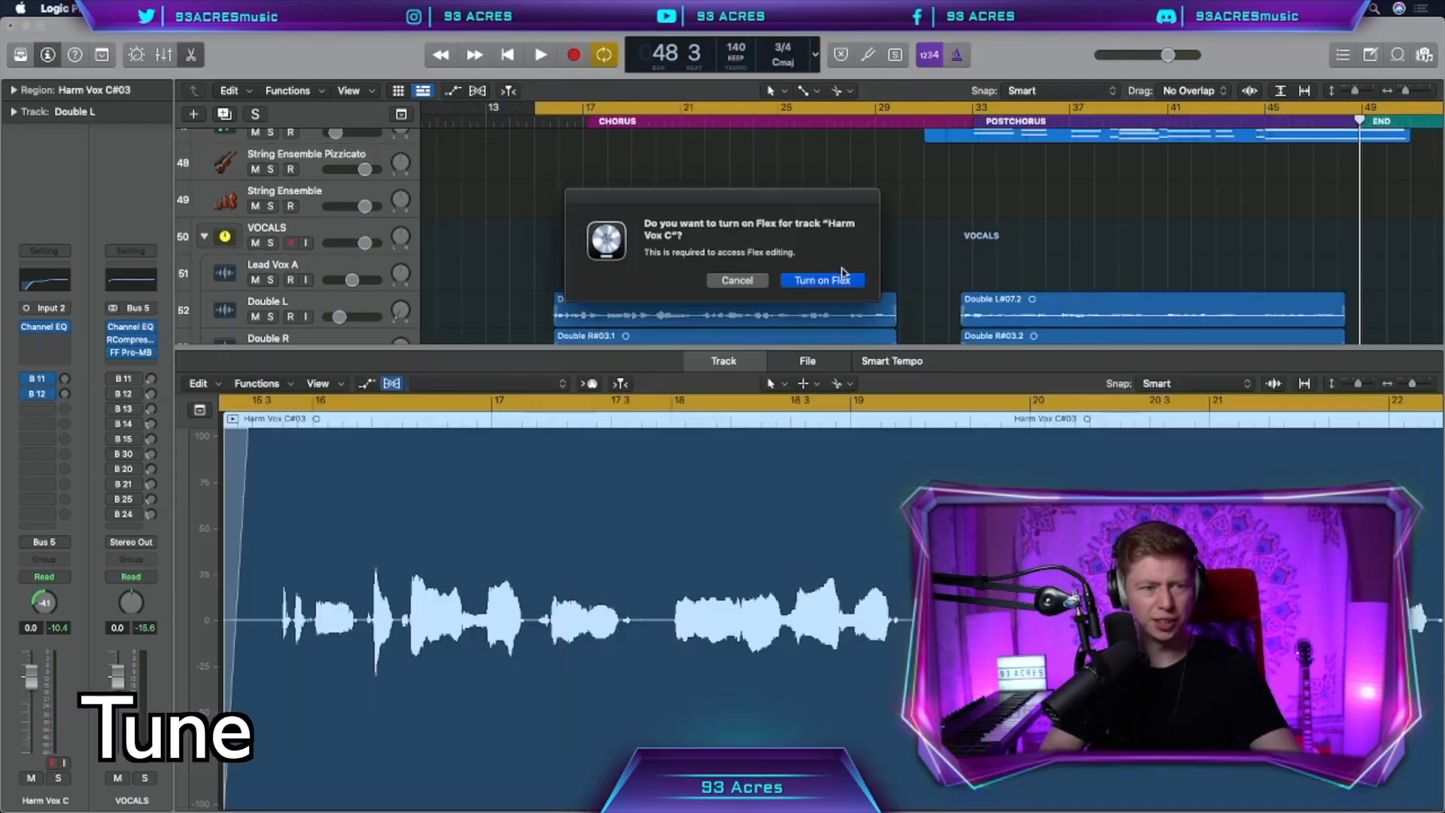
pyautogui.click(823, 278)
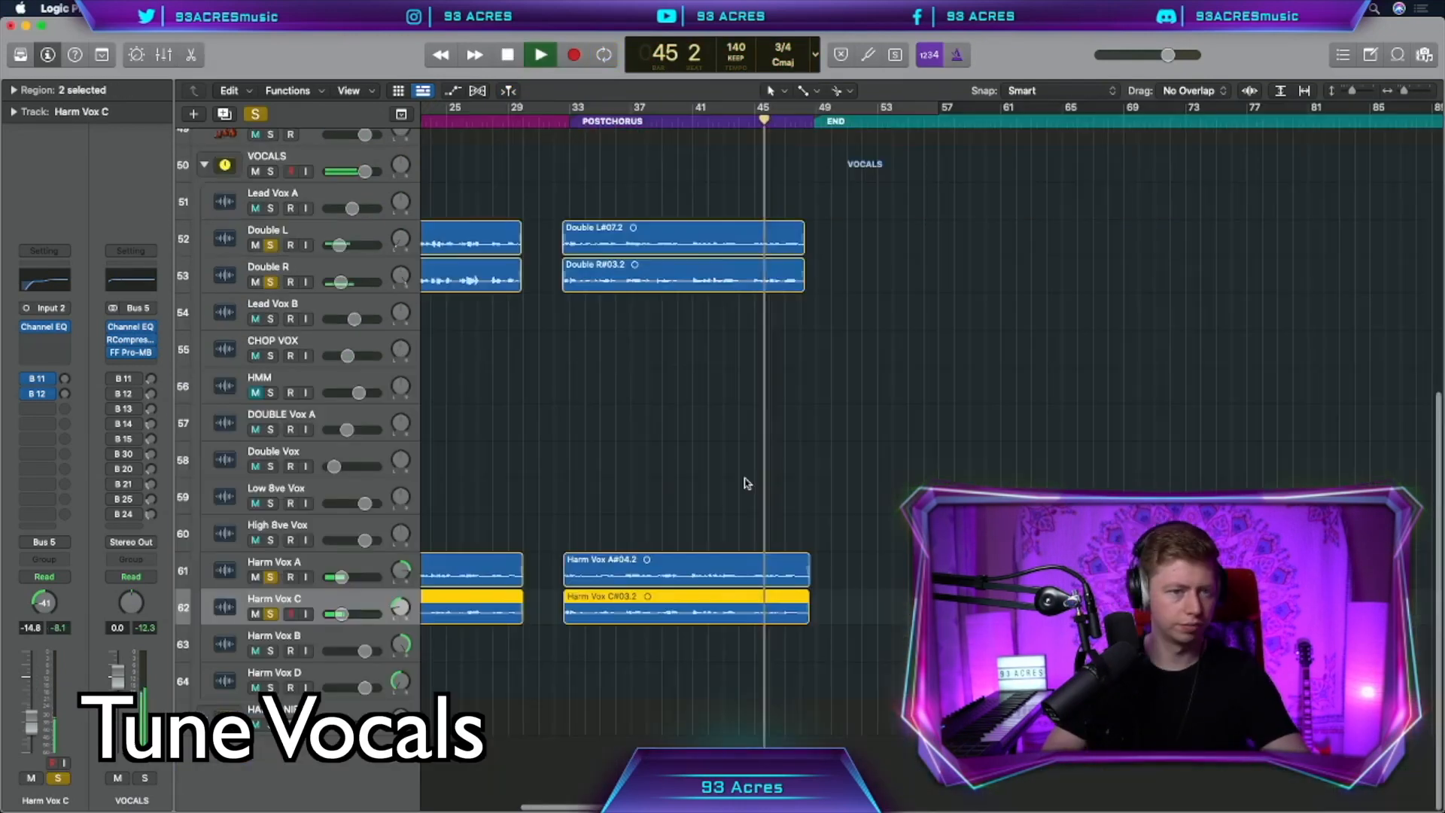
# Step: Select the Harm Vox A and Harm Vox C tracks and raise their volume together, bringing Harm Vox C to -12.2 dB
pyautogui.press('super+Right')
pyautogui.press('super+Right')
pyautogui.keyDown('shift'); pyautogui.click(370, 571); pyautogui.keyUp('shift')
pyautogui.moveTo(340, 577); pyautogui.dragTo(348, 581)
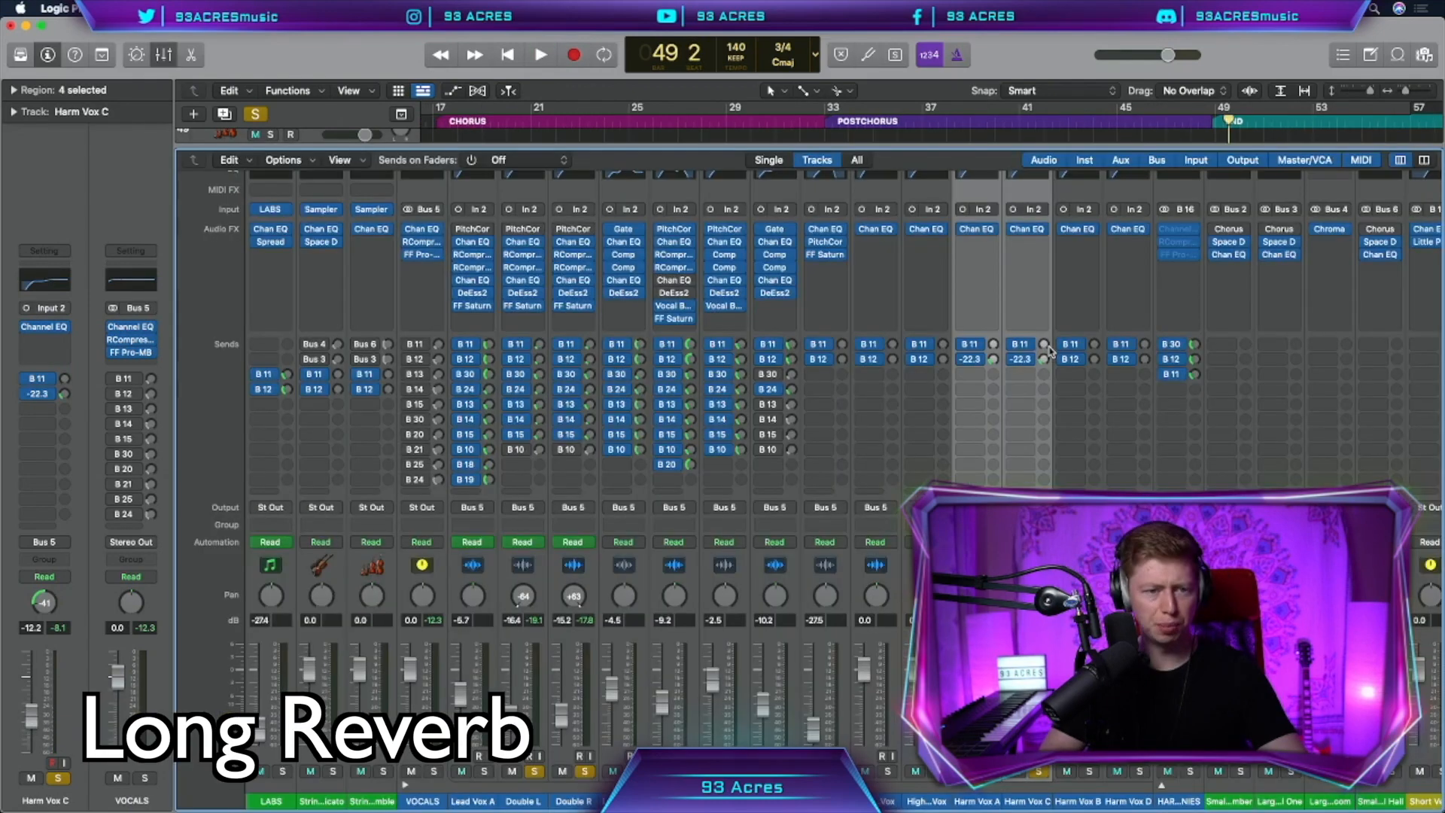
# Step: Send Harm Vox A and Harm Vox C to the Bus 20 octave-down pitch shifter, and close the mixer
pyautogui.click(1023, 374)
pyautogui.moveTo(1047, 399)
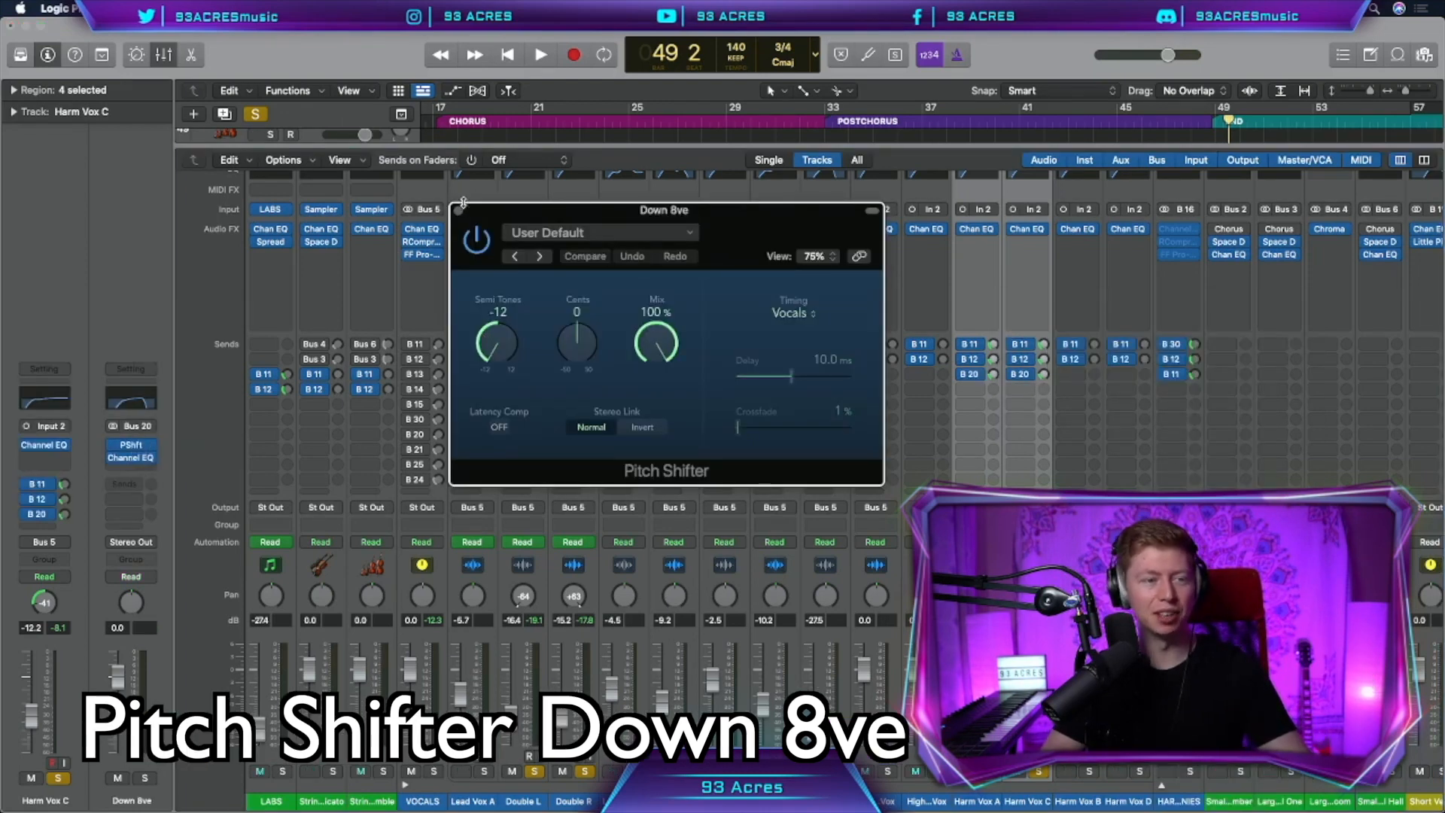
pyautogui.click(458, 210)
pyautogui.press('x')
# Step: Record the lead vocal on the Lead Vox A track from bar 15 through the end of the post-chorus
pyautogui.click(673, 389)
pyautogui.hscroll(-5, 674, 388)
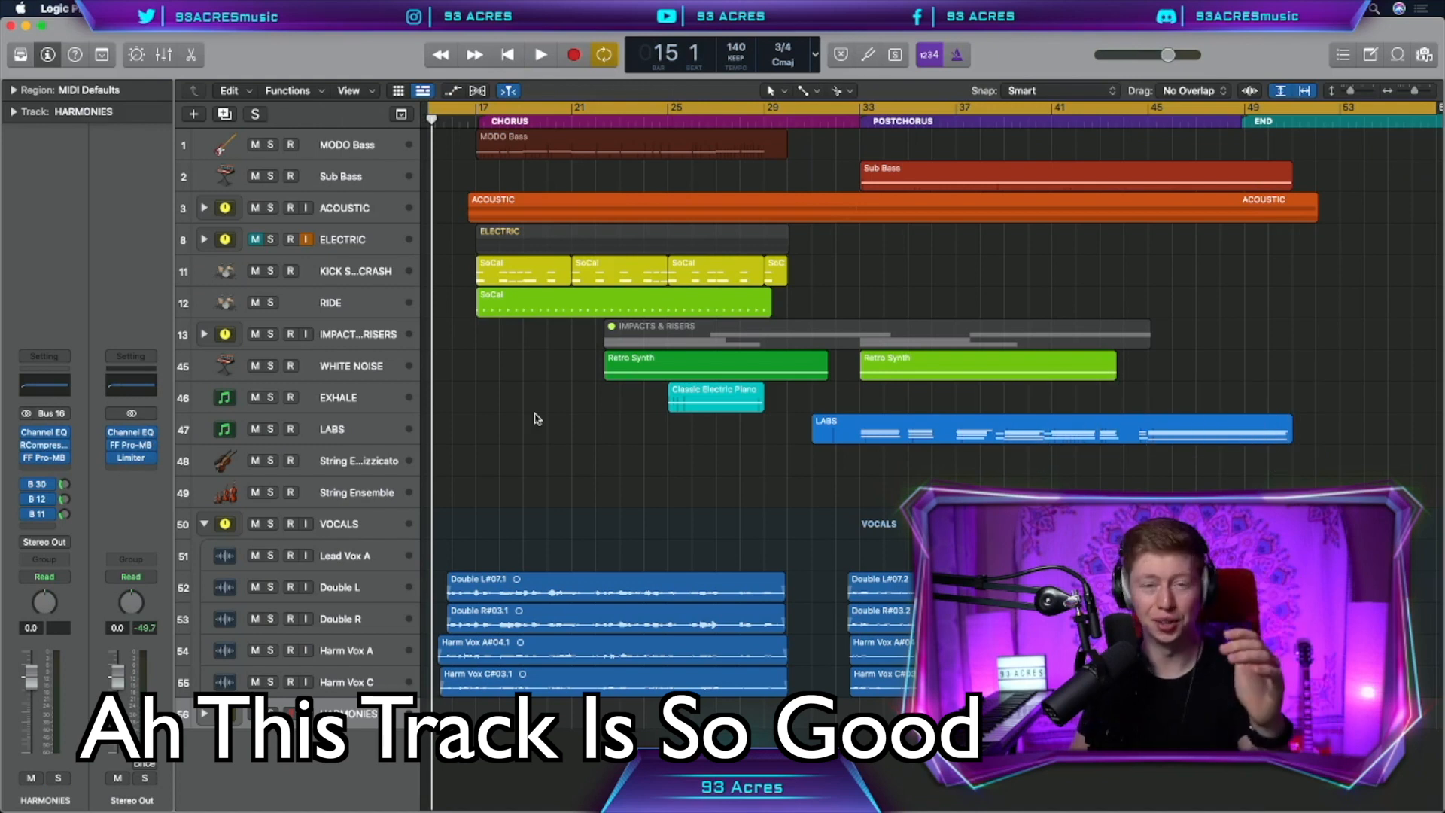
pyautogui.click(493, 548)
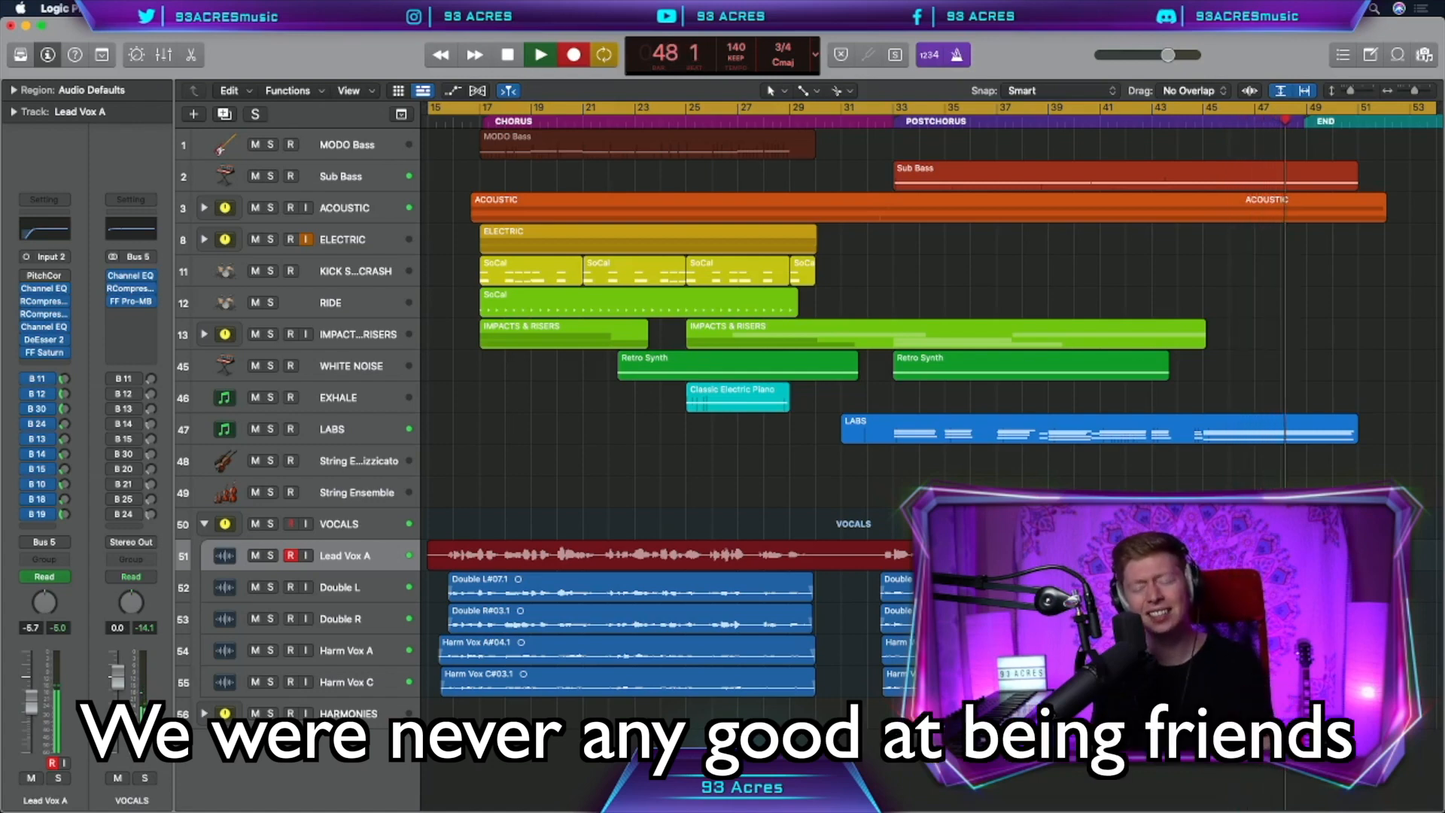
pyautogui.press('space')
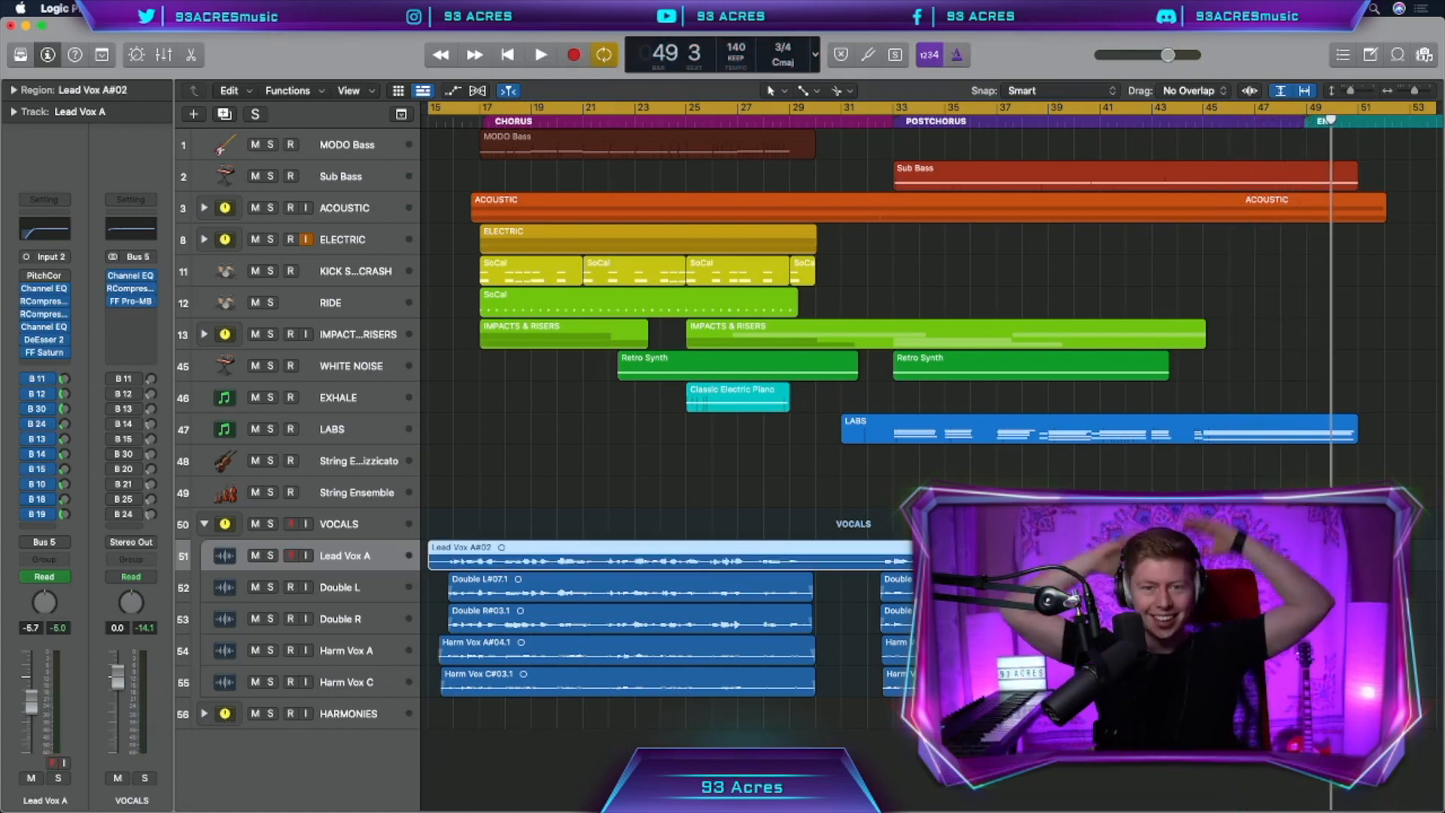